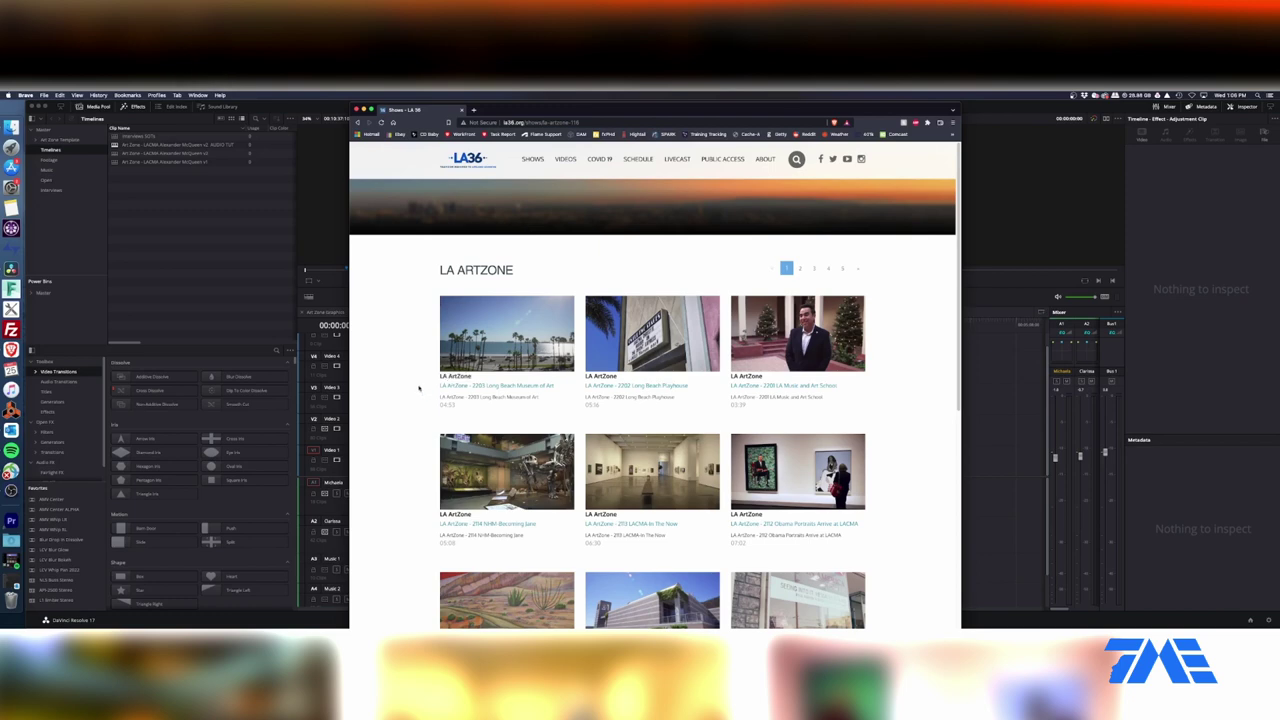
- Switch to DaVinci Resolve and inspect the audio settings of a music clip and the first dialogue clip on track A1
click(234, 276)
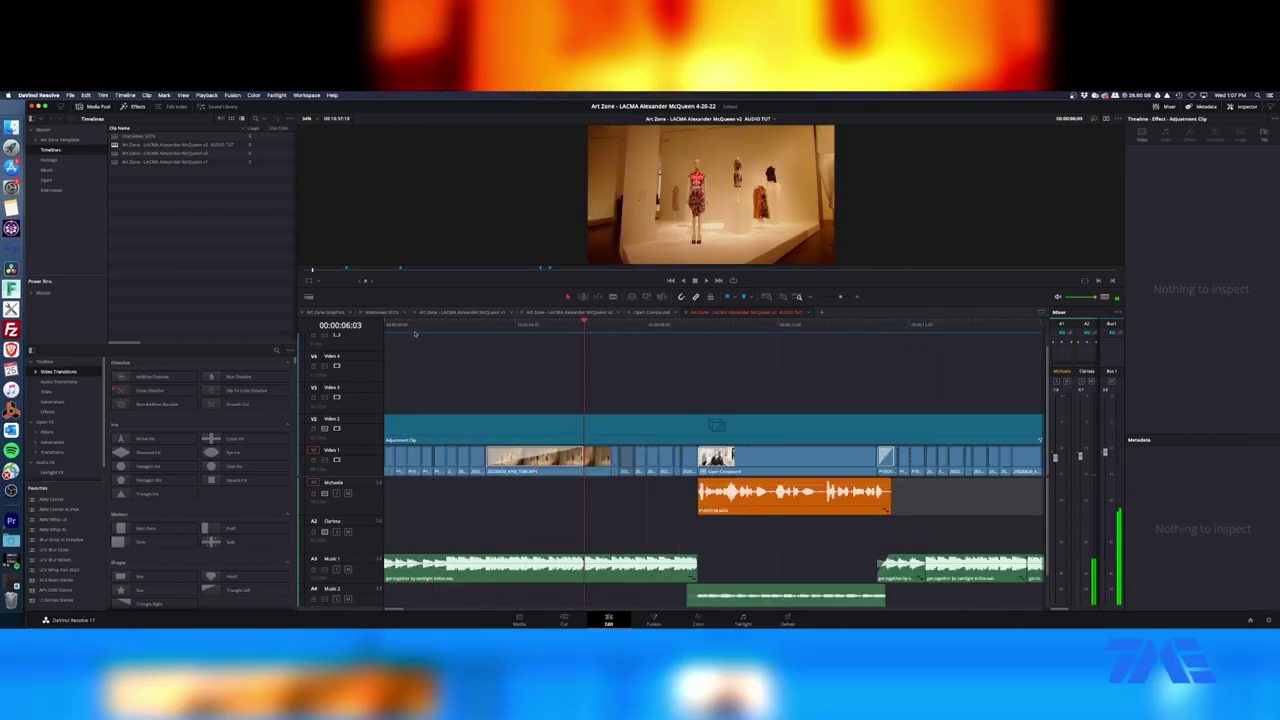
click(640, 577)
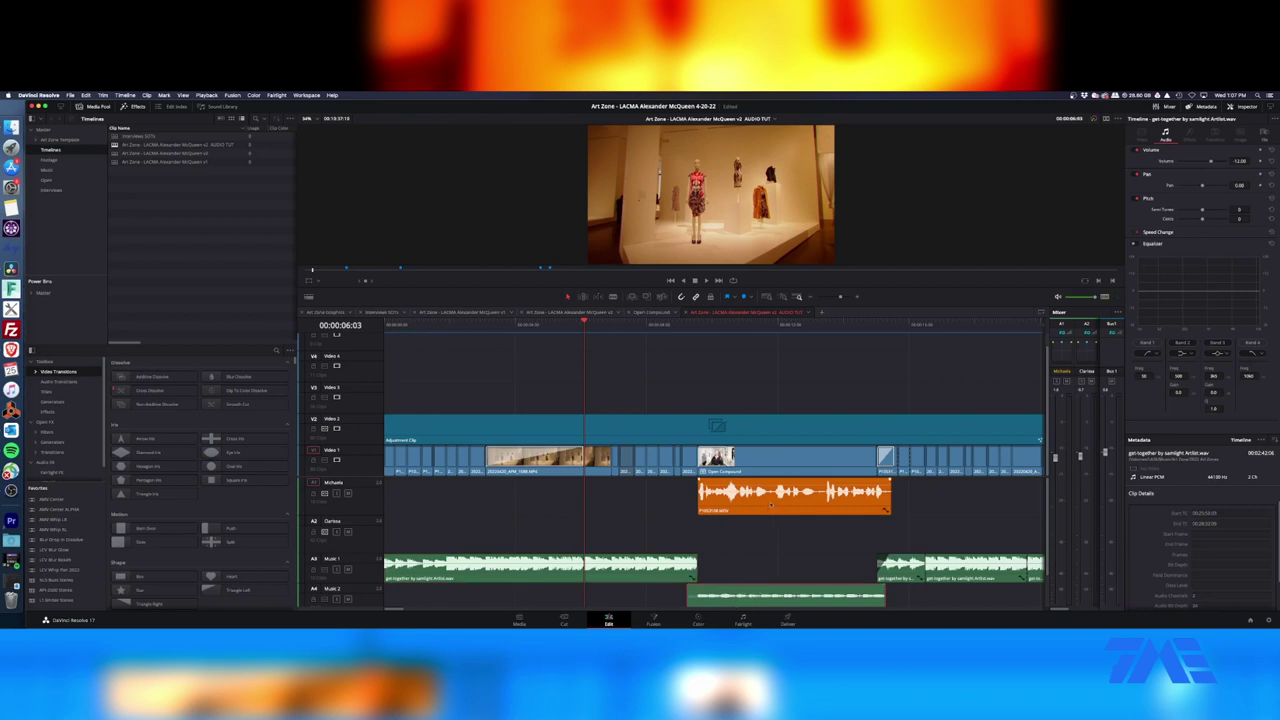
click(787, 511)
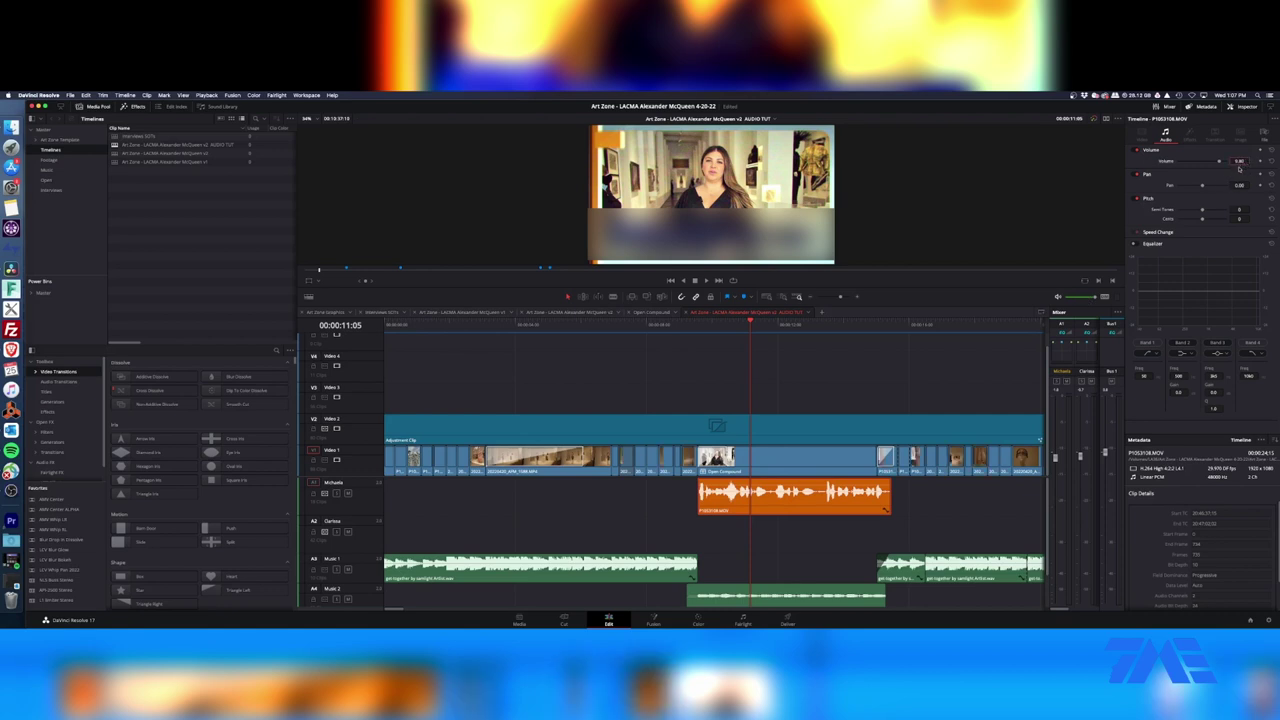
- Try different volume levels on the first dialogue clip on track A1, leaving it at 15.00
key(super+z)
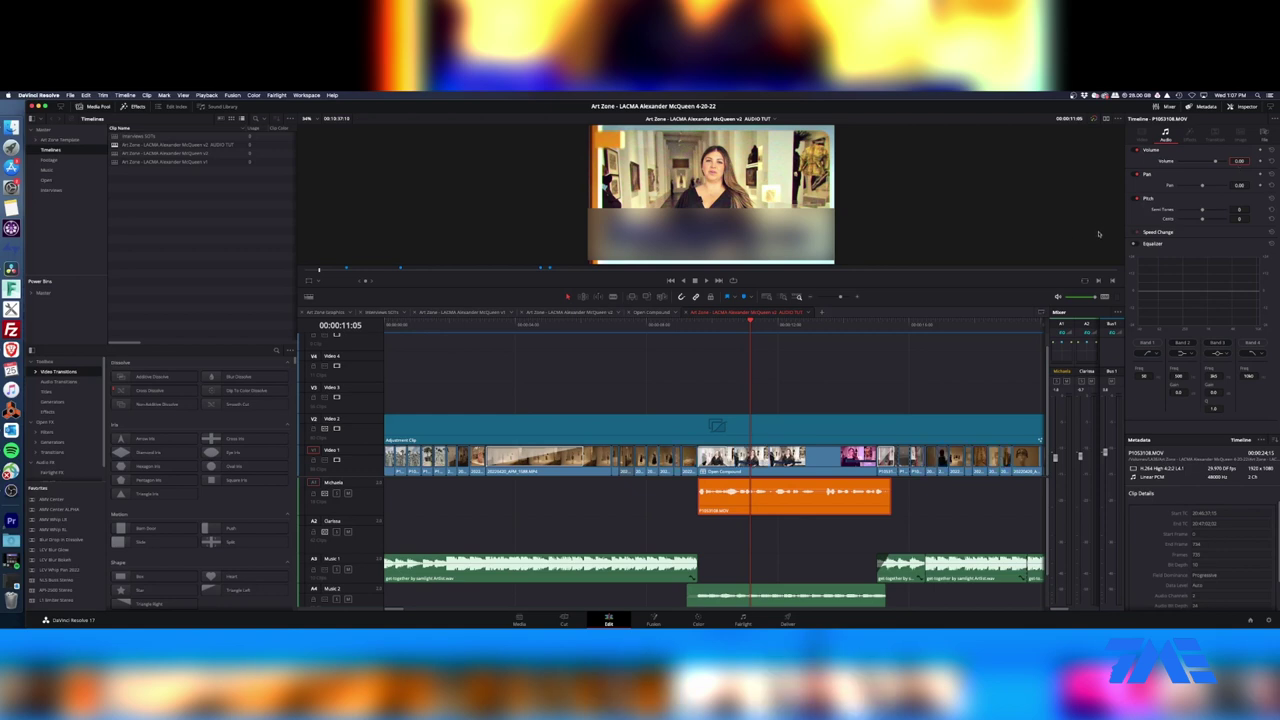
text(10)
key(Return)
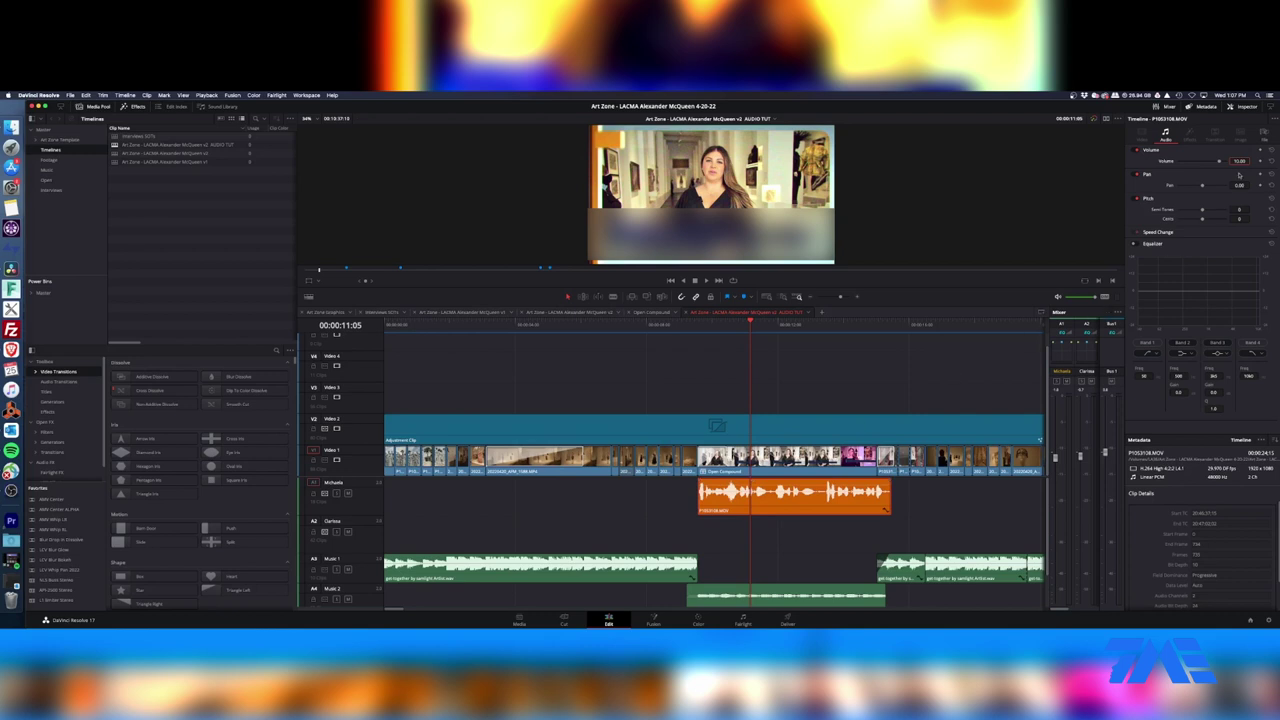
text(13.3)
key(Return)
text(20)
key(Return)
- Solo track A1 and play its first dialogue clip from 00:00:10:14 to check the level
key(super+minus)
key(super+minus)
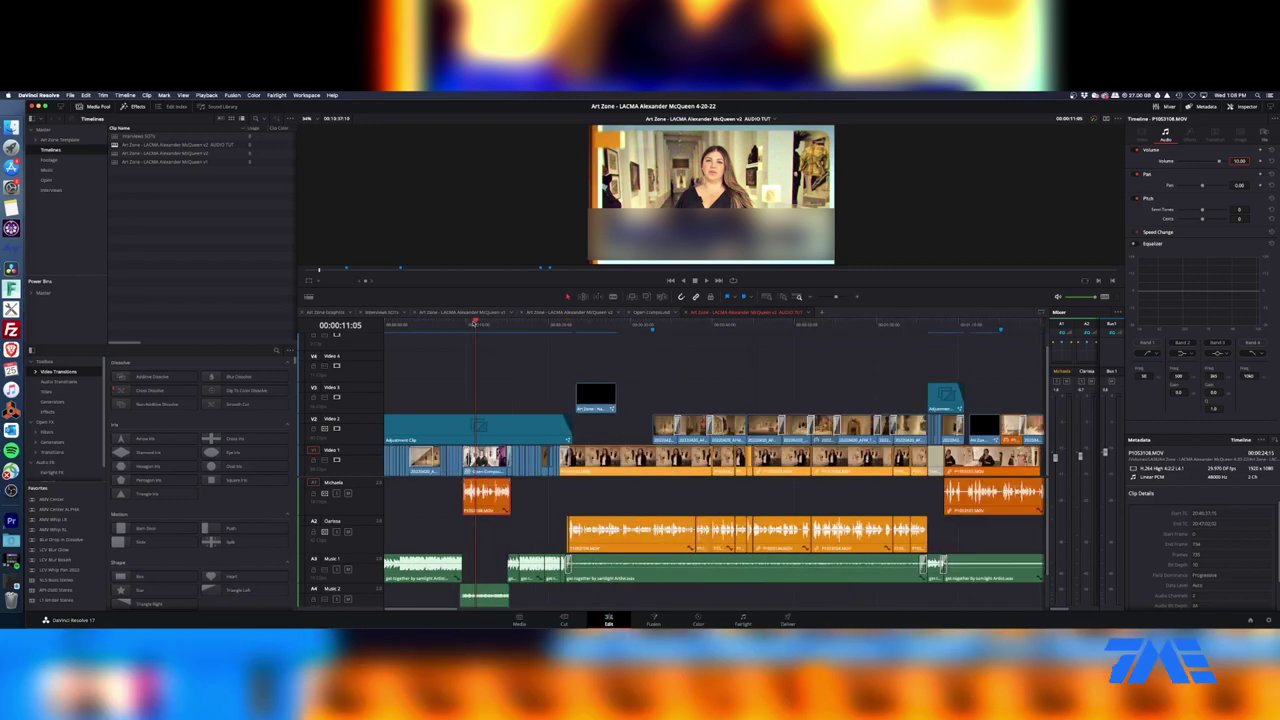
click(470, 324)
click(337, 493)
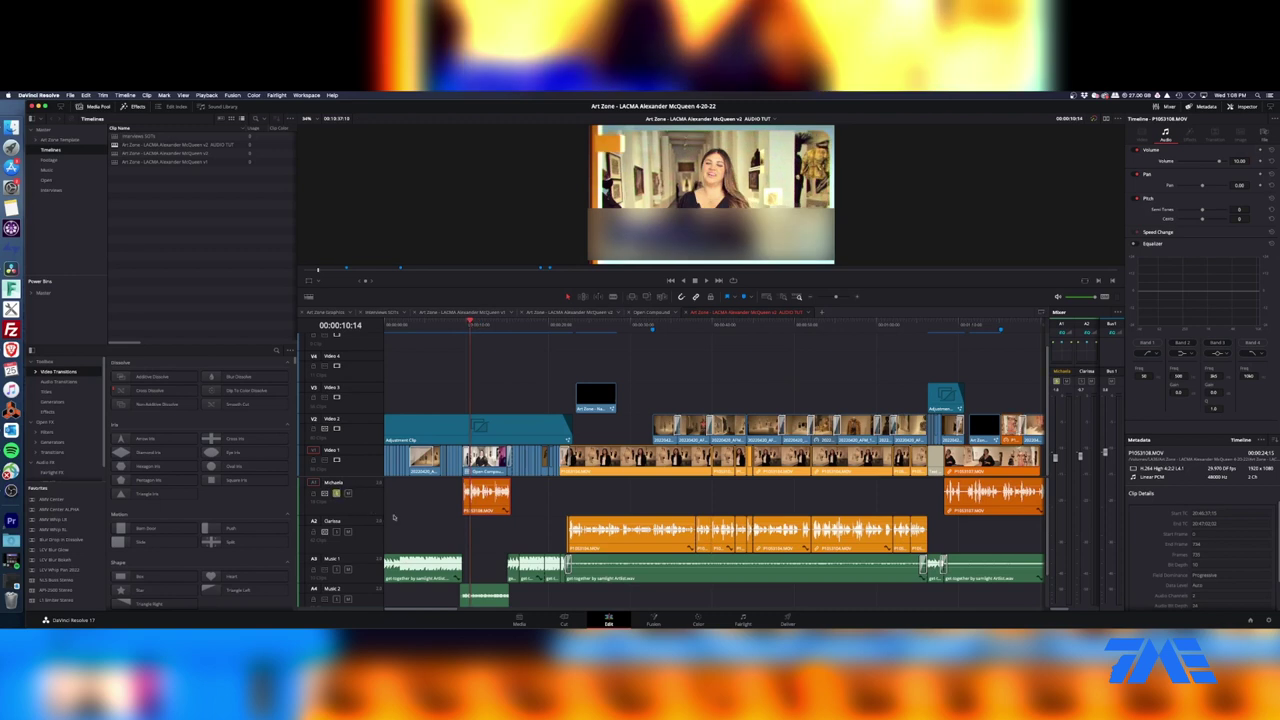
key(space)
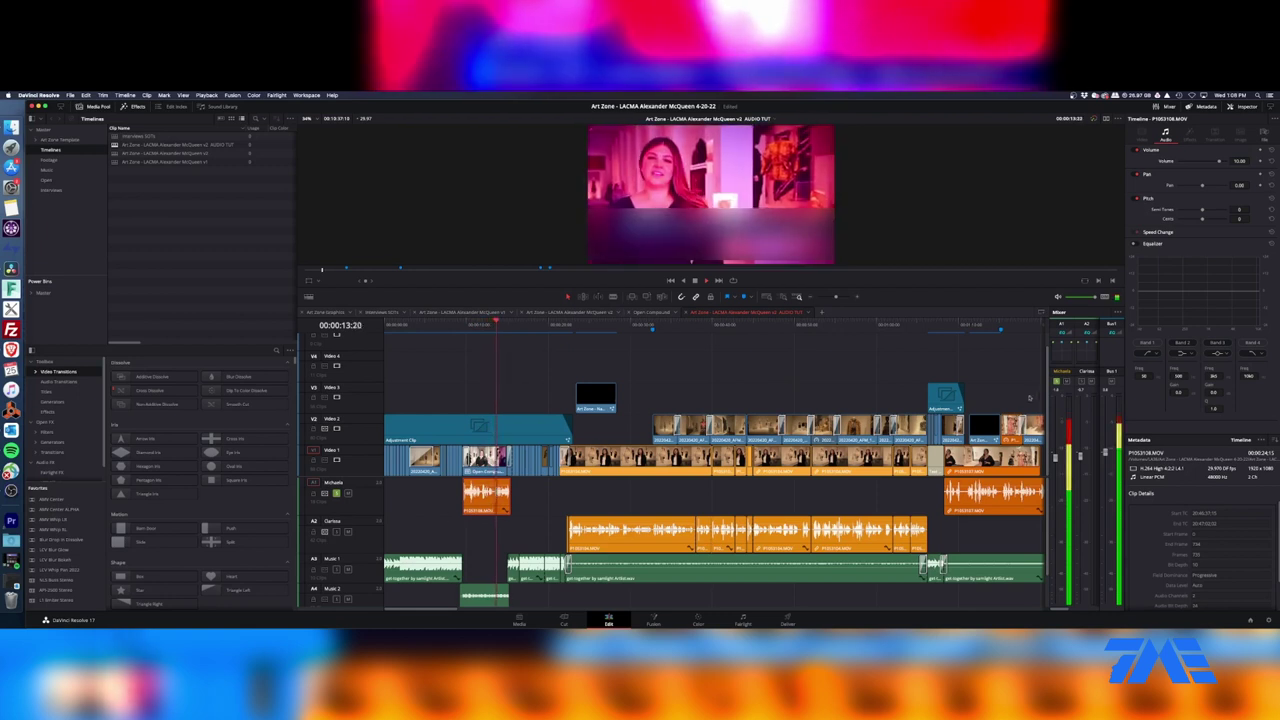
key(space)
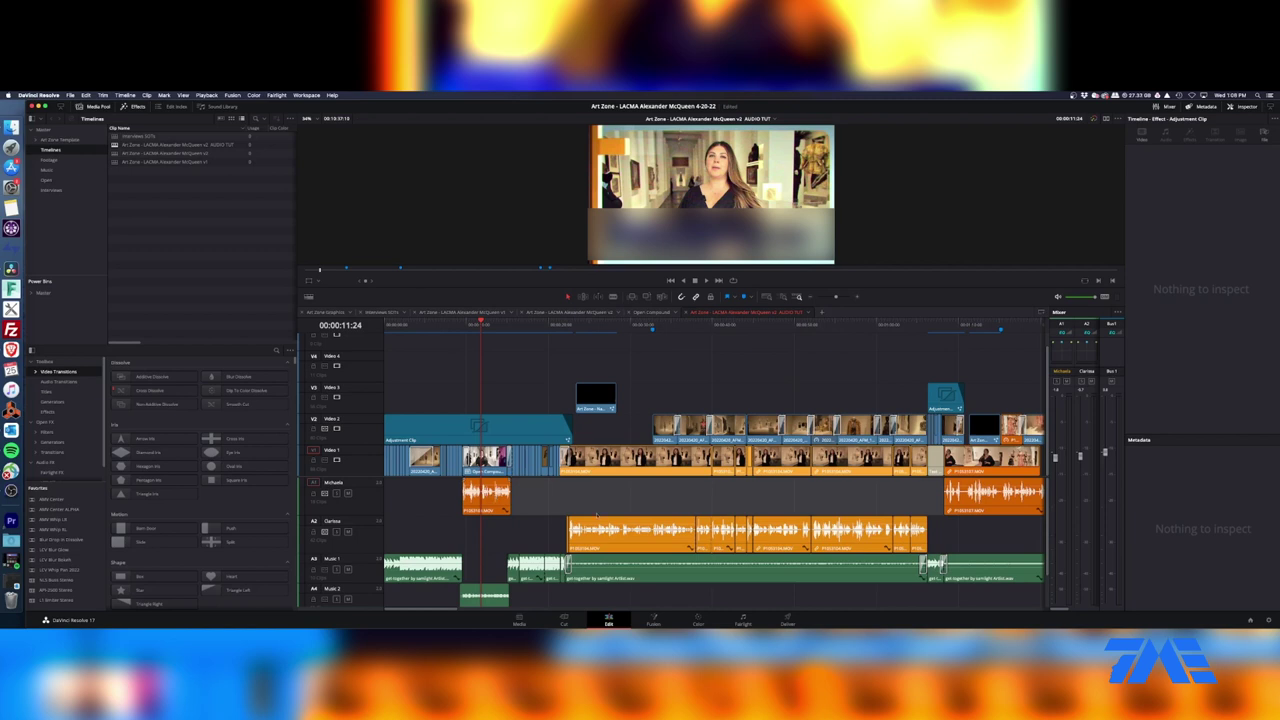
- Play the mix around 00:00:15:20, where the music resumes after the first dialogue clip
drag(917, 499, 560, 530)
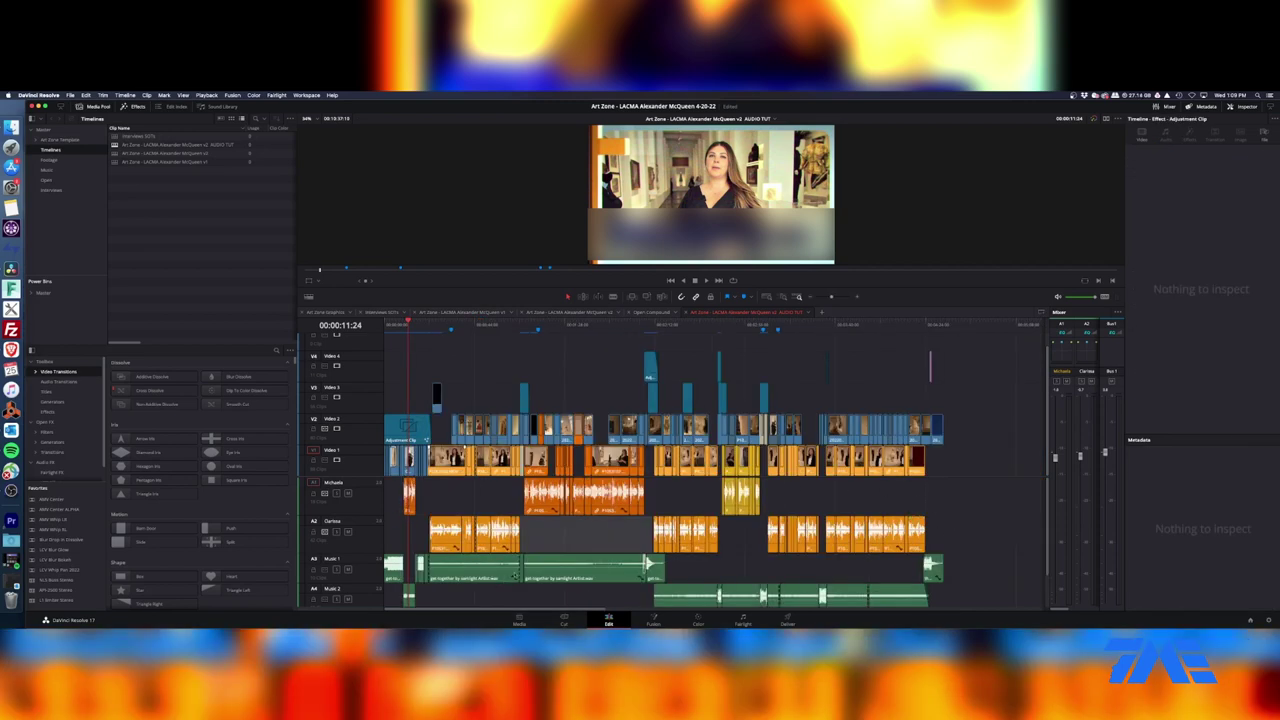
click(415, 325)
key(space)
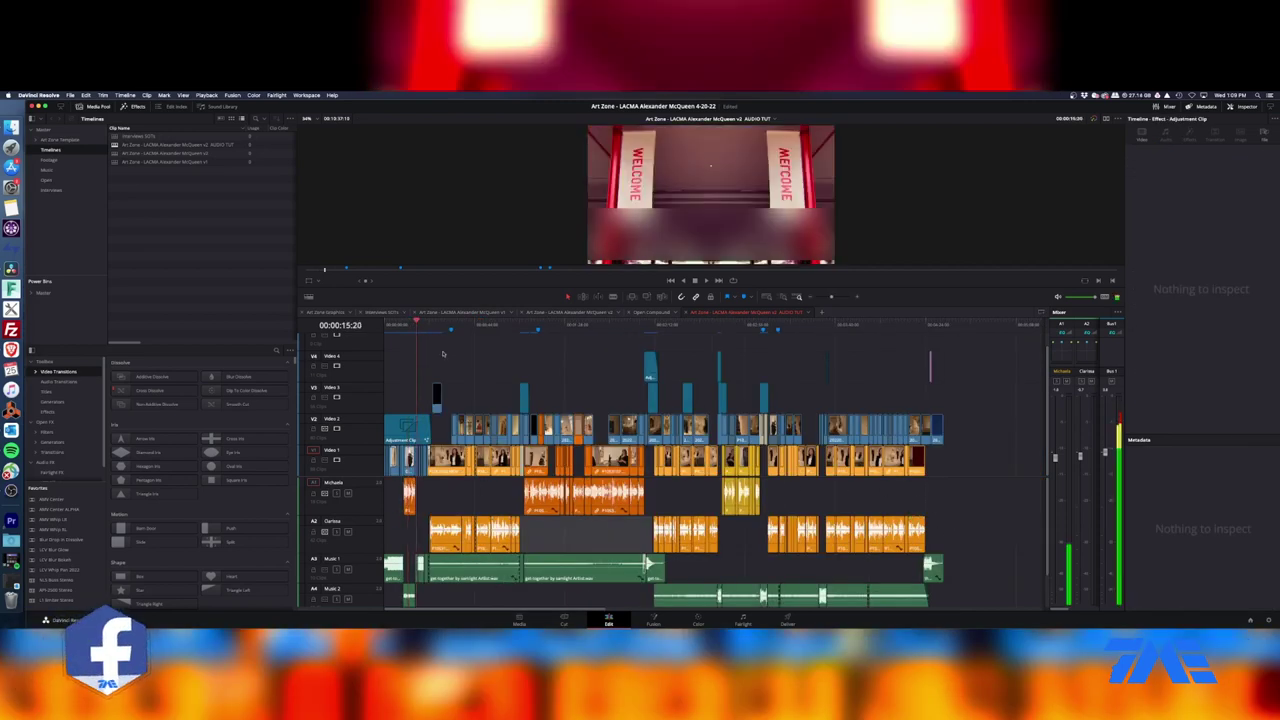
- Compare the volume settings of the three consecutive Music 1 clips that follow the first dialogue clip
key(super+equal)
key(super+equal)
key(super+equal)
key(super+equal)
click(724, 569)
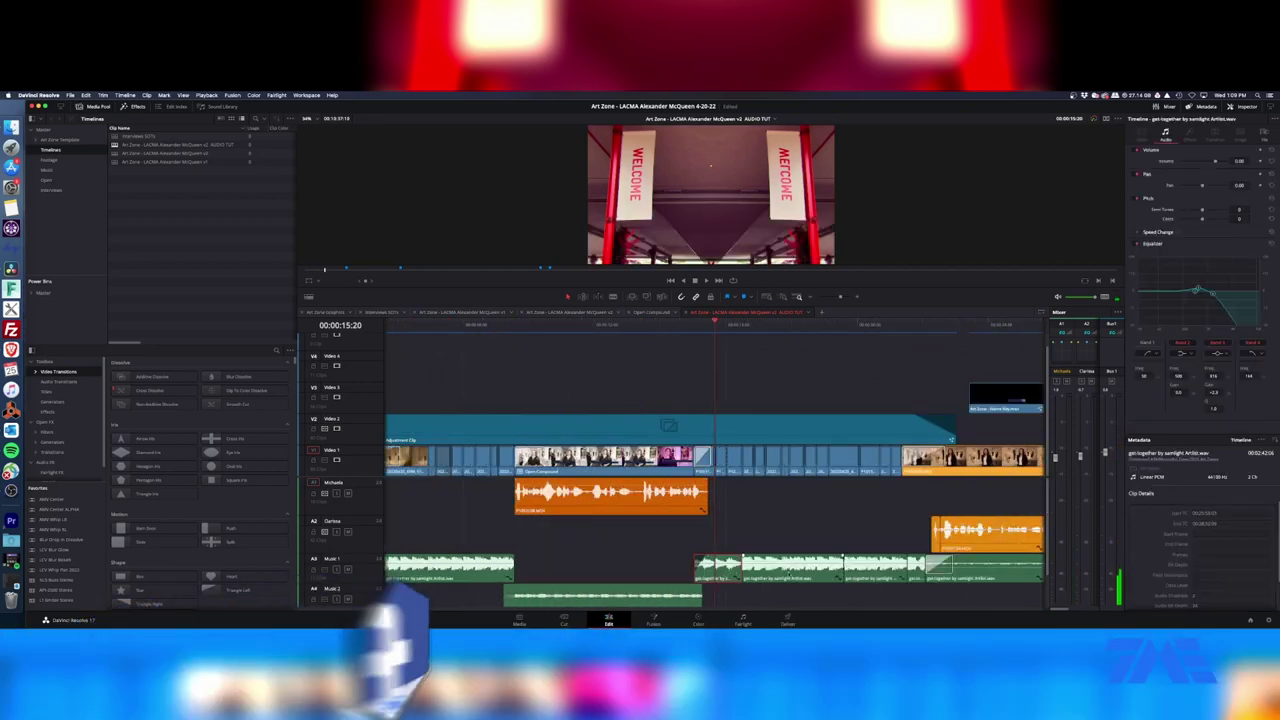
click(793, 574)
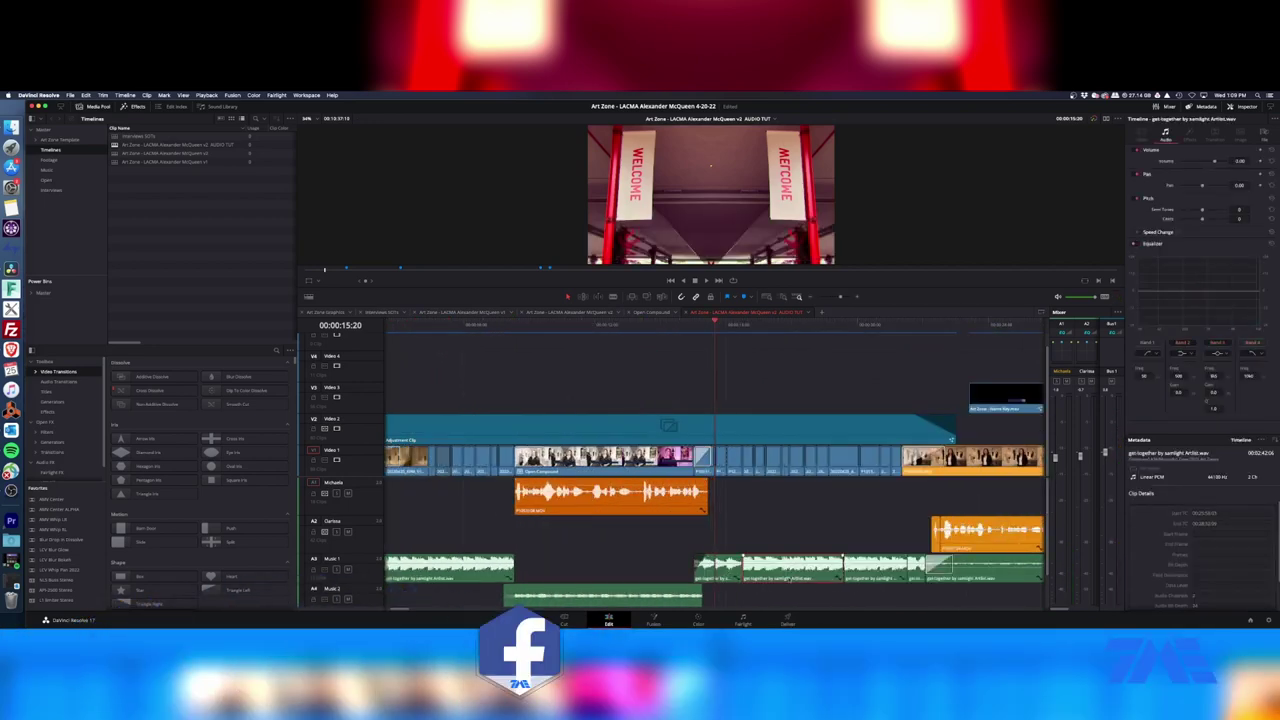
click(875, 574)
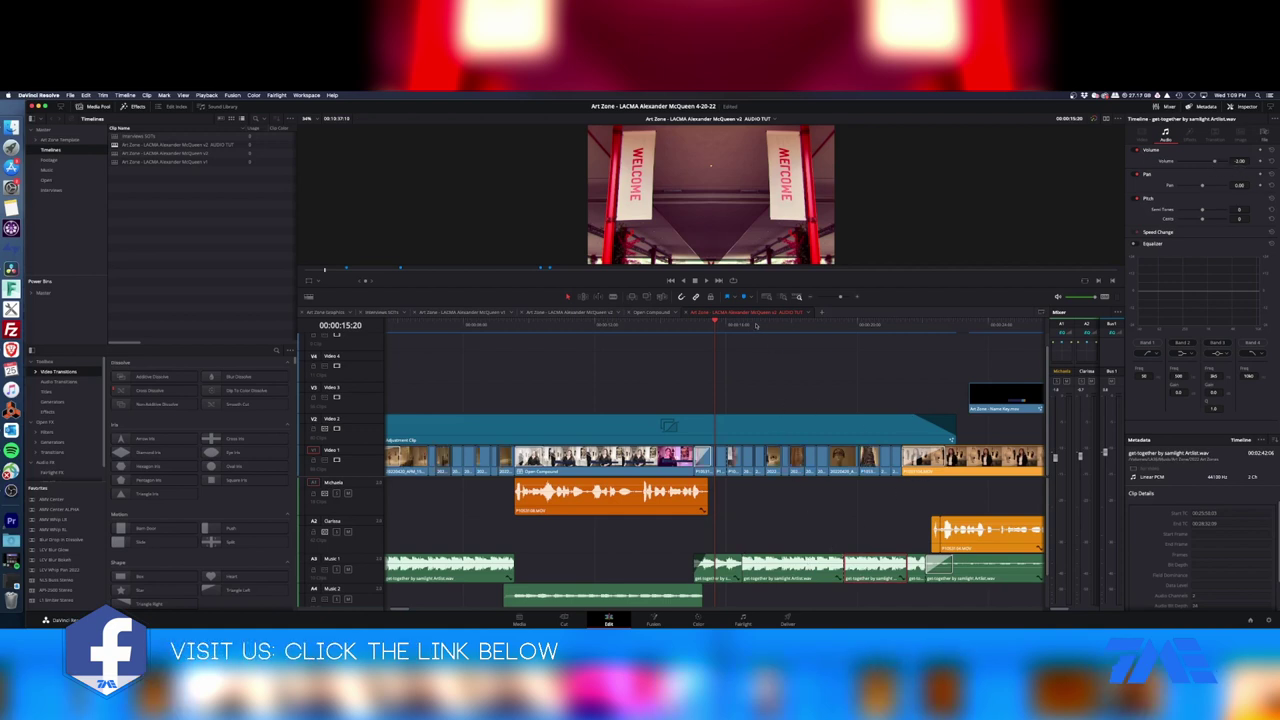
- Play the Music 1 section from 00:00:16:26 and watch the Bus 1 level meter
click(754, 324)
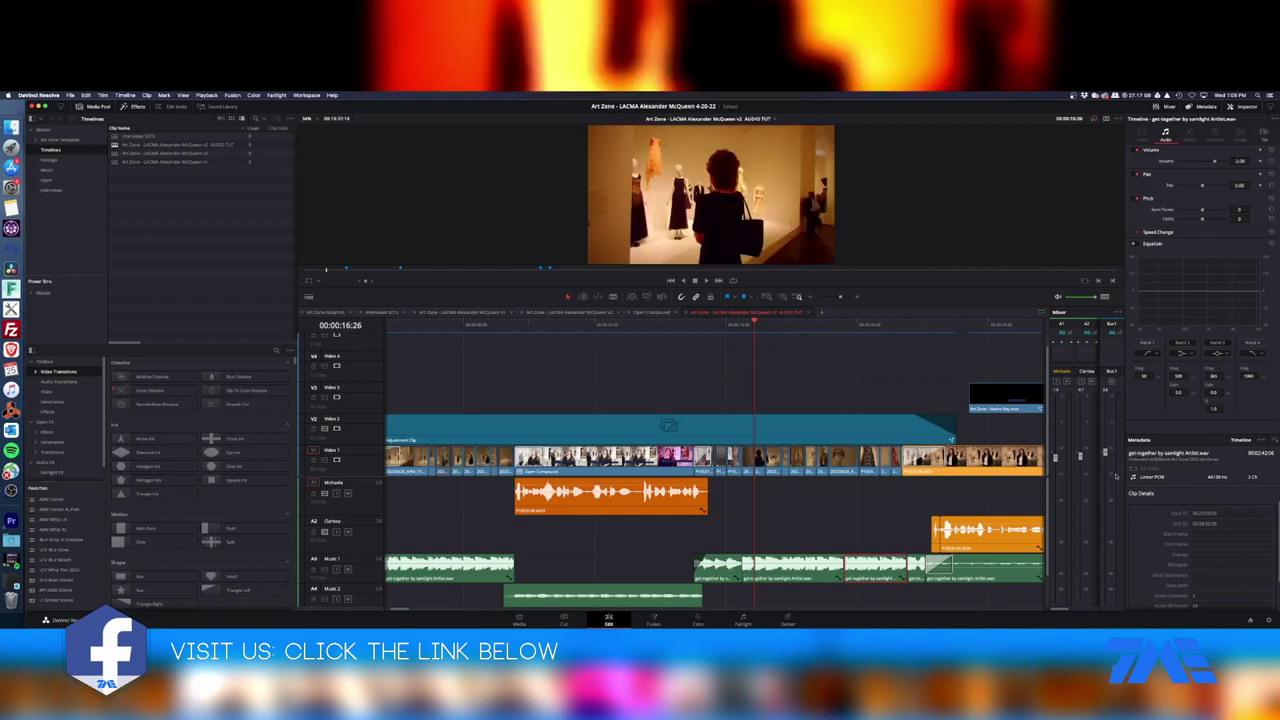
key(space)
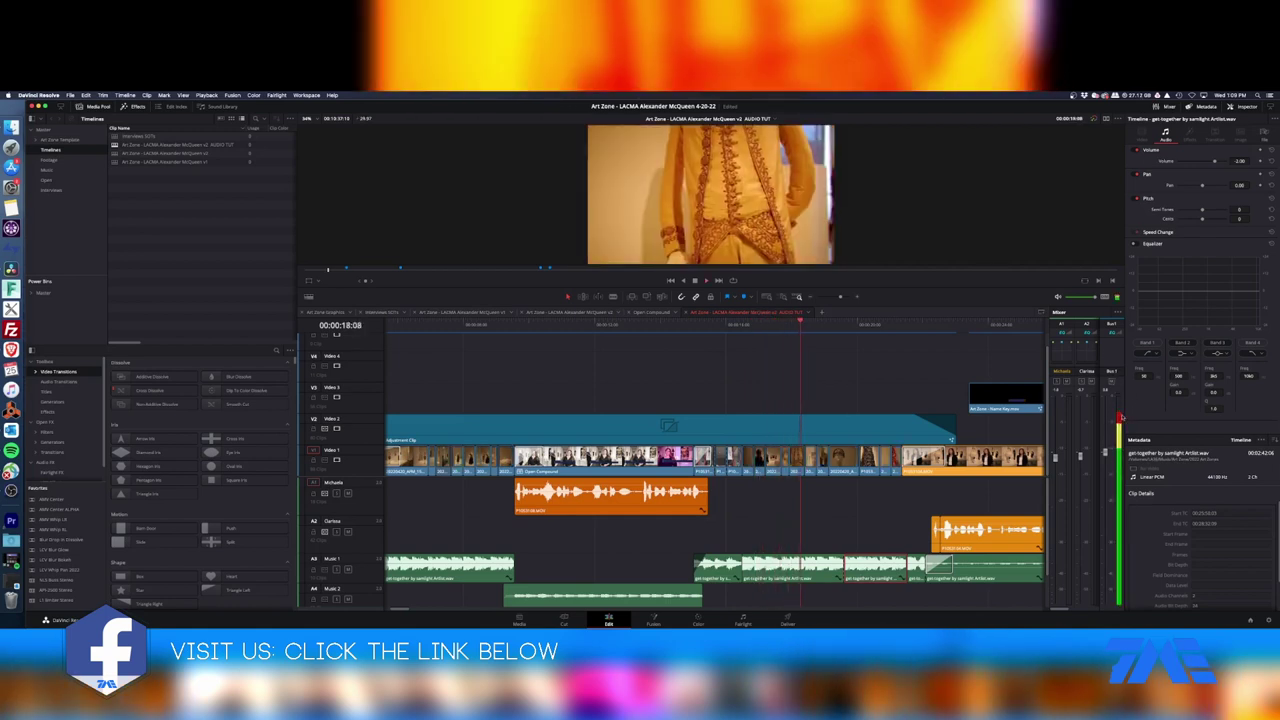
key(space)
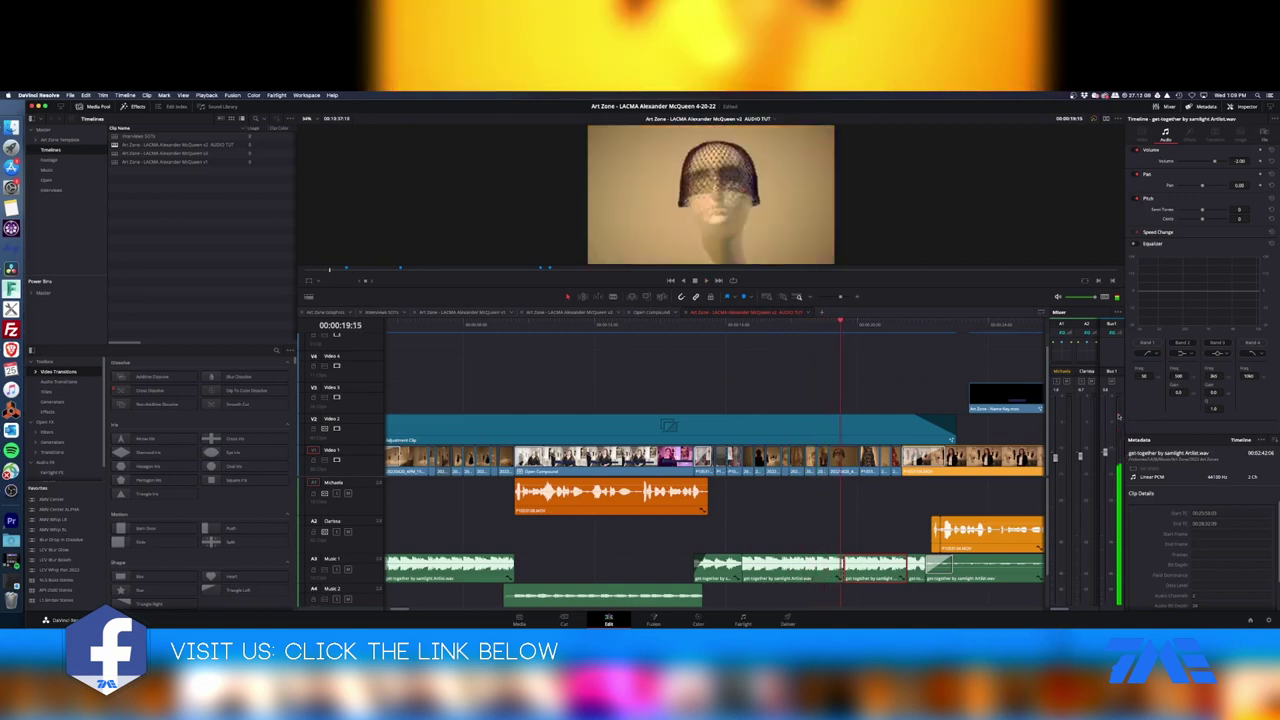
- Play from 00:00:21:01 into the interview on track A2 to check how the music fades under the dialogue
key(super+minus)
key(super+minus)
key(Down)
key(Down)
key(Down)
key(super+equal)
key(super+equal)
key(super+equal)
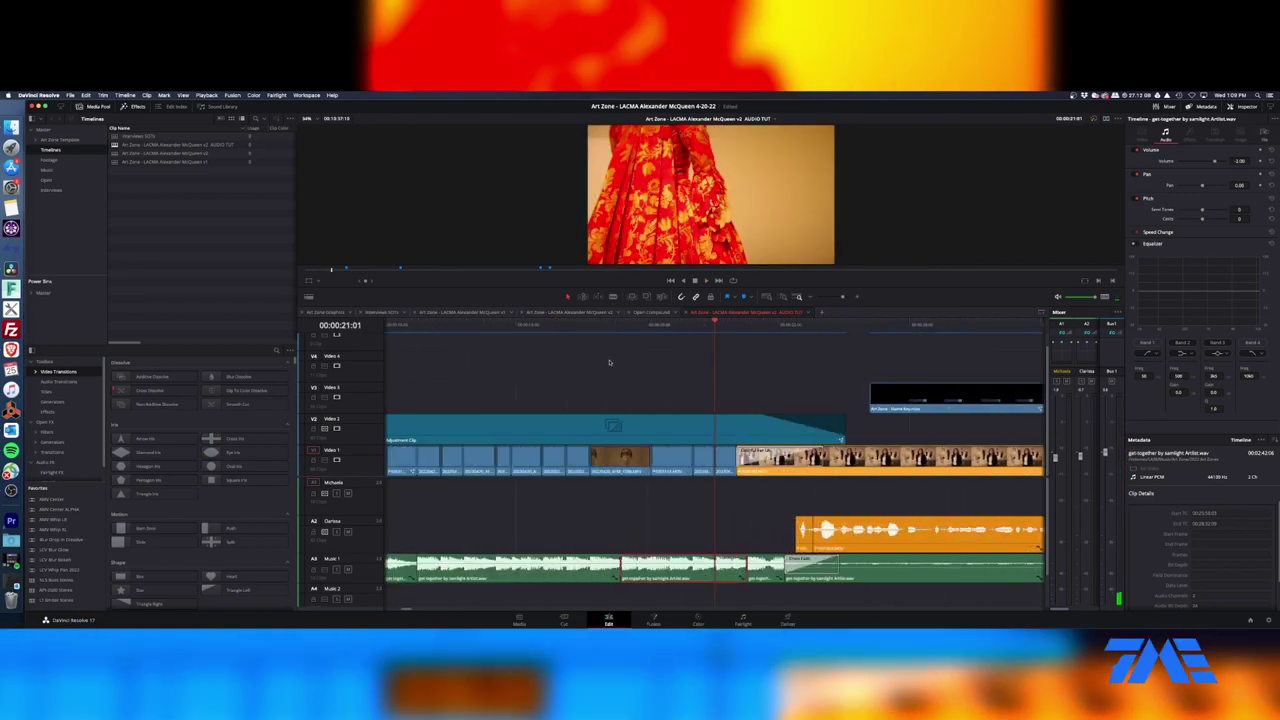
key(space)
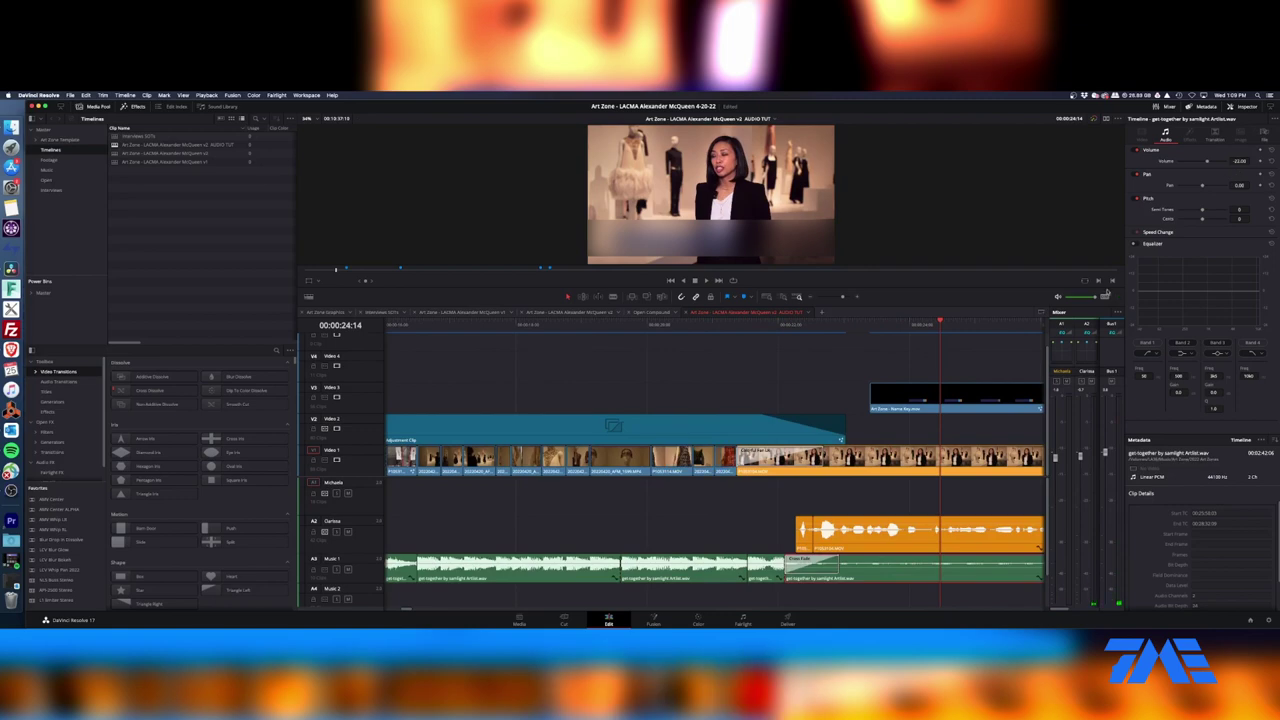
key(super+minus)
key(super+minus)
key(super+minus)
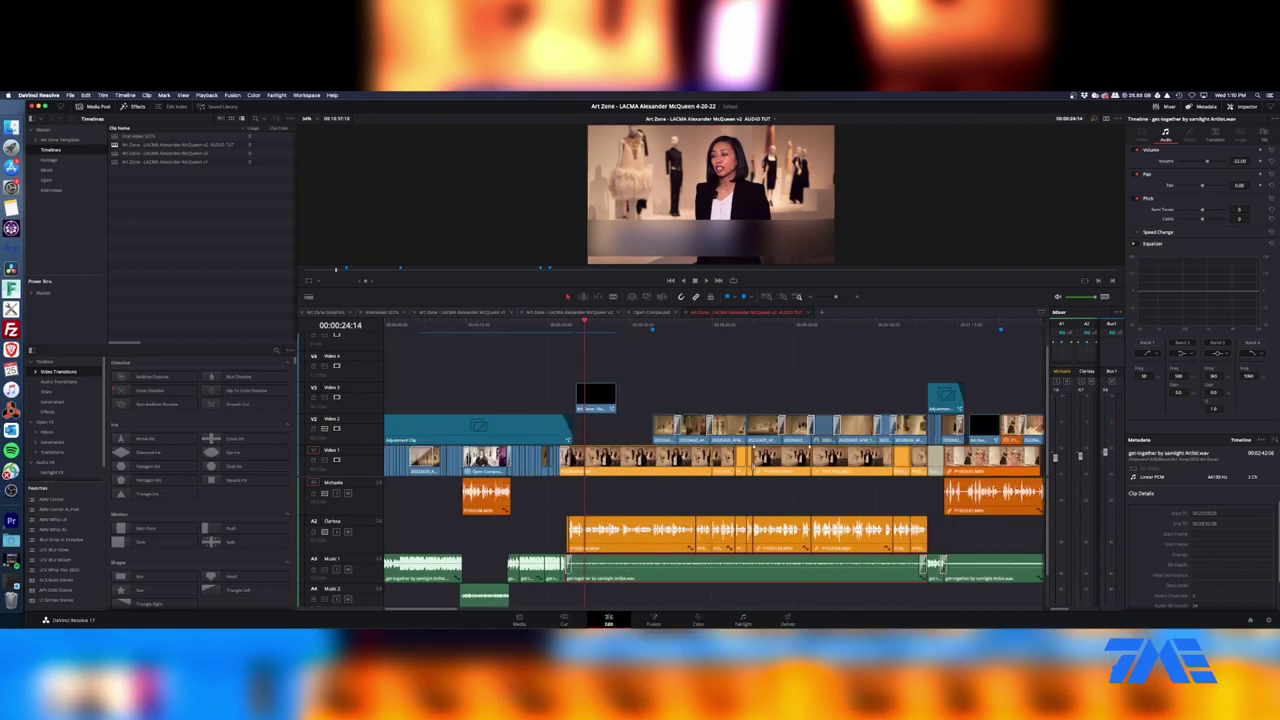
click(727, 497)
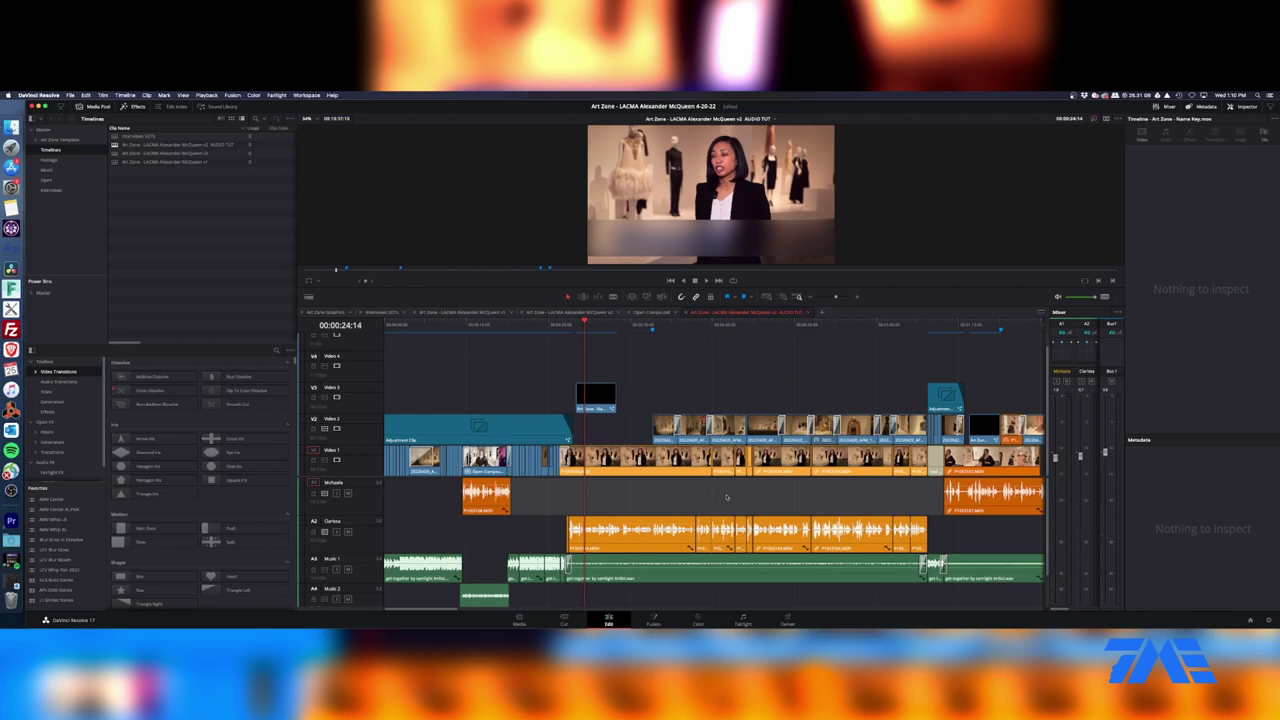
key(super+minus)
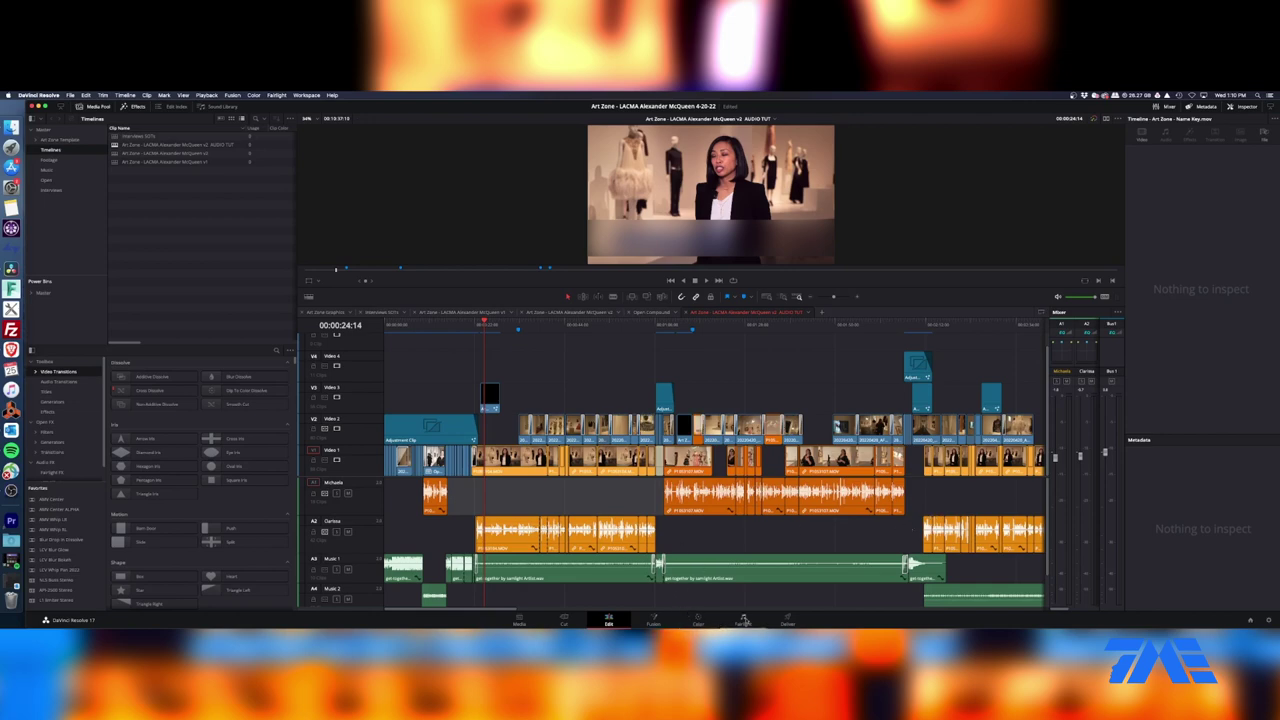
- Switch to the Fairlight page and open the Presets Library filtered to Global Track Presets
click(743, 620)
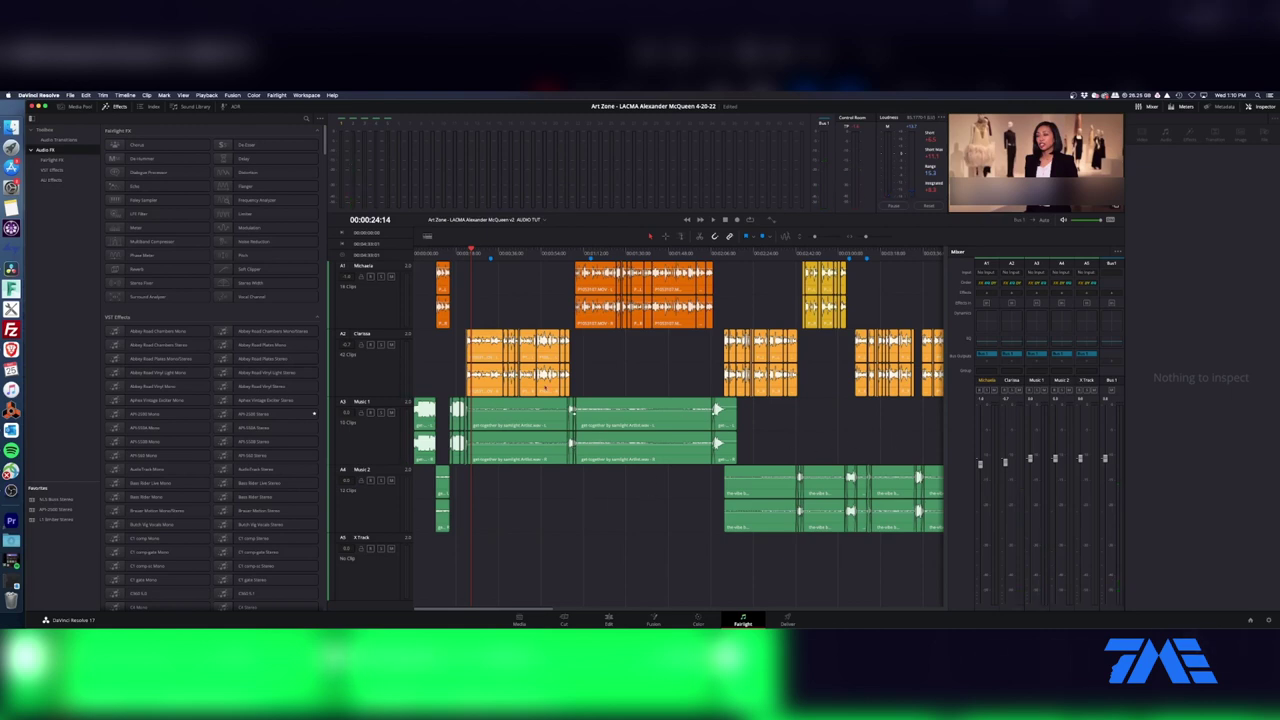
click(277, 95)
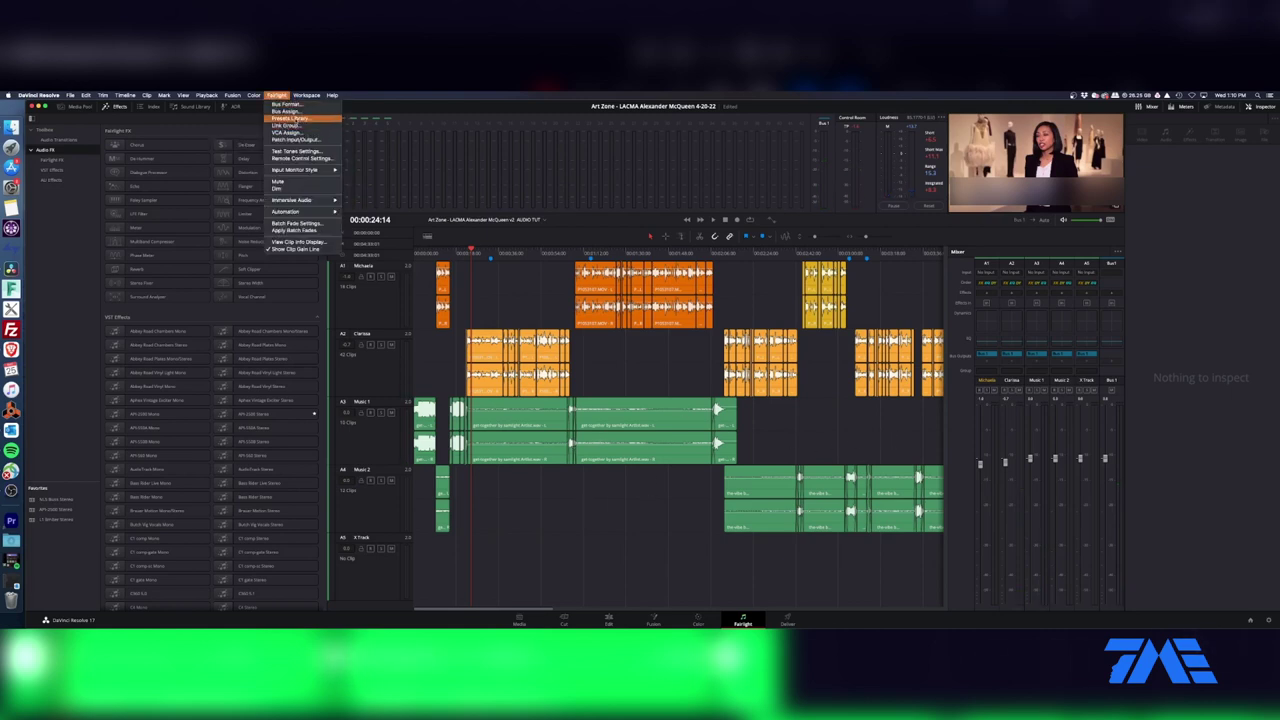
click(290, 118)
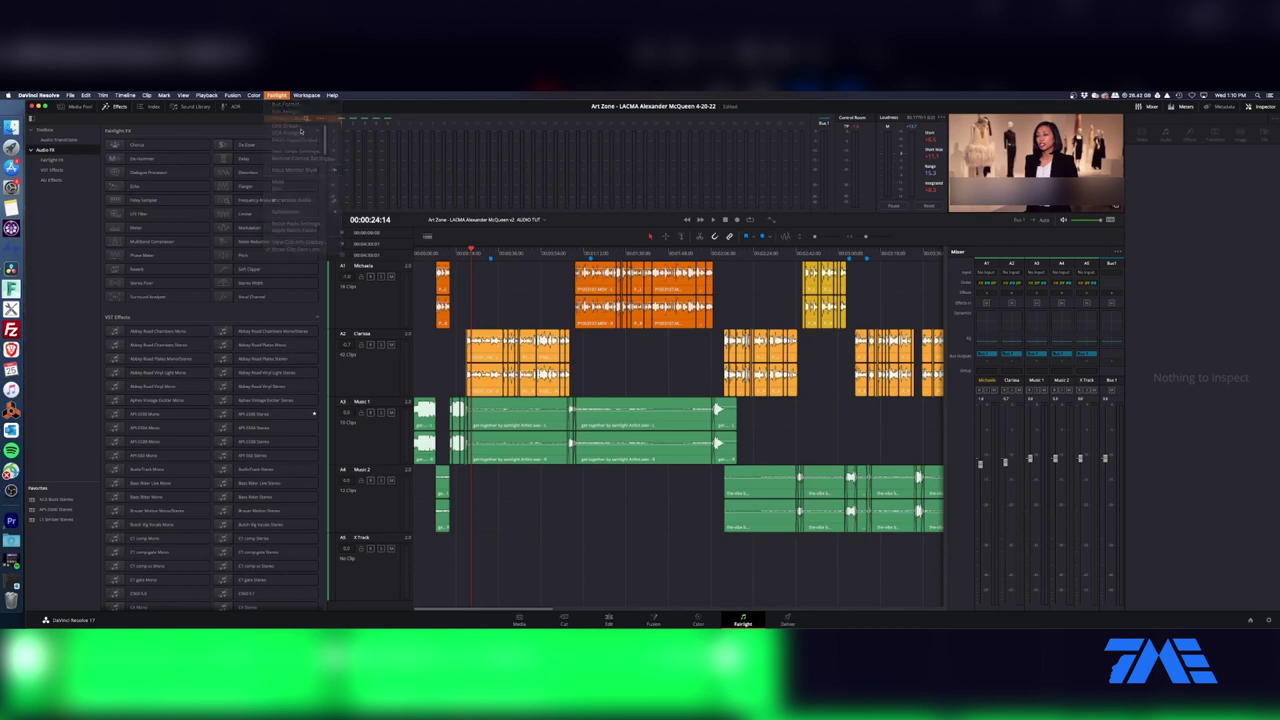
click(608, 302)
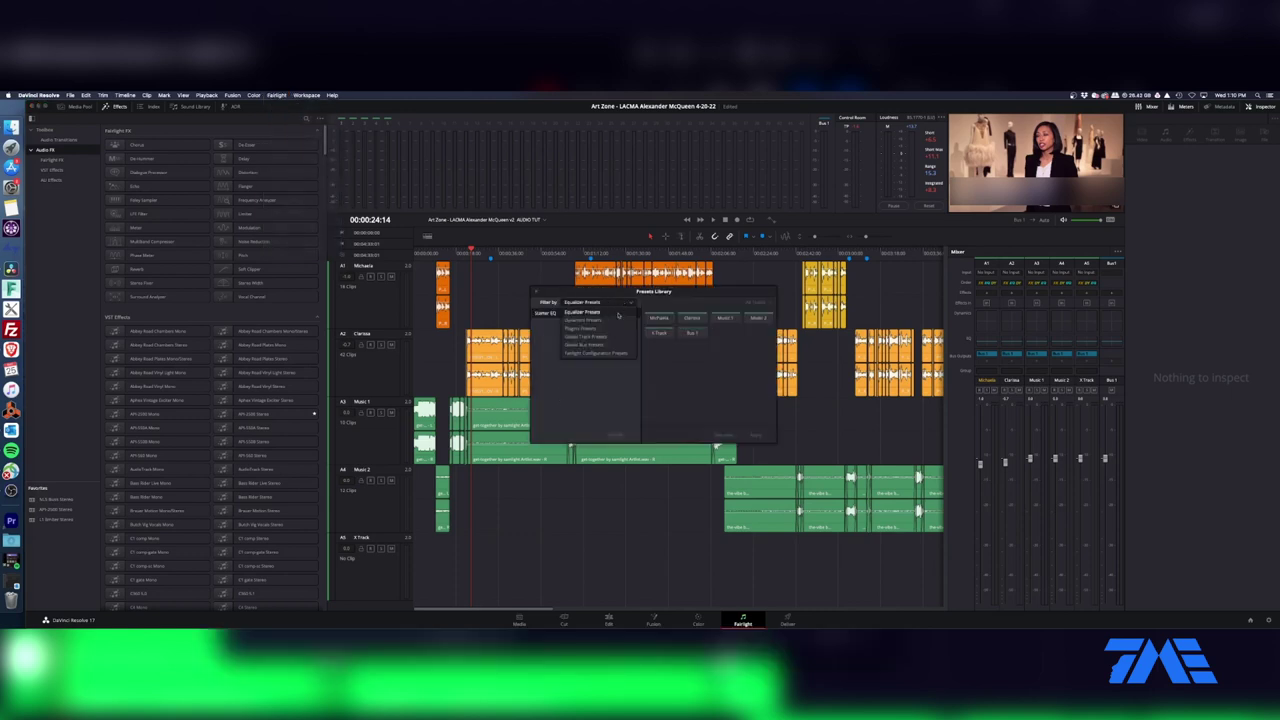
click(585, 337)
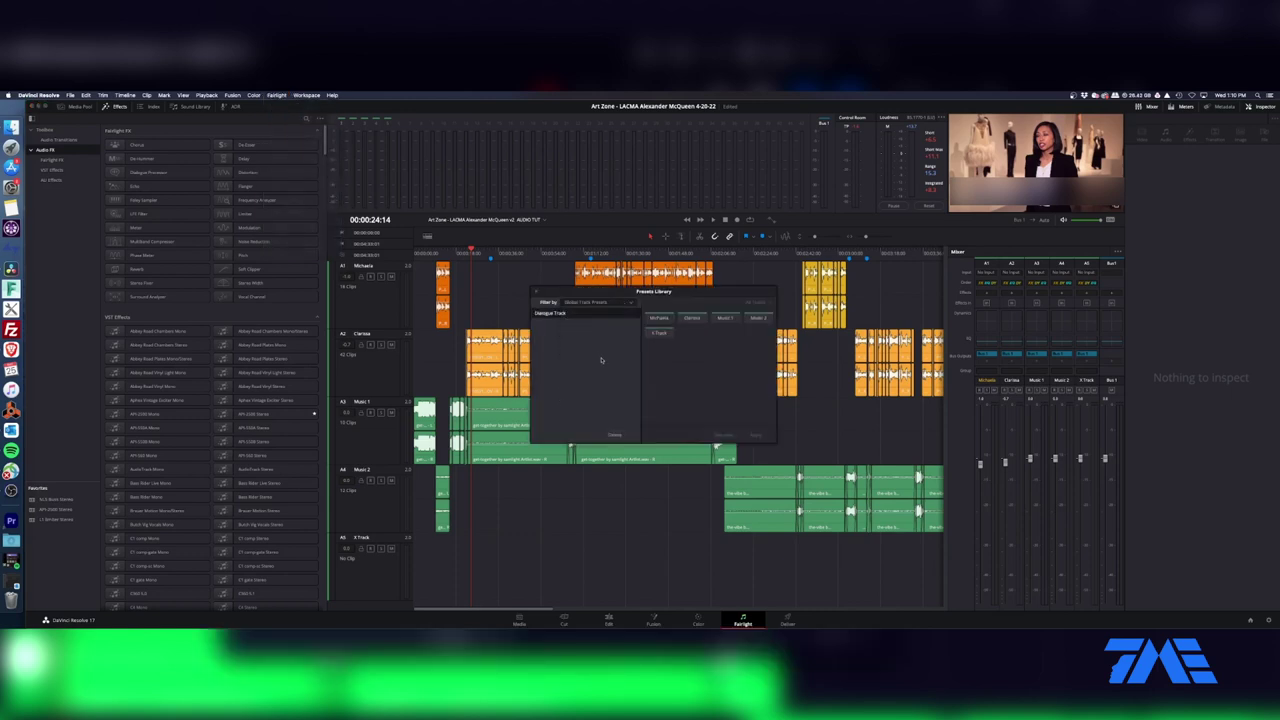
- Apply the Dialogue Track preset to dialogue tracks A1 and A2, and close the Presets Library
click(658, 318)
click(692, 317)
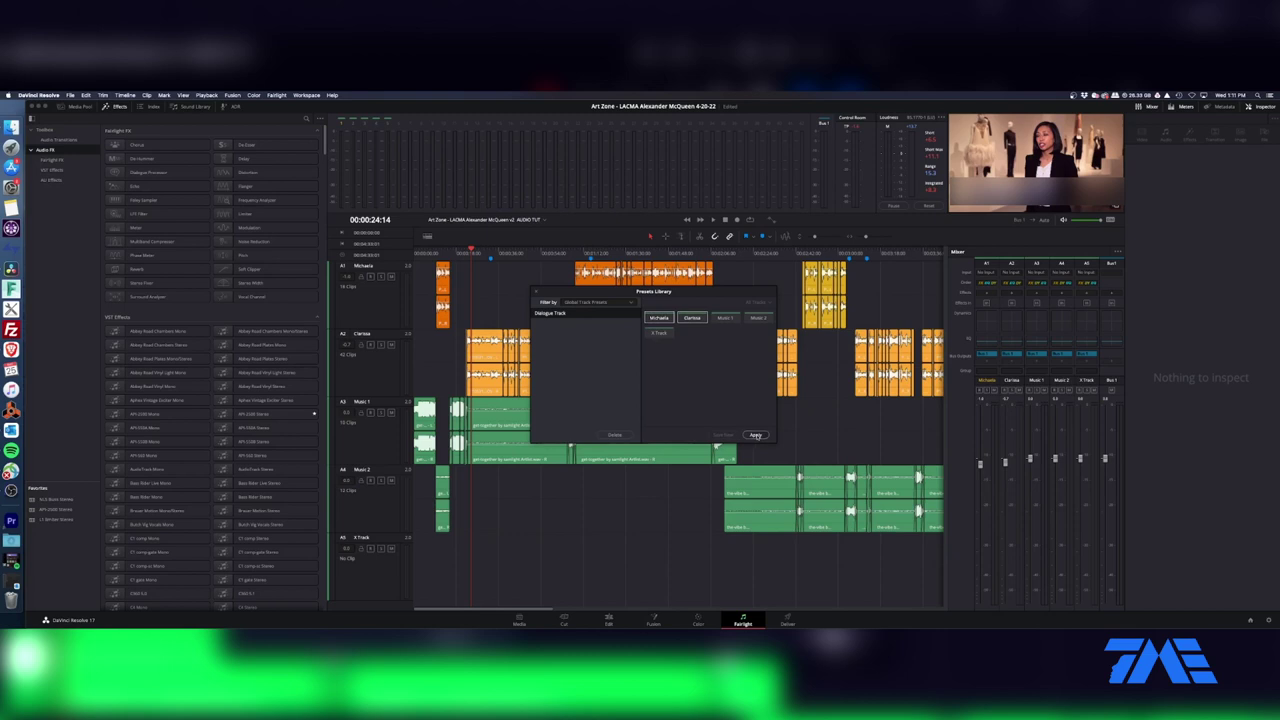
click(756, 436)
click(538, 292)
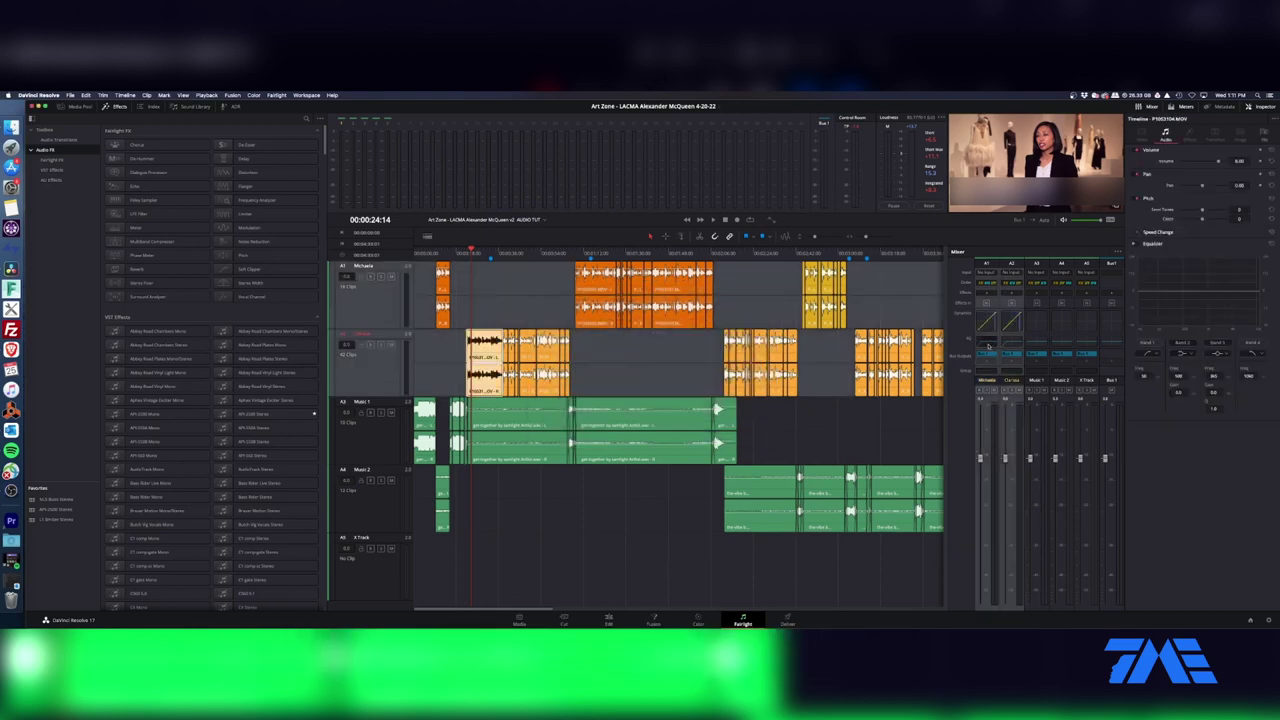
- Examine the equalizer and dynamics settings that the Dialogue Track preset gives track A1
click(988, 343)
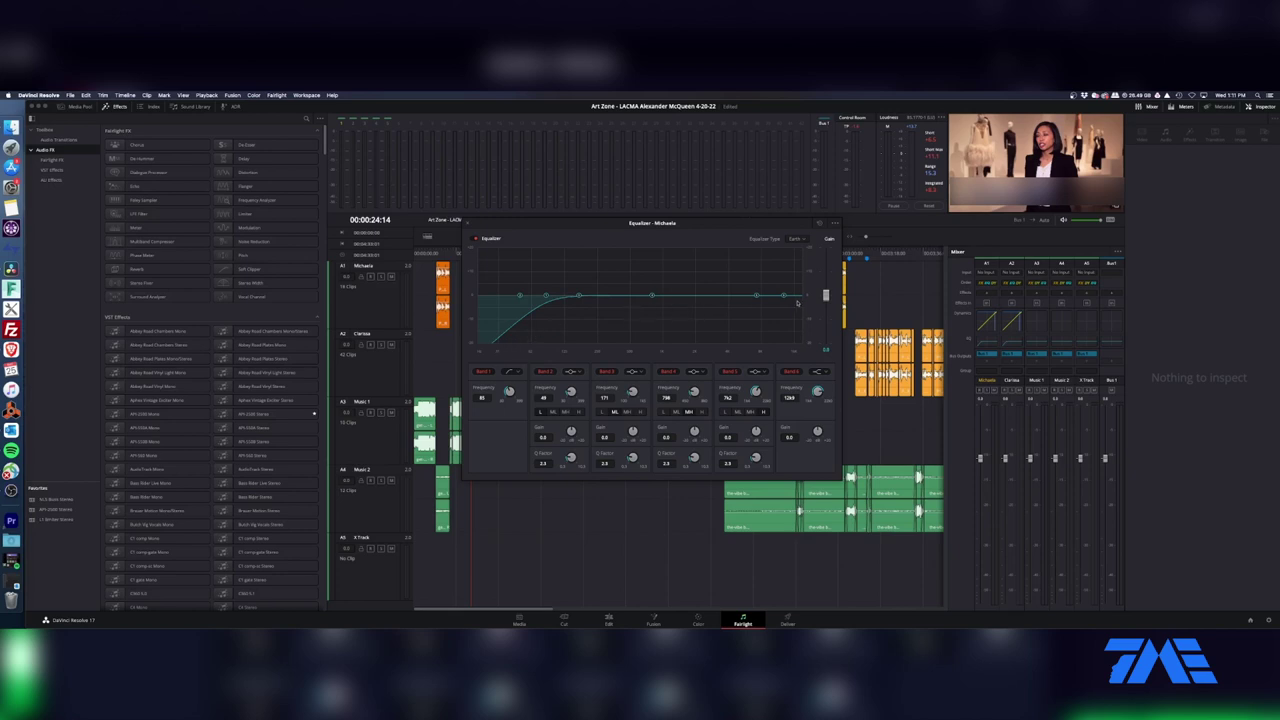
double_click(987, 322)
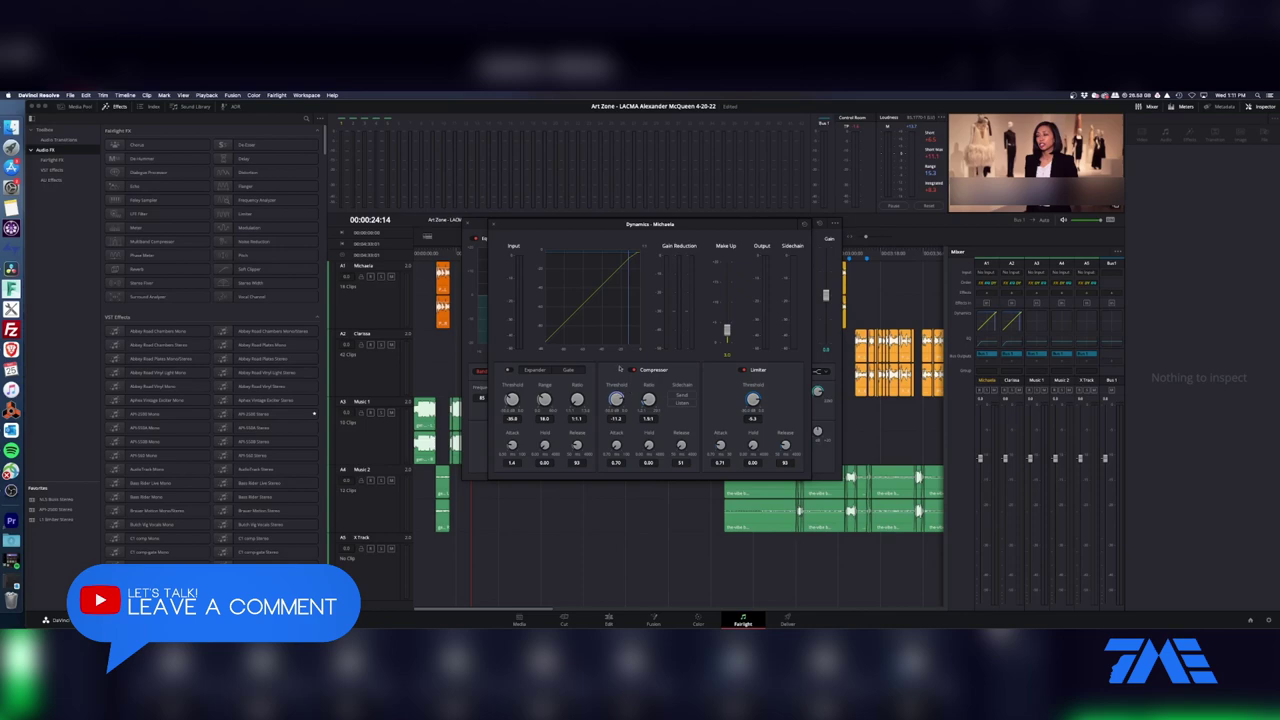
click(468, 226)
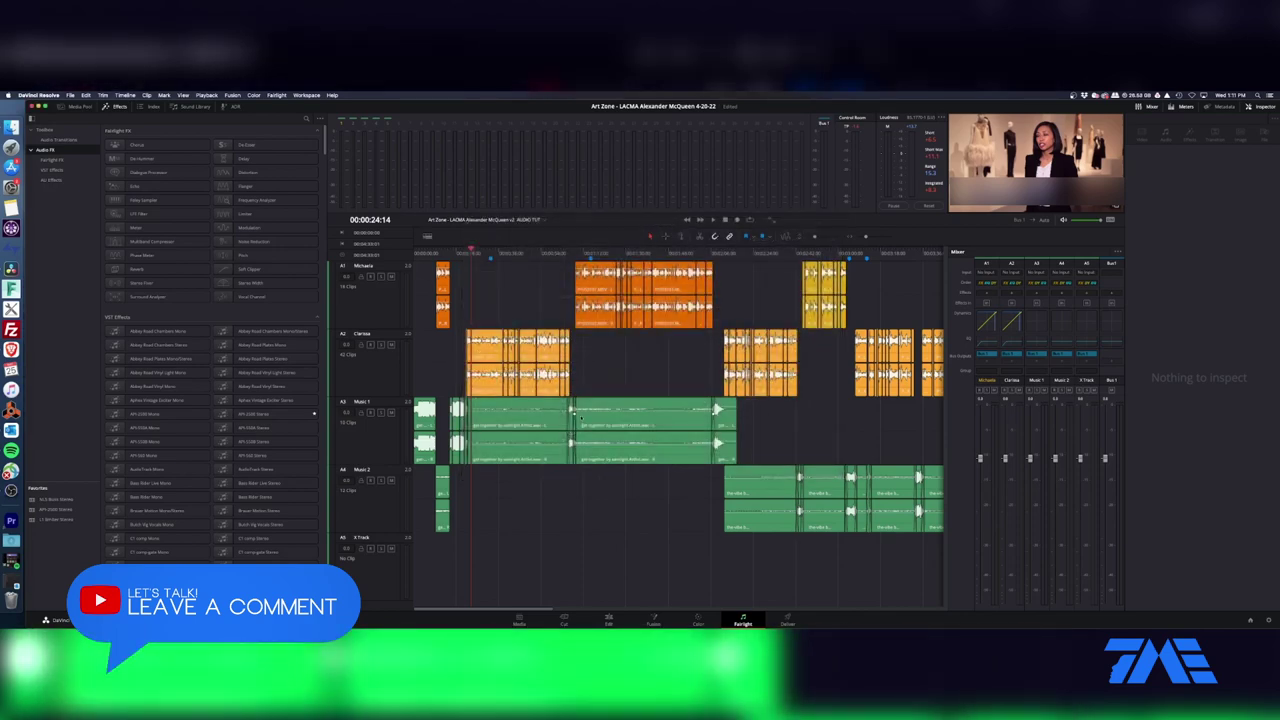
- Undo the Dialogue Track preset on tracks A1 and A2
key(super+z)
key(super+z)
- Enable band 1 of the equalizer on dialogue track A2 as a high-pass filter at about 85 Hz
drag(472, 254, 468, 254)
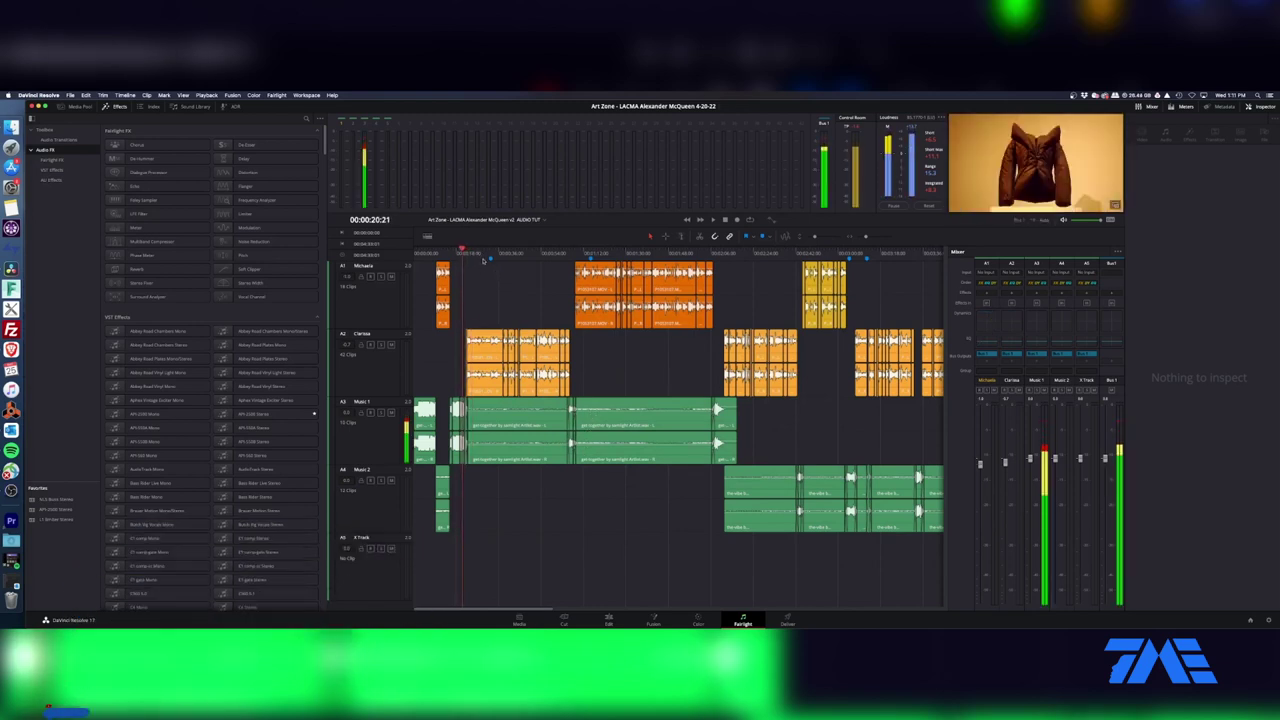
key(space)
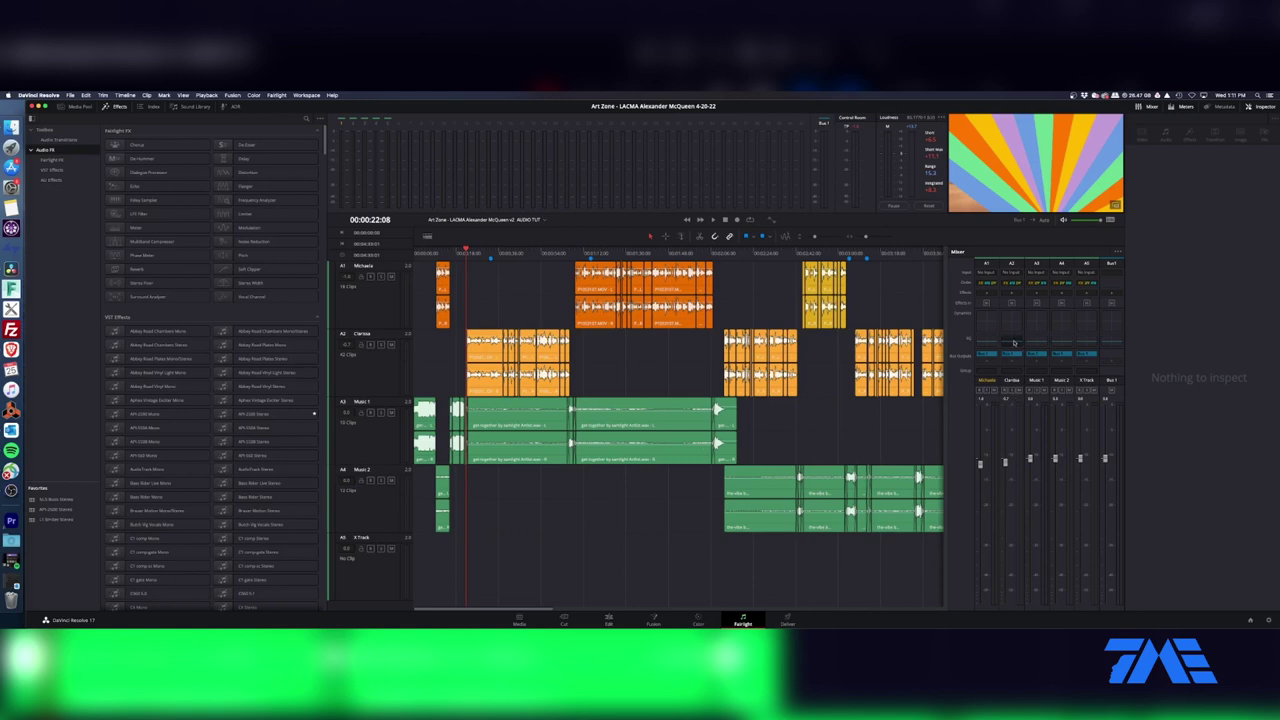
double_click(1014, 343)
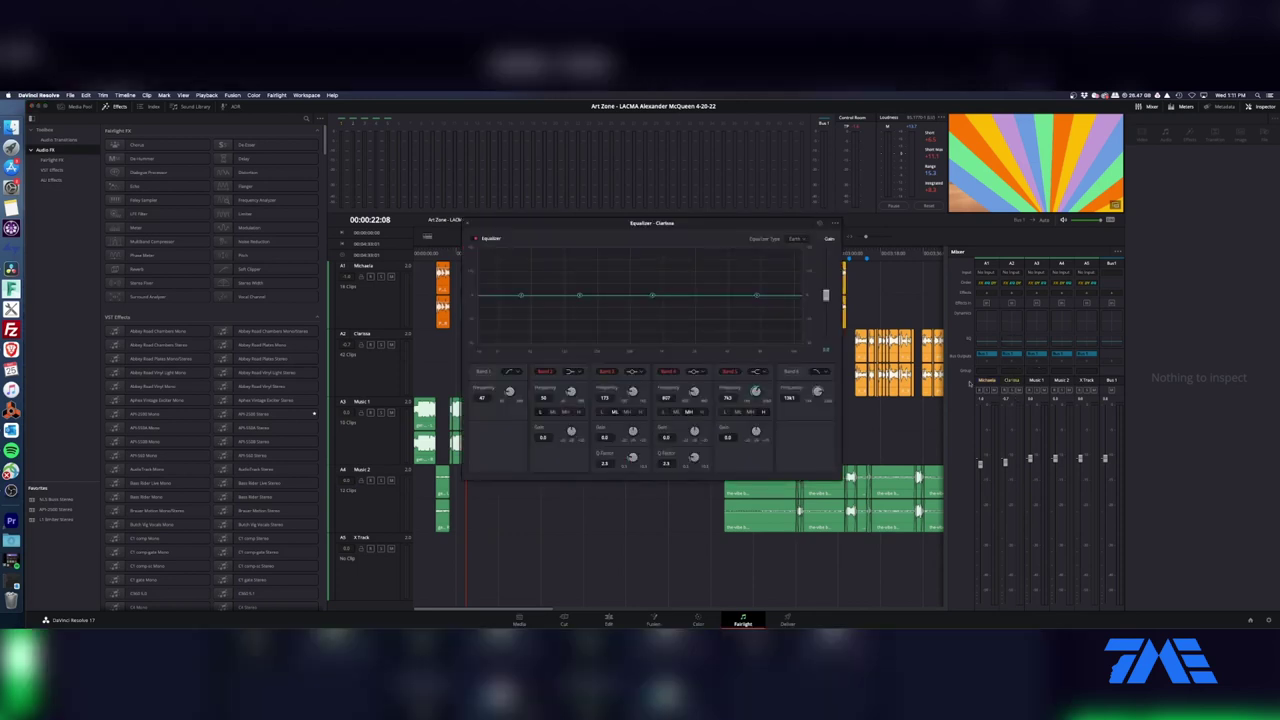
click(483, 372)
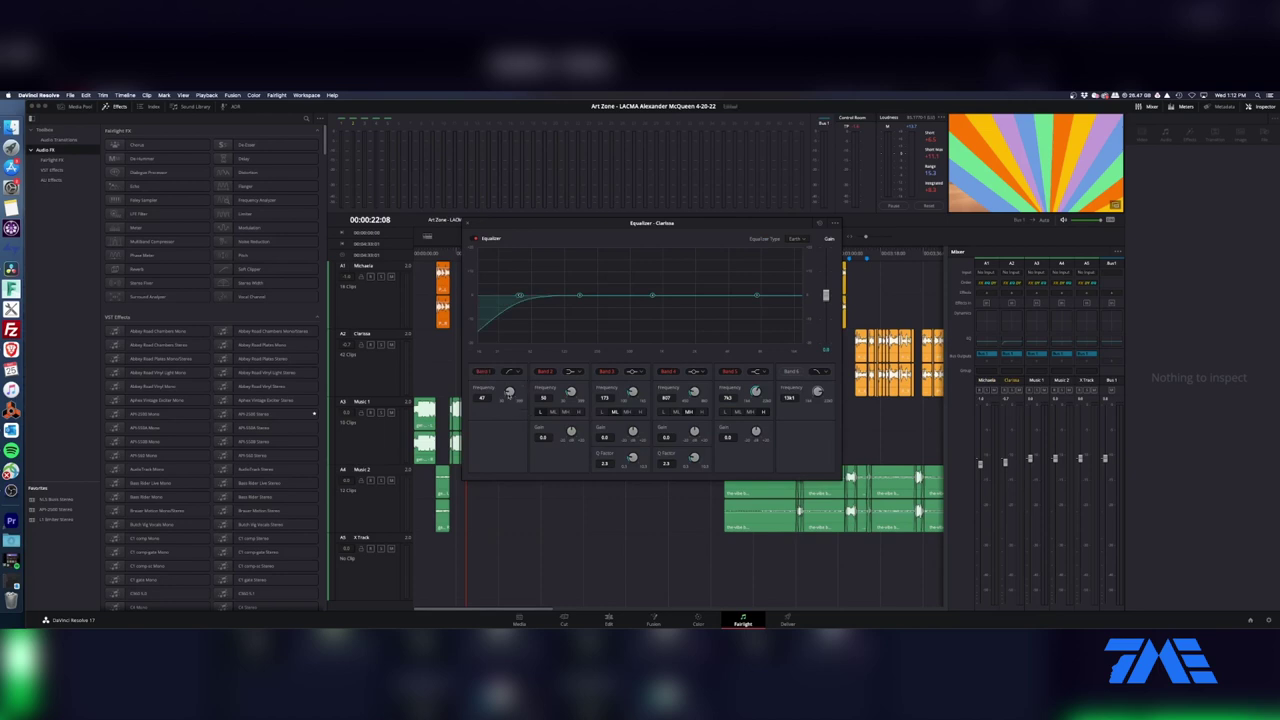
drag(509, 391, 527, 393)
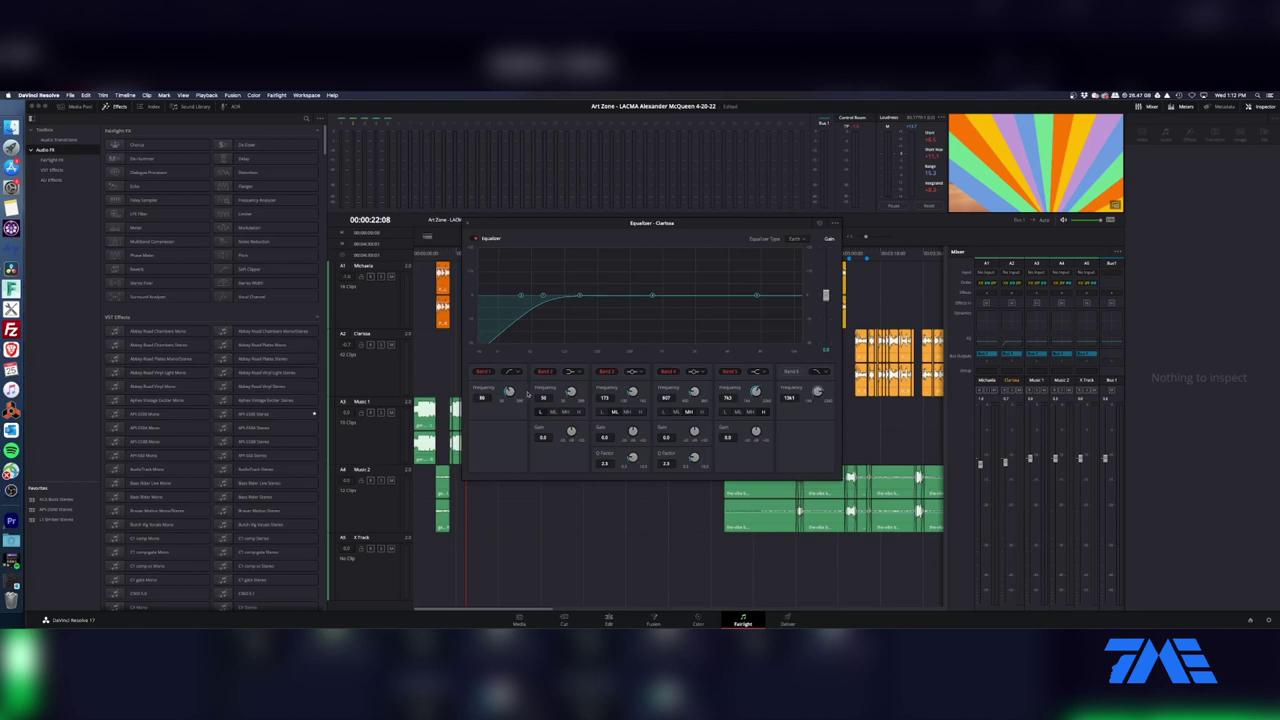
click(512, 372)
click(525, 367)
- Enable band 6 of the A2 equalizer as a high shelf boosted about 4.6 dB, move the equalizer aside, and save the project
click(792, 372)
click(820, 372)
click(825, 392)
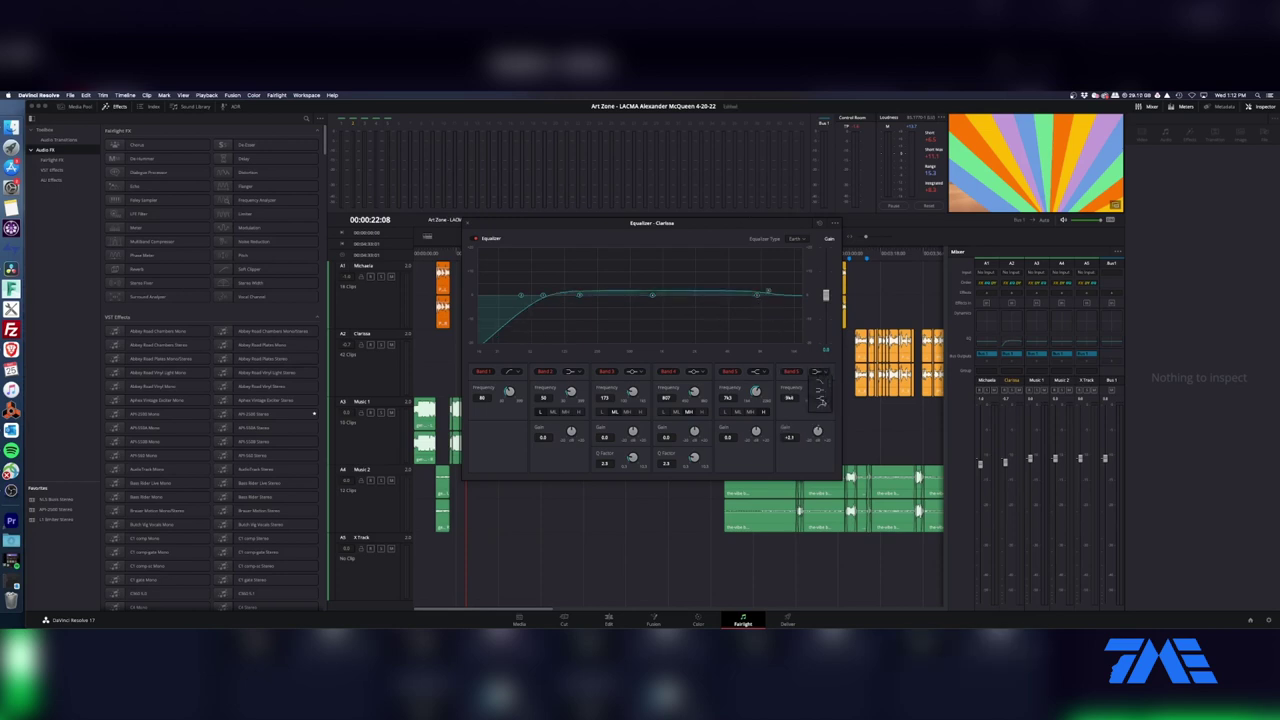
click(824, 399)
drag(769, 292, 751, 286)
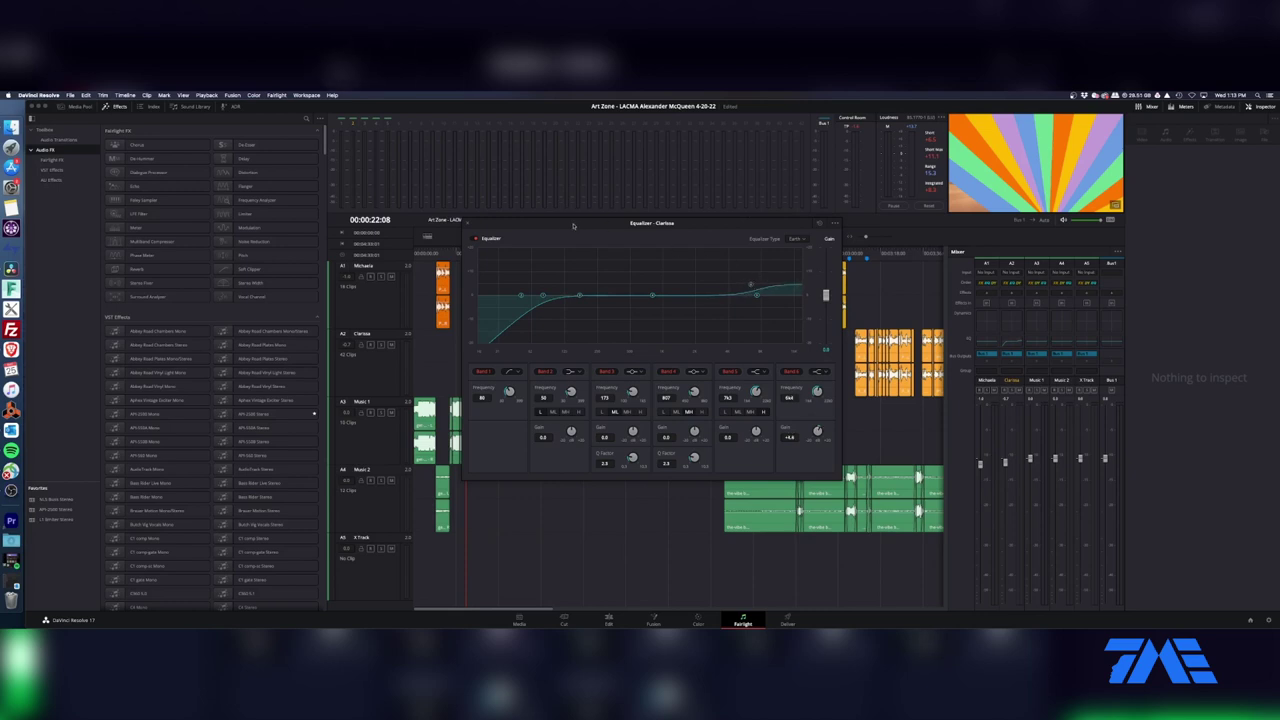
drag(572, 225, 724, 225)
key(super+s)
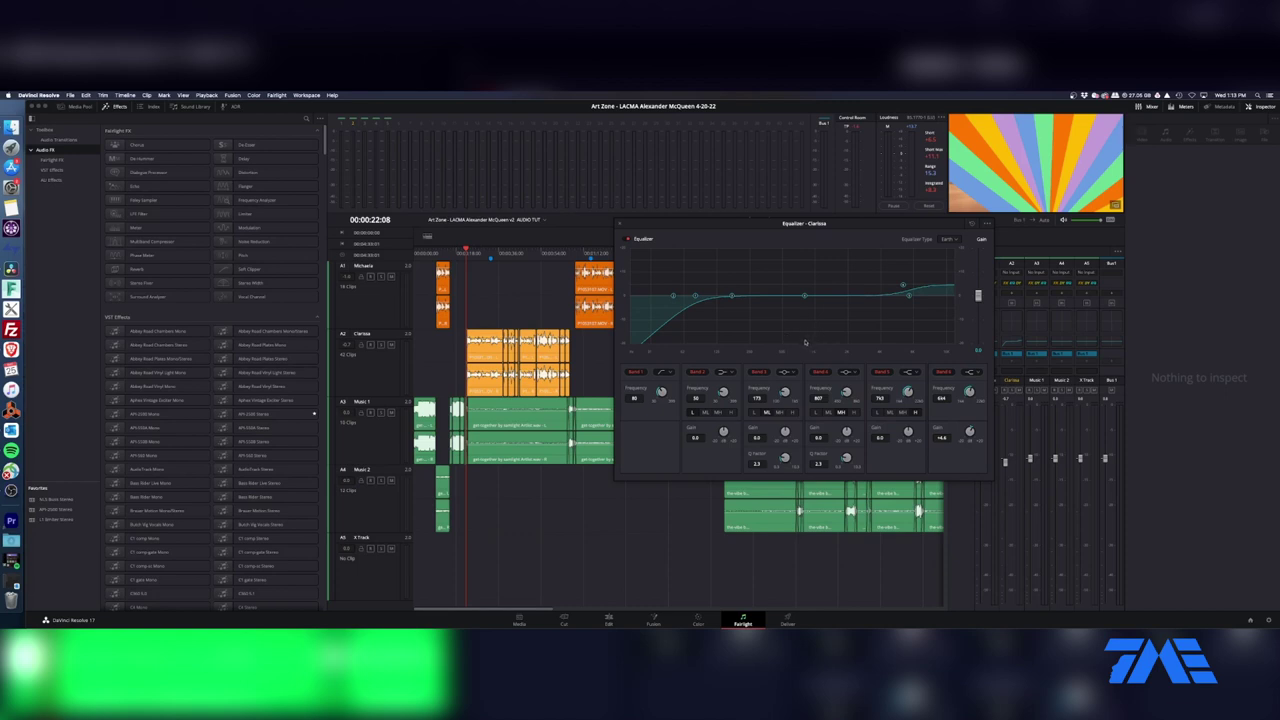
- While playing the dialogue, raise band 6 to about +6.1 dB and make band 5 a bell boosted about 5.7 dB
key(space)
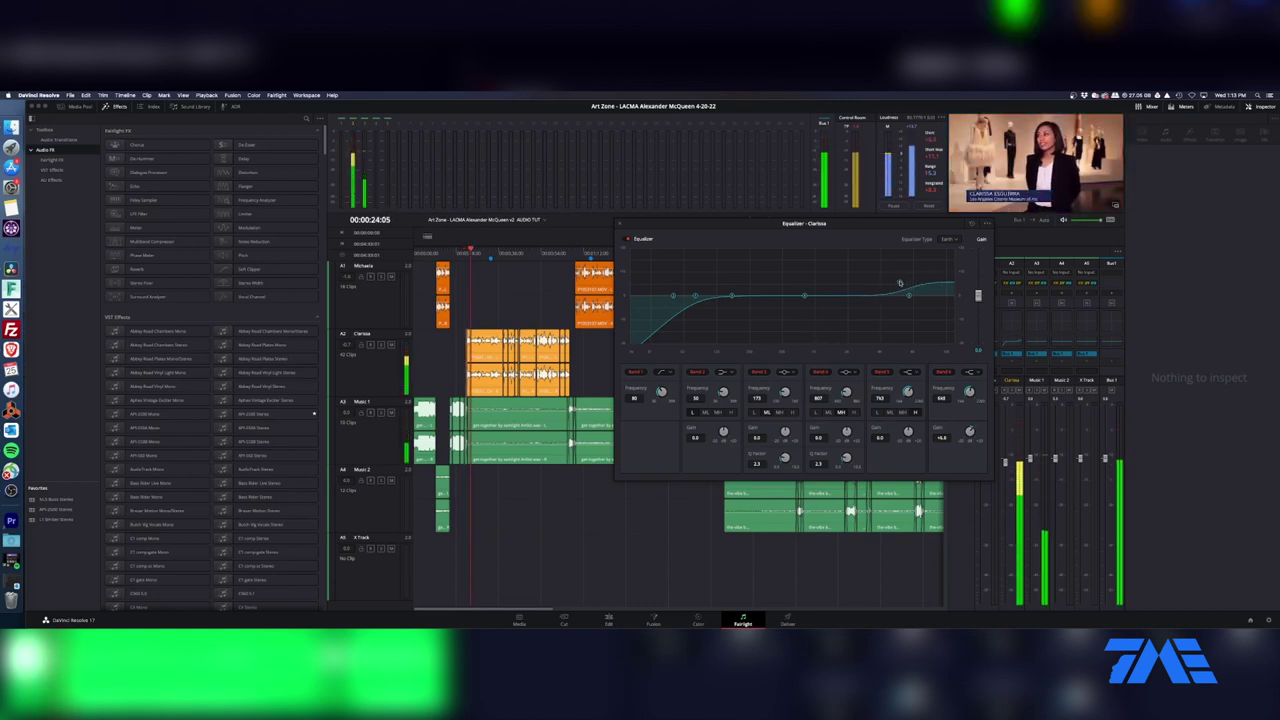
mouse_move(900, 283)
mouse_down()
mouse_move(904, 296)
mouse_move(879, 290)
mouse_up()
click(912, 372)
click(920, 394)
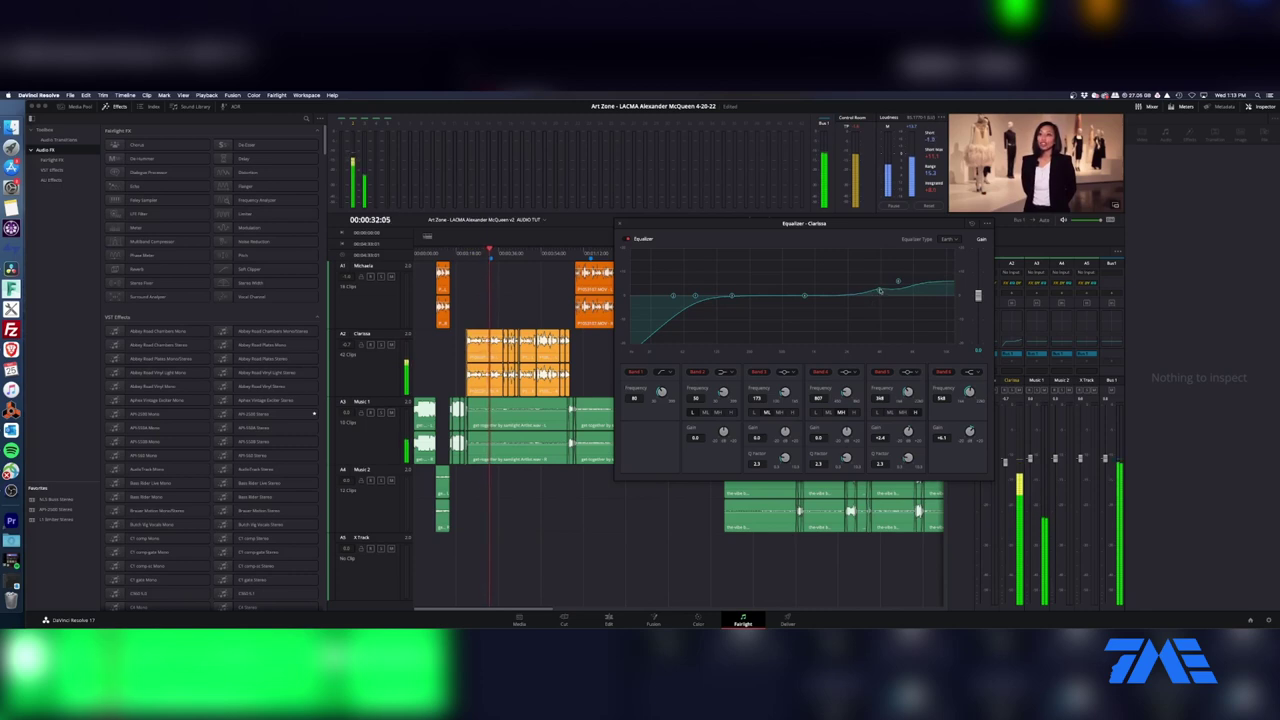
mouse_move(880, 291)
mouse_down()
mouse_move(877, 260)
mouse_move(851, 262)
mouse_move(878, 261)
mouse_move(880, 287)
mouse_up()
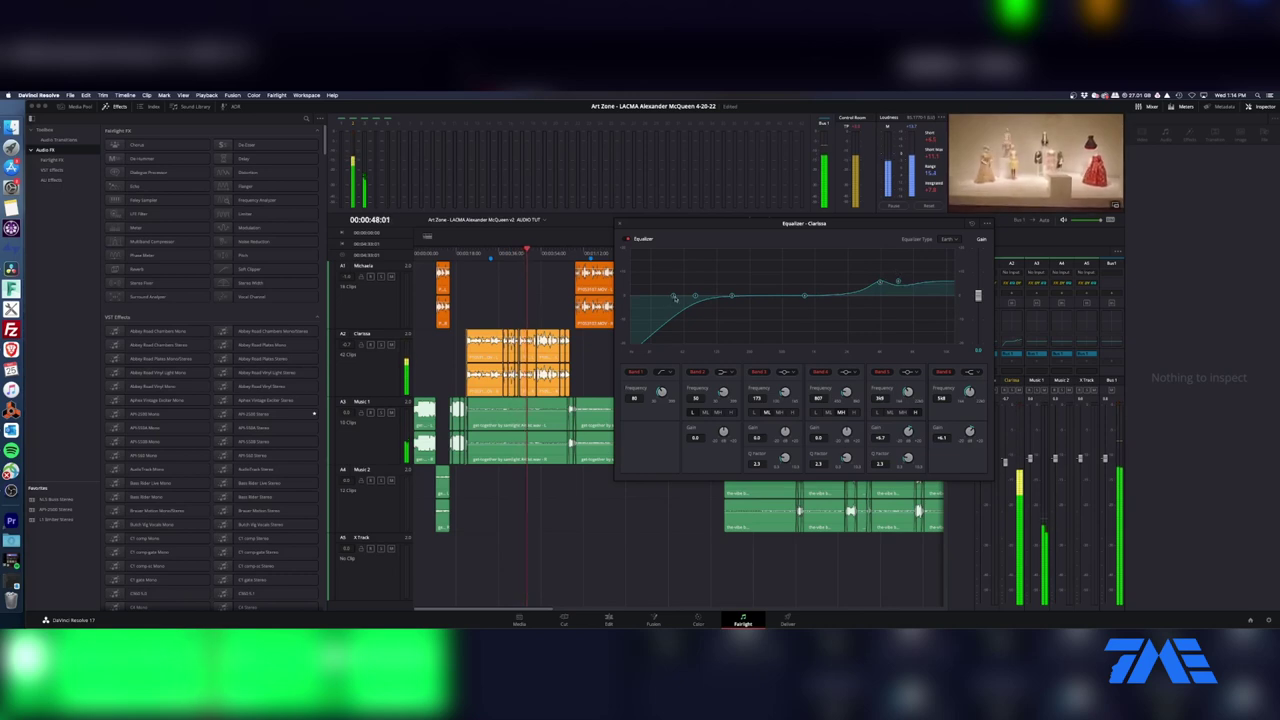
- Boost equalizer band 2 about 5 dB near 160 Hz and cut band 3 about 2.7 dB near 485 Hz while the dialogue plays
drag(675, 298, 711, 283)
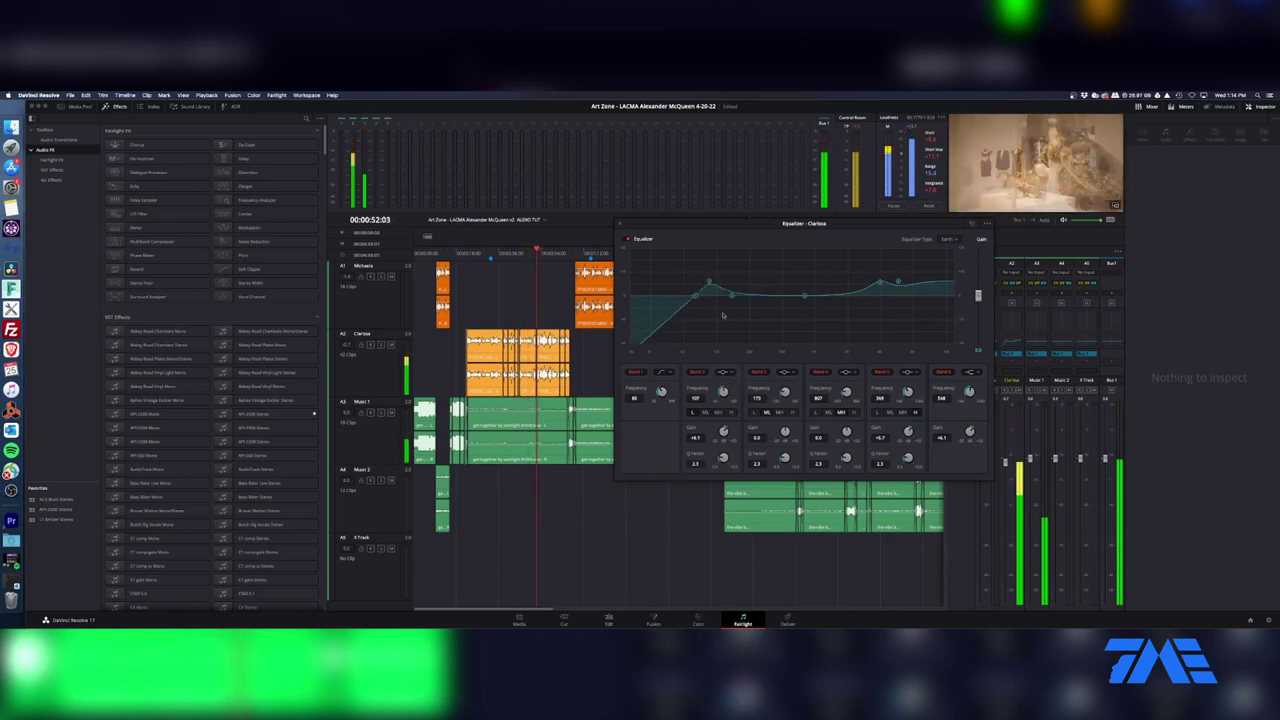
mouse_move(708, 284)
mouse_down()
mouse_move(743, 270)
mouse_move(730, 289)
mouse_up()
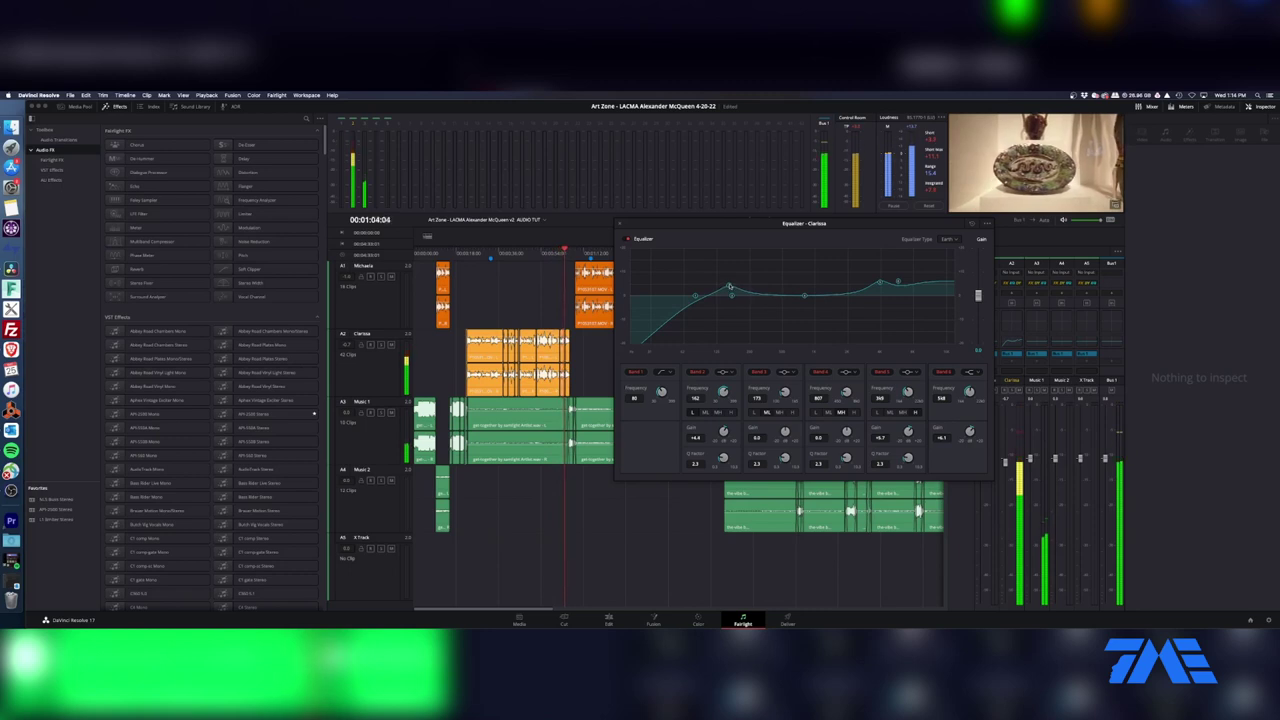
drag(730, 287, 771, 293)
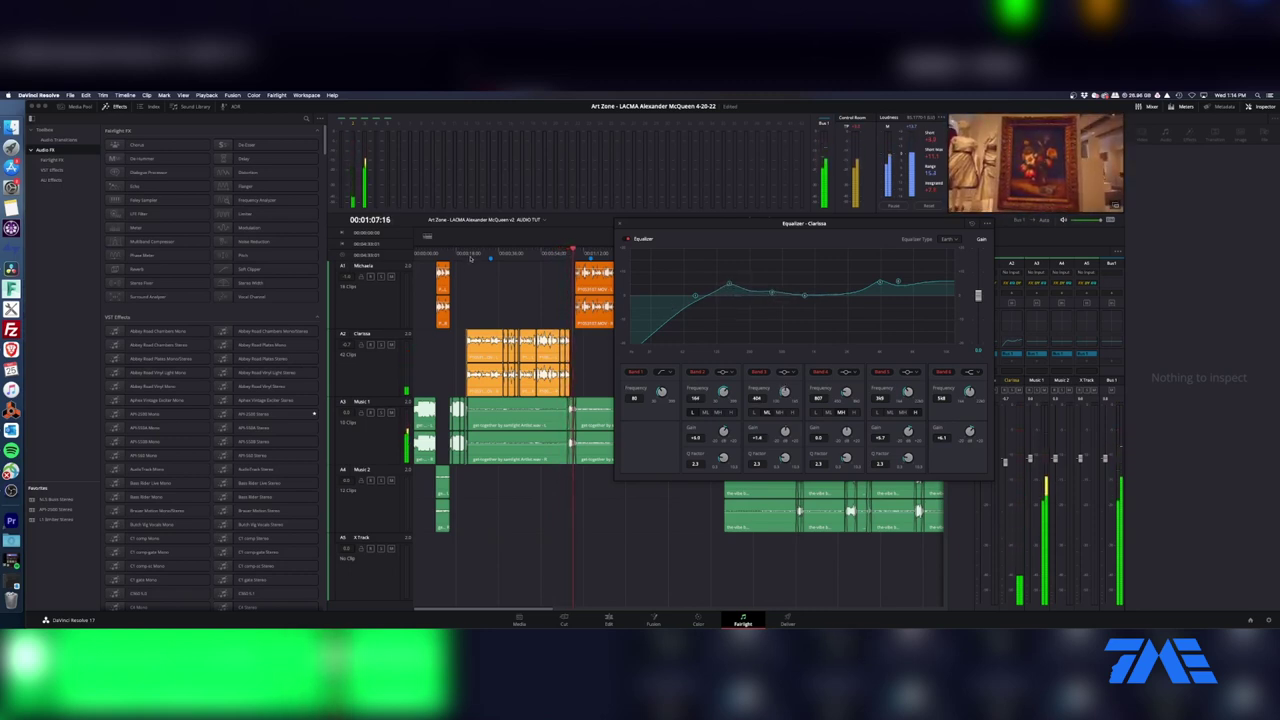
click(466, 256)
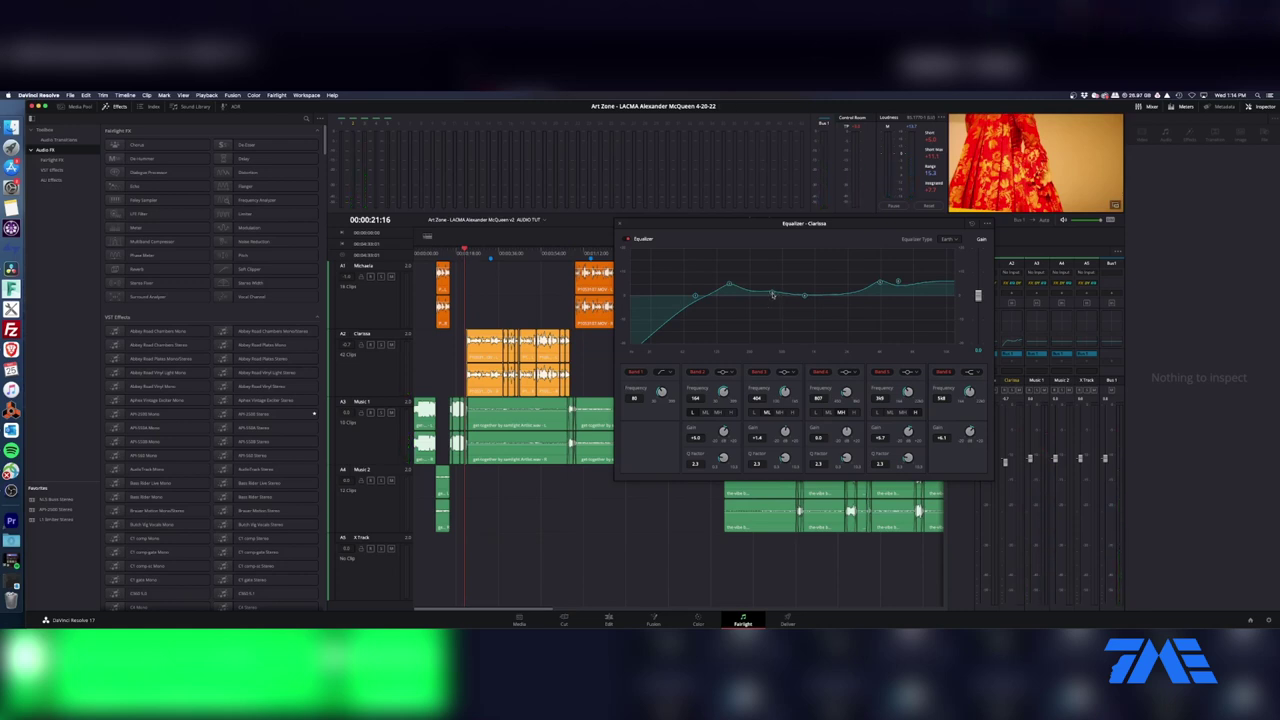
key(space)
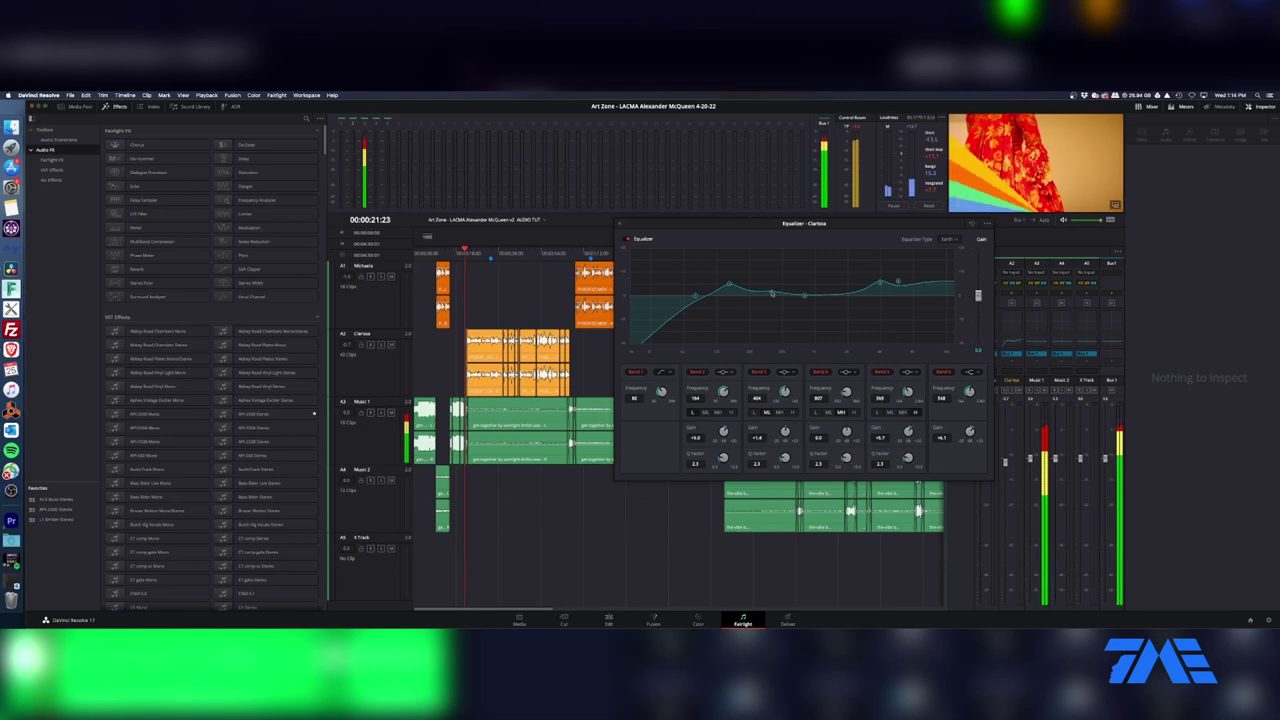
mouse_move(772, 294)
mouse_down()
mouse_move(784, 275)
mouse_move(853, 271)
mouse_move(779, 277)
mouse_move(781, 304)
mouse_up()
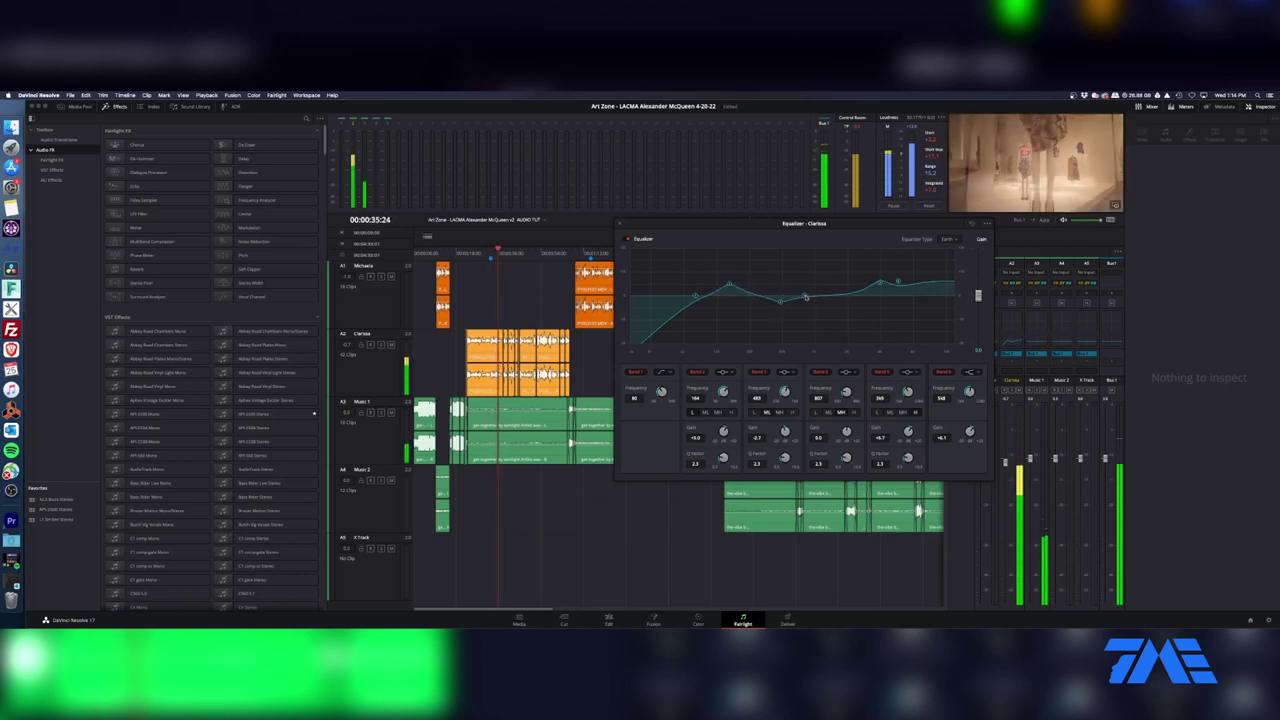
- Shape equalizer band 4 into a narrow cut with a Q factor of 10.2, stop playback, and close the A2 equalizer
drag(804, 297, 854, 305)
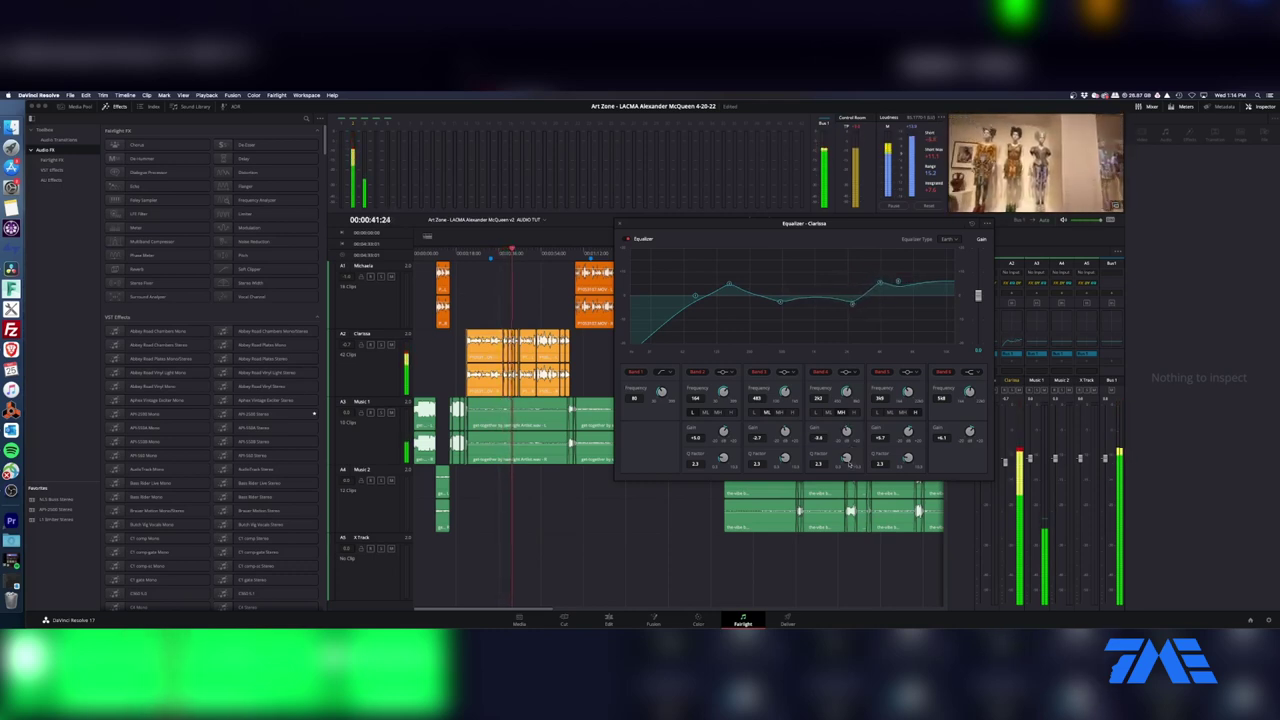
drag(847, 457, 837, 460)
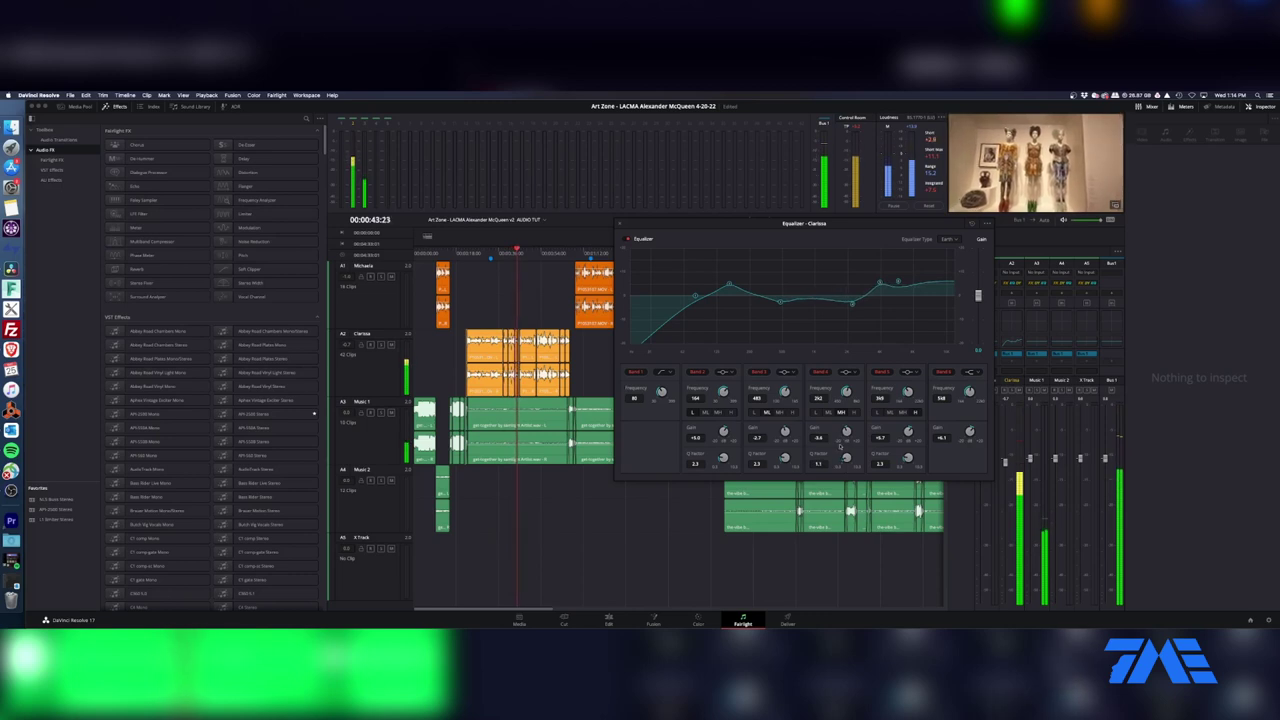
drag(825, 355, 951, 477)
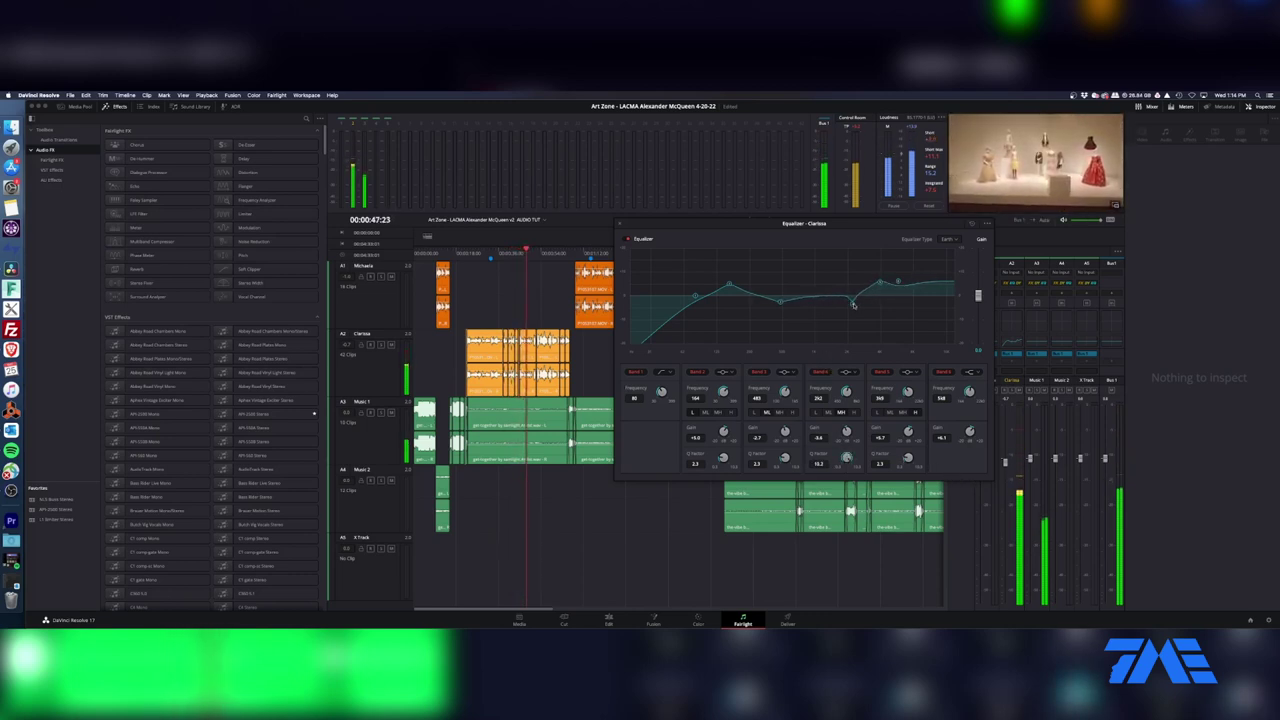
mouse_move(852, 302)
mouse_down()
mouse_move(846, 286)
mouse_move(852, 307)
mouse_up()
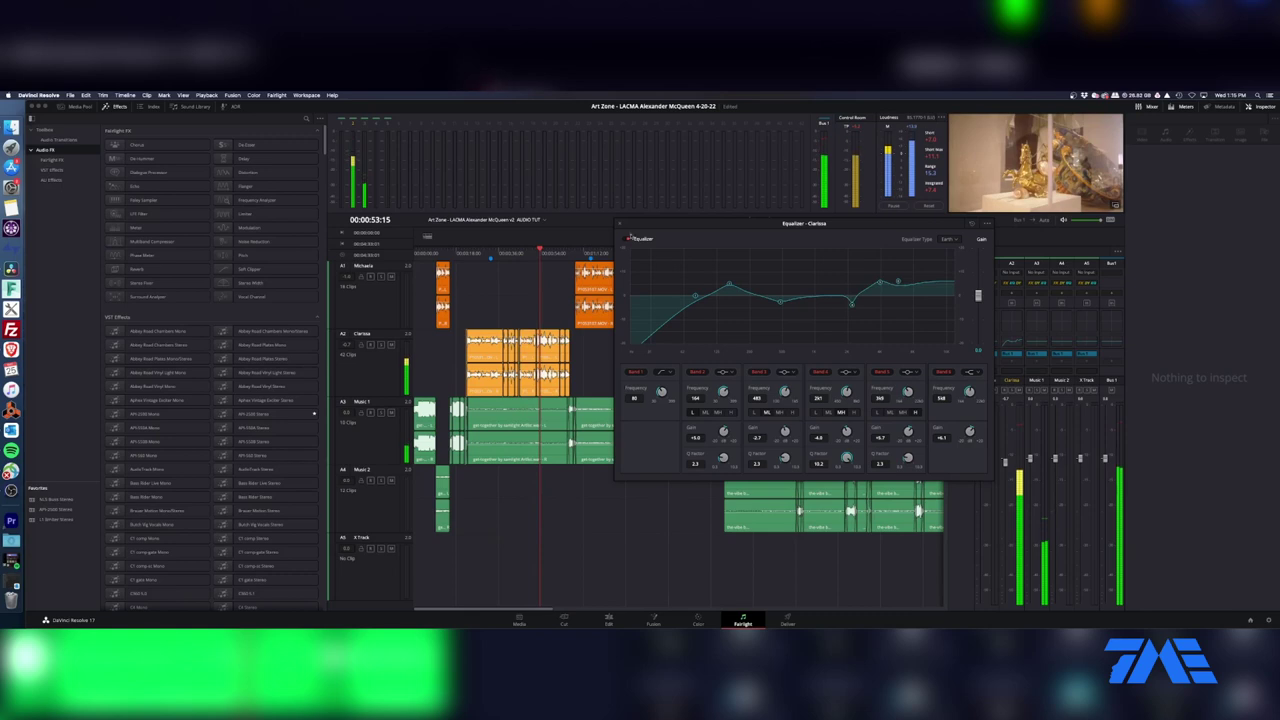
key(space)
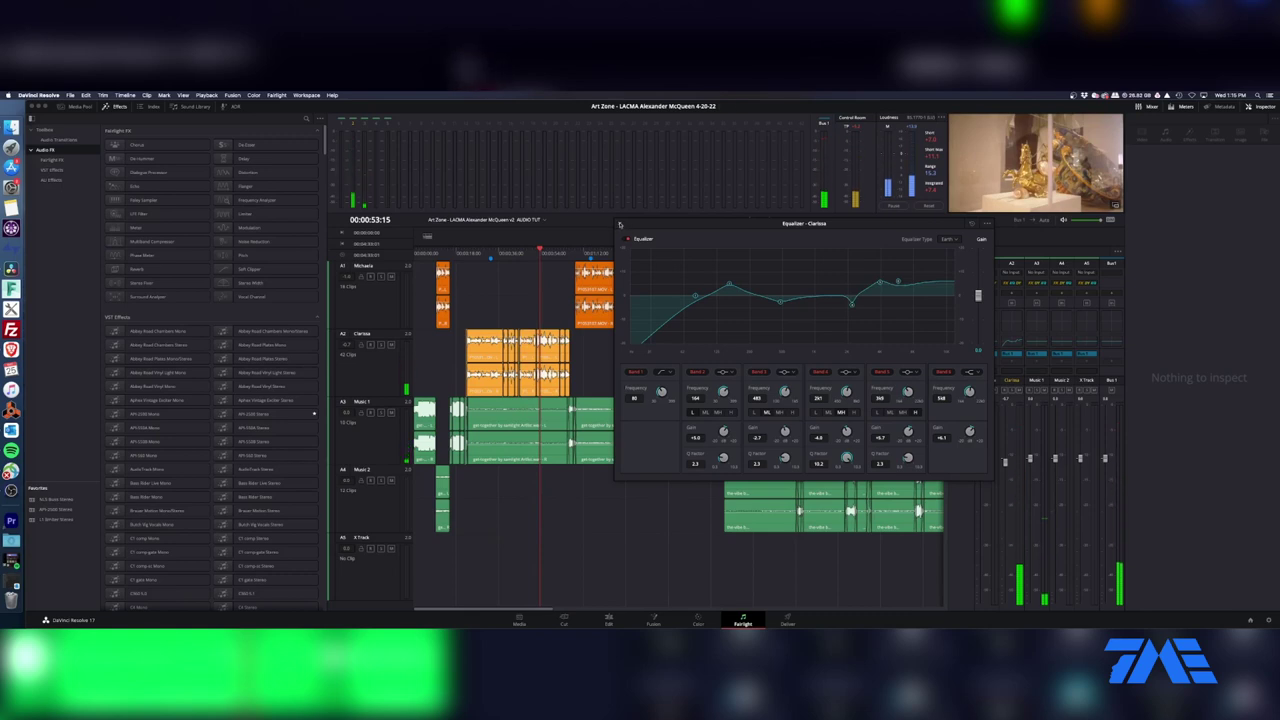
click(620, 225)
- Open the dynamics of track A2 and enable its compressor with a 0.70 ms attack and a longer release
click(466, 253)
key(space)
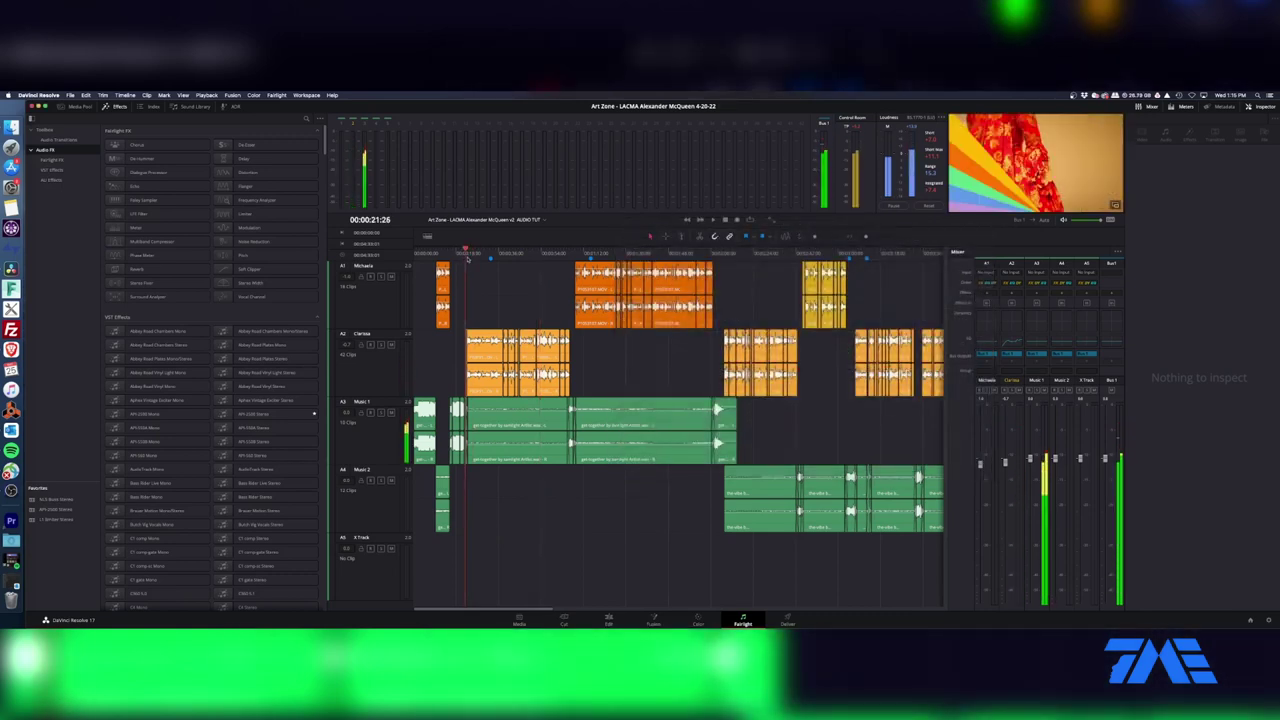
click(1012, 325)
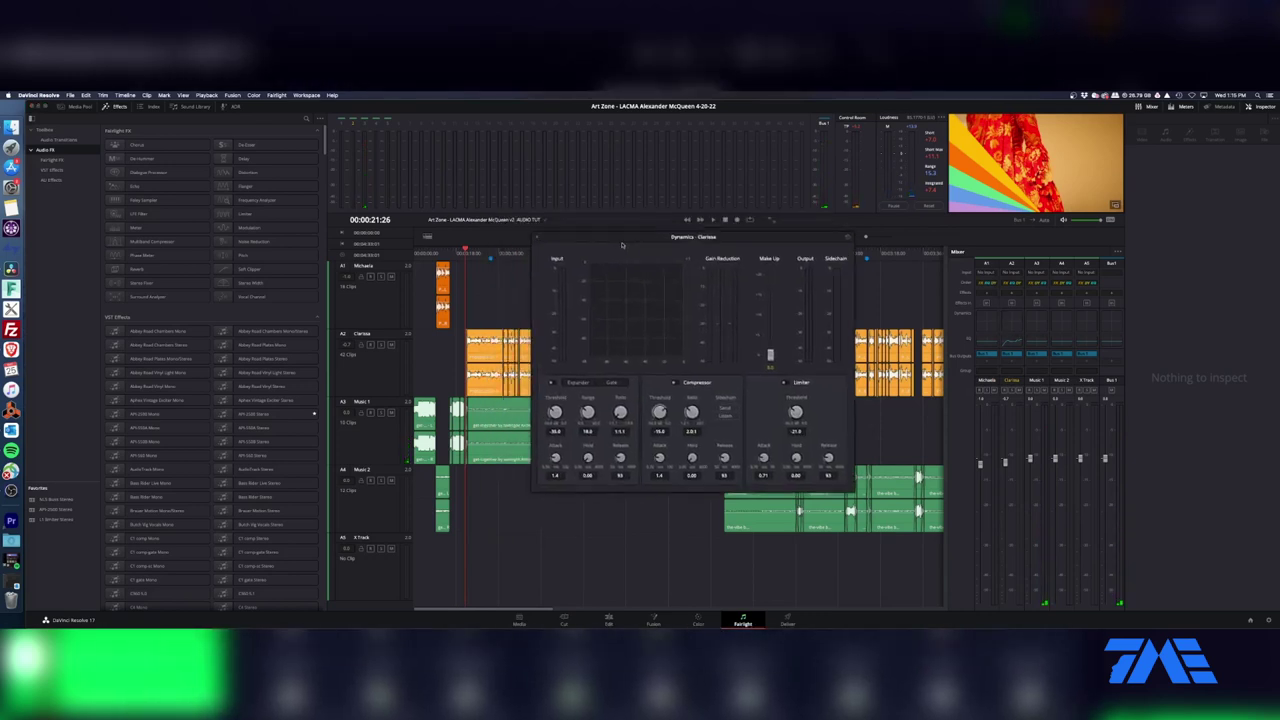
drag(621, 245, 734, 252)
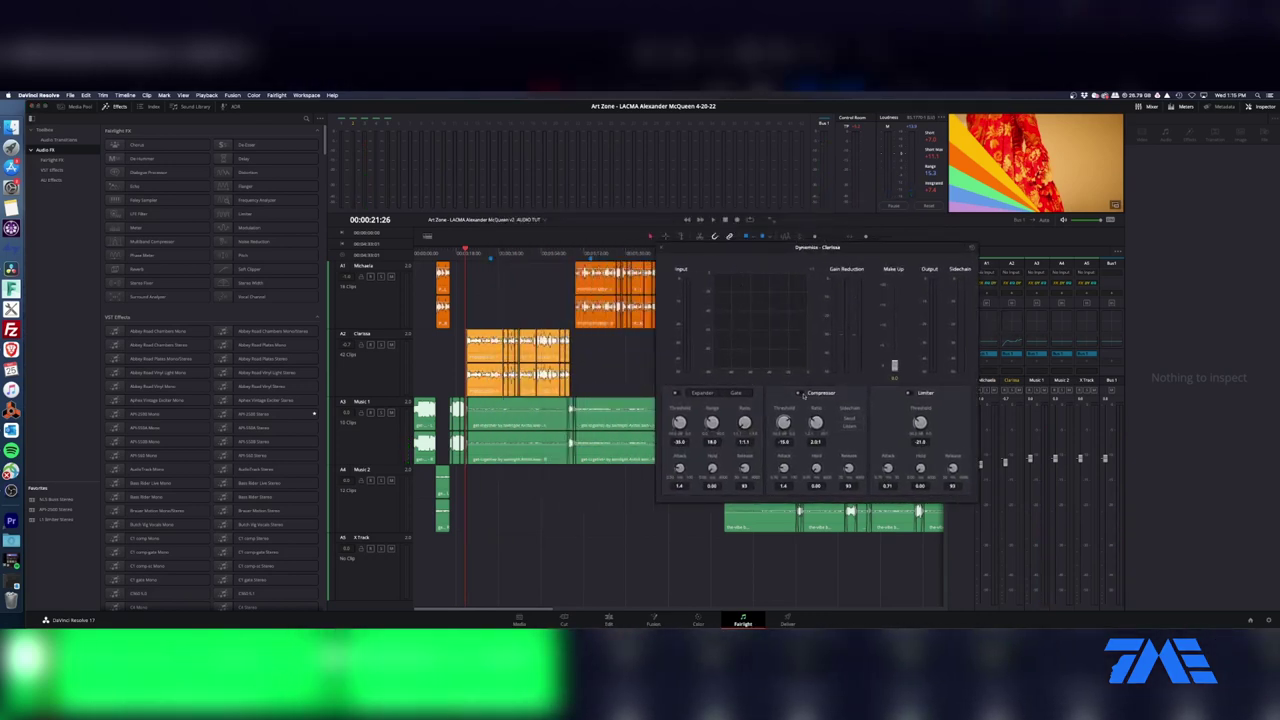
click(800, 393)
- Play the A2 dialogue while adjusting the compressor threshold, settling on -17.2 dB
key(space)
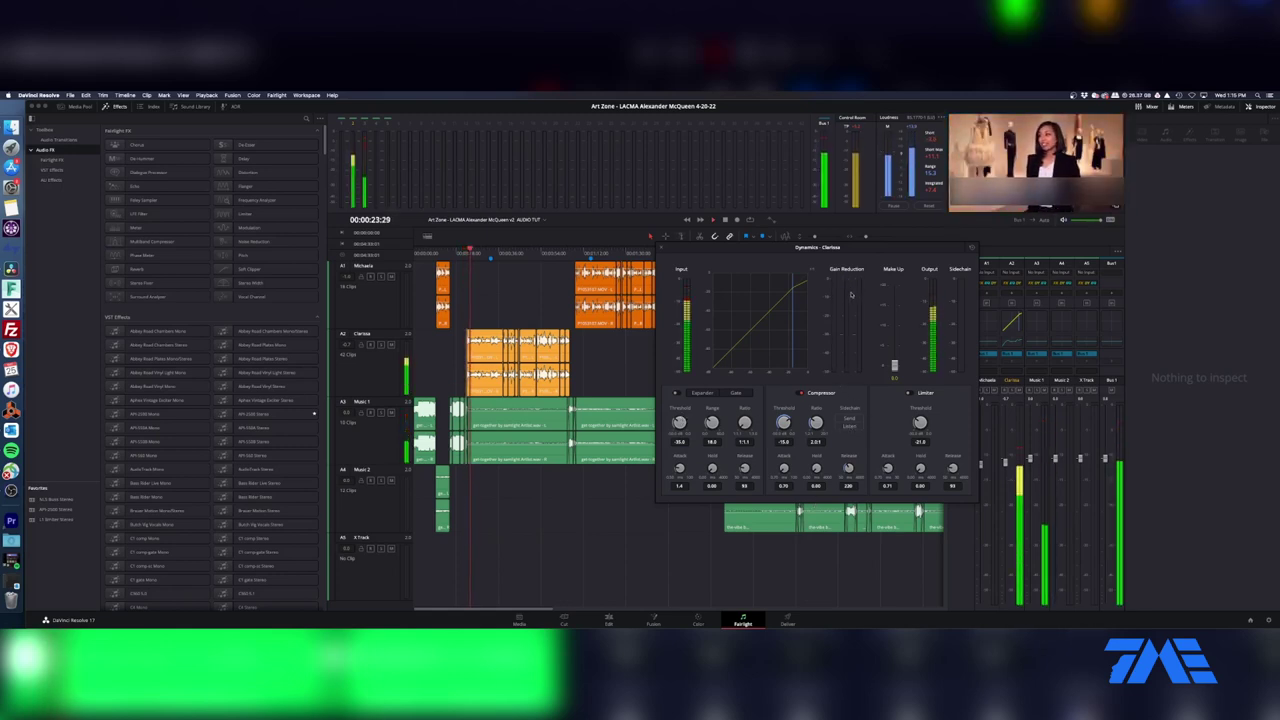
key(space)
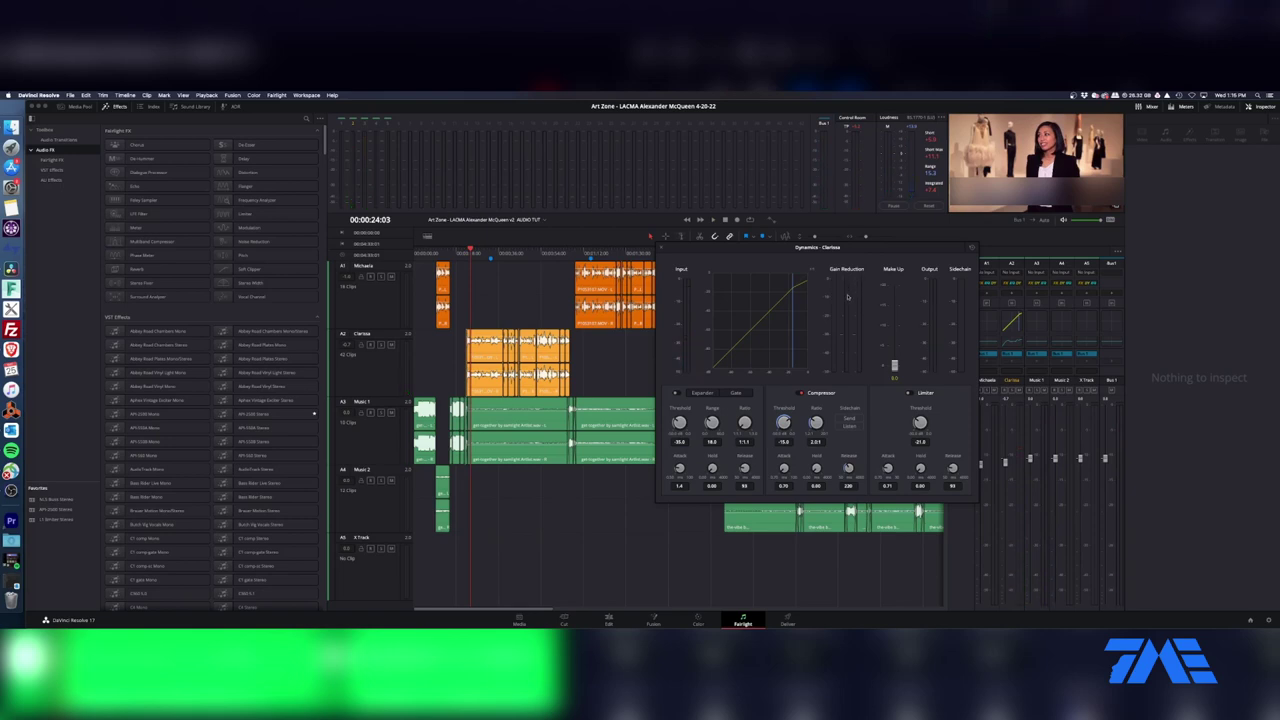
key(space)
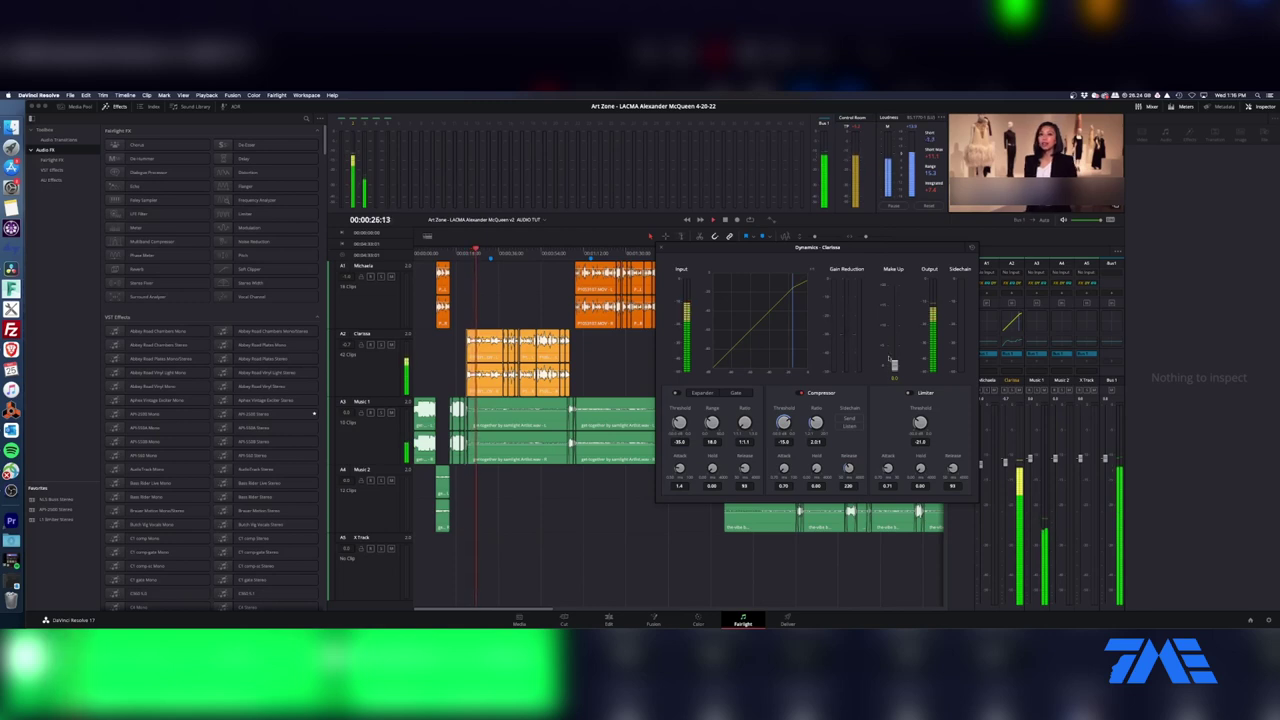
drag(785, 424, 703, 467)
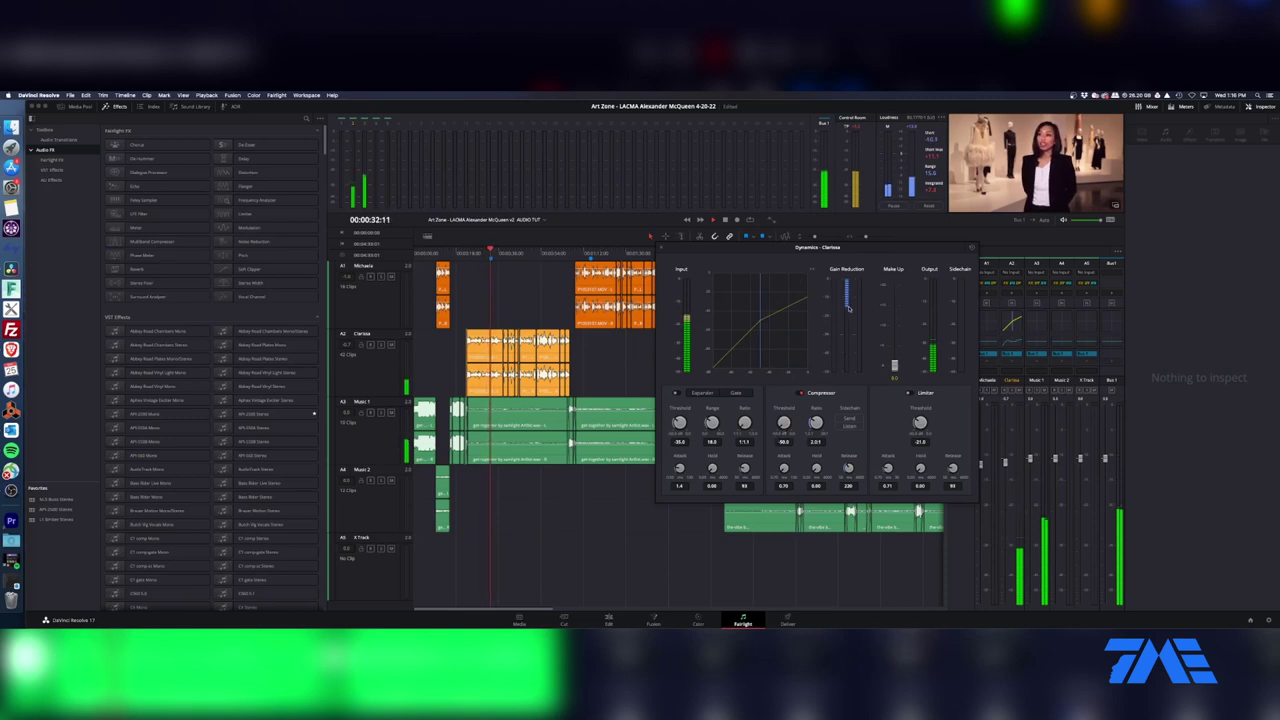
drag(784, 424, 793, 365)
drag(786, 426, 746, 432)
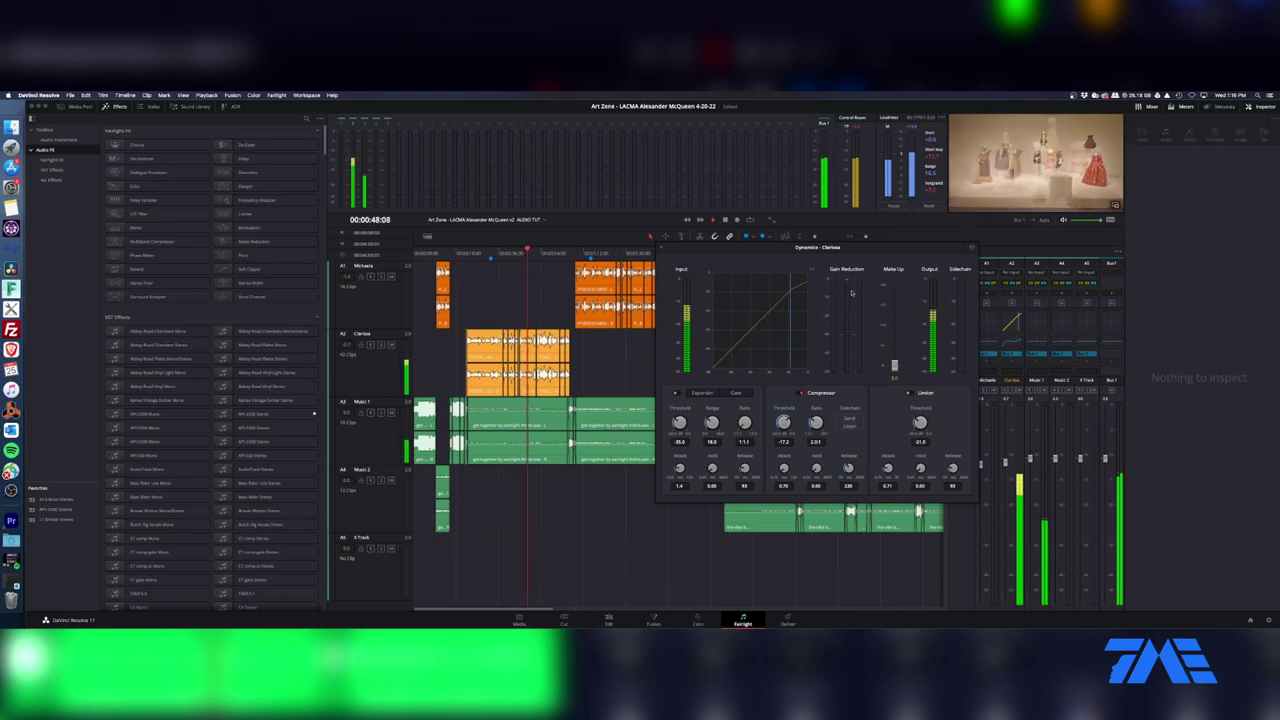
key(space)
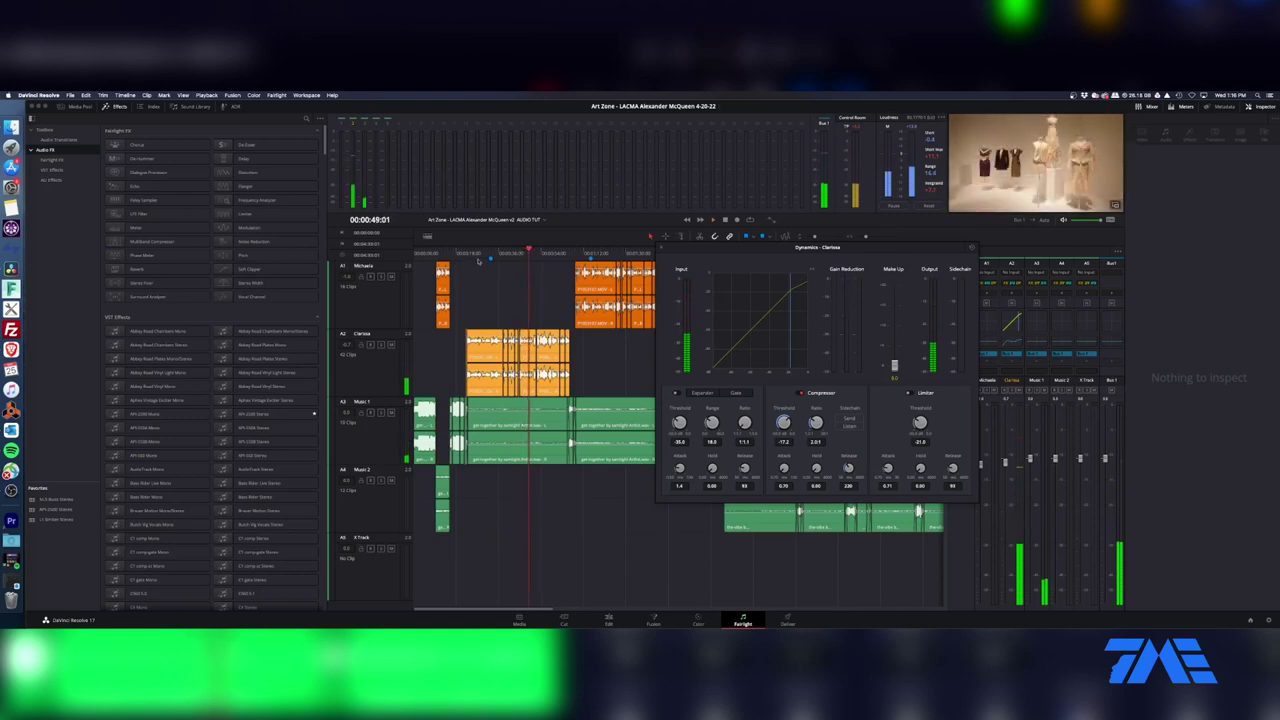
- Move the dynamics window clear of the mixer and replay the start of the A2 dialogue to check its compressed levels
click(473, 252)
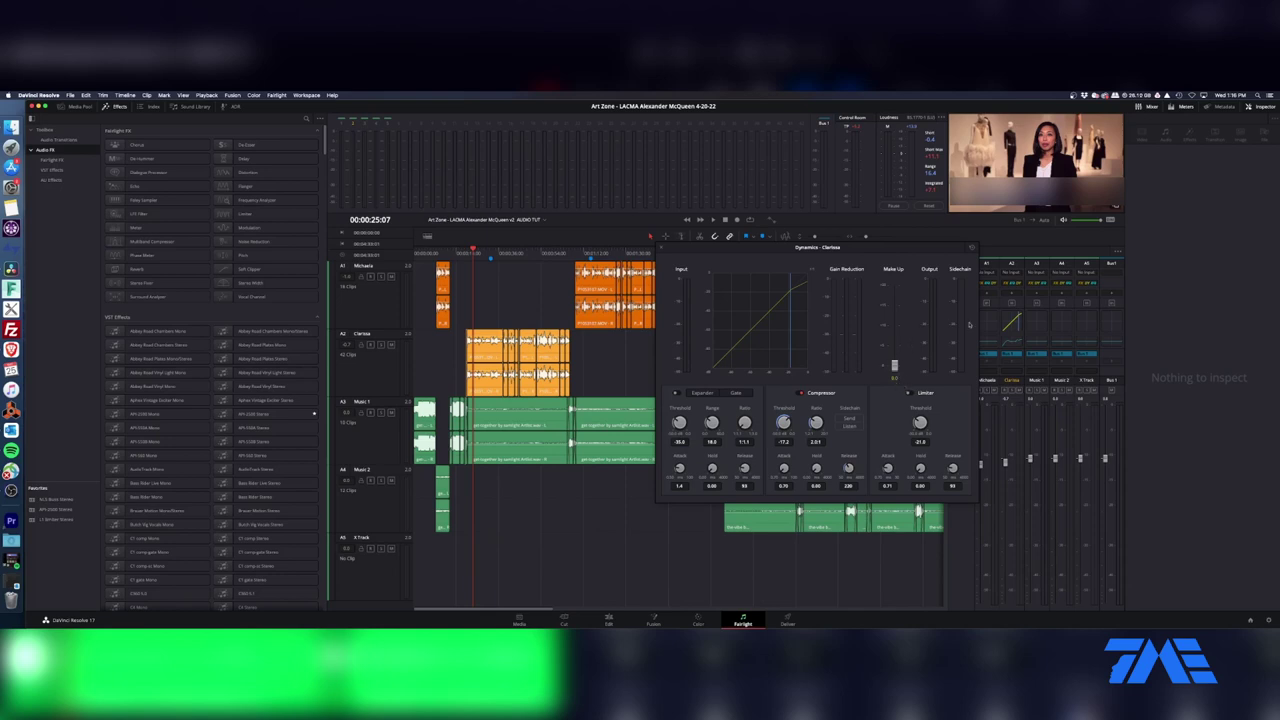
drag(781, 249, 686, 242)
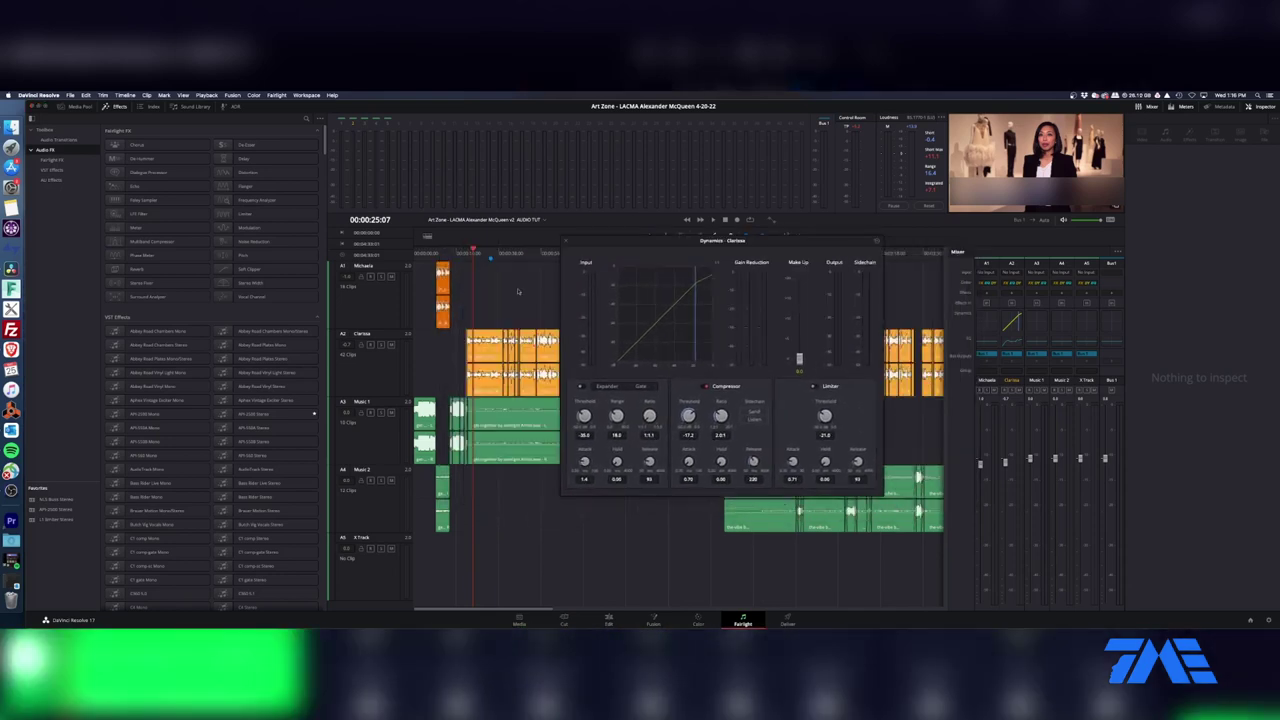
click(462, 255)
key(space)
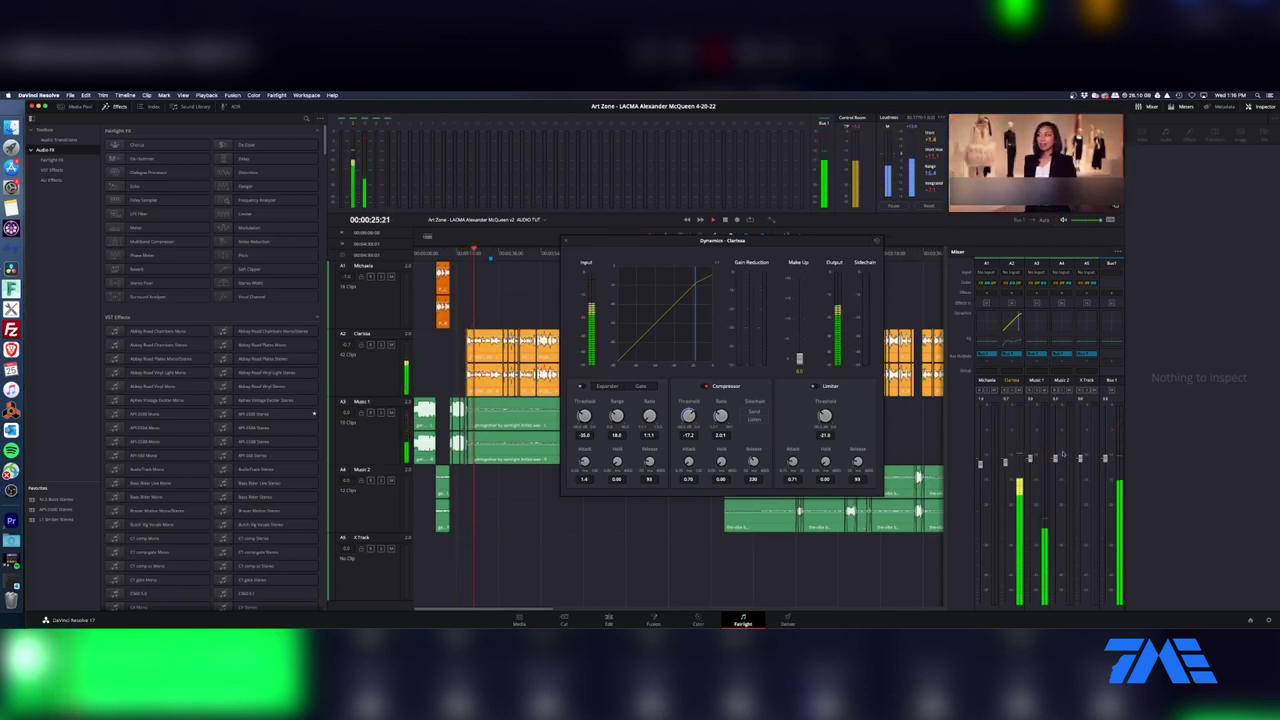
key(space)
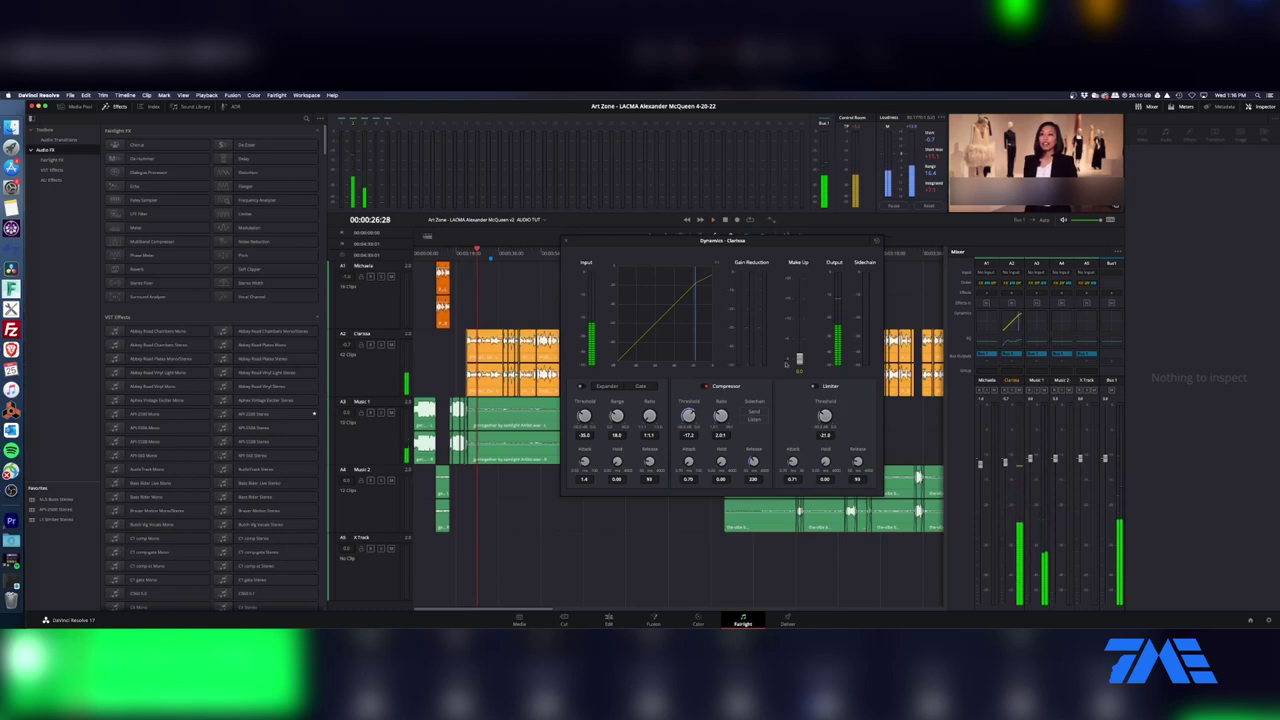
- Raise the compressor's make-up gain on track A2 to about 3 dB and play the dialogue to check the output level
drag(800, 361, 800, 347)
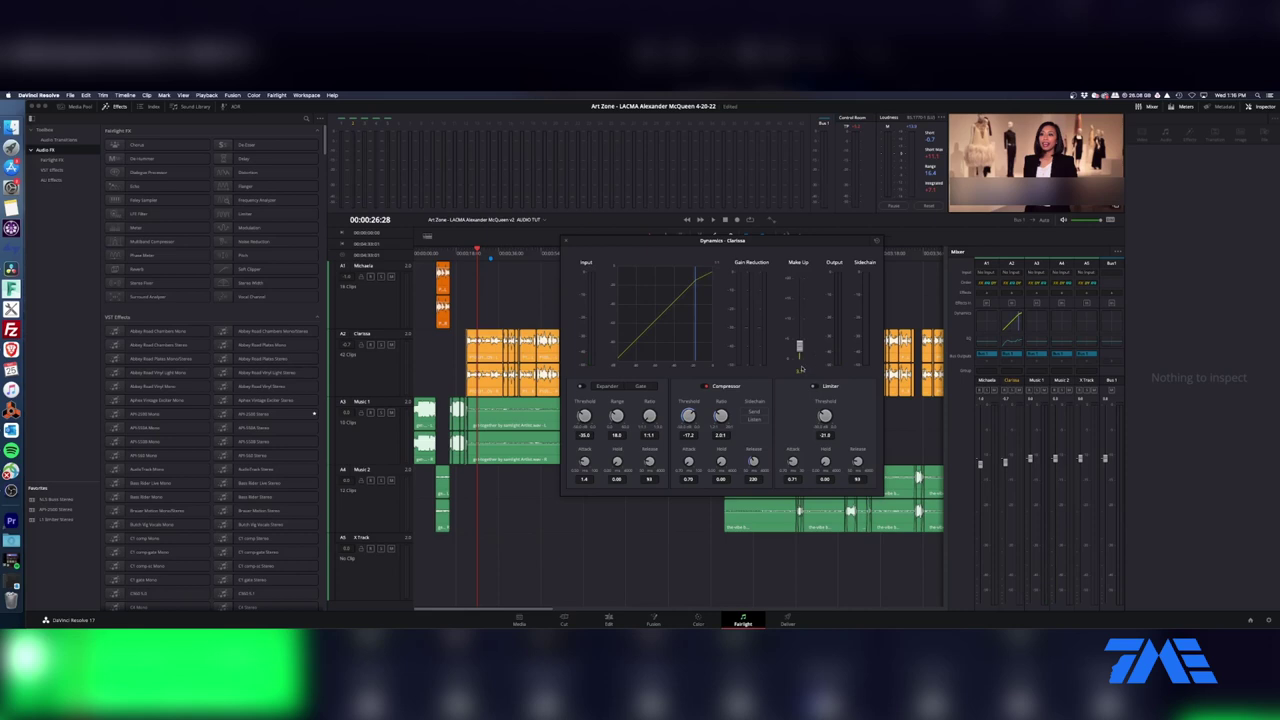
key(space)
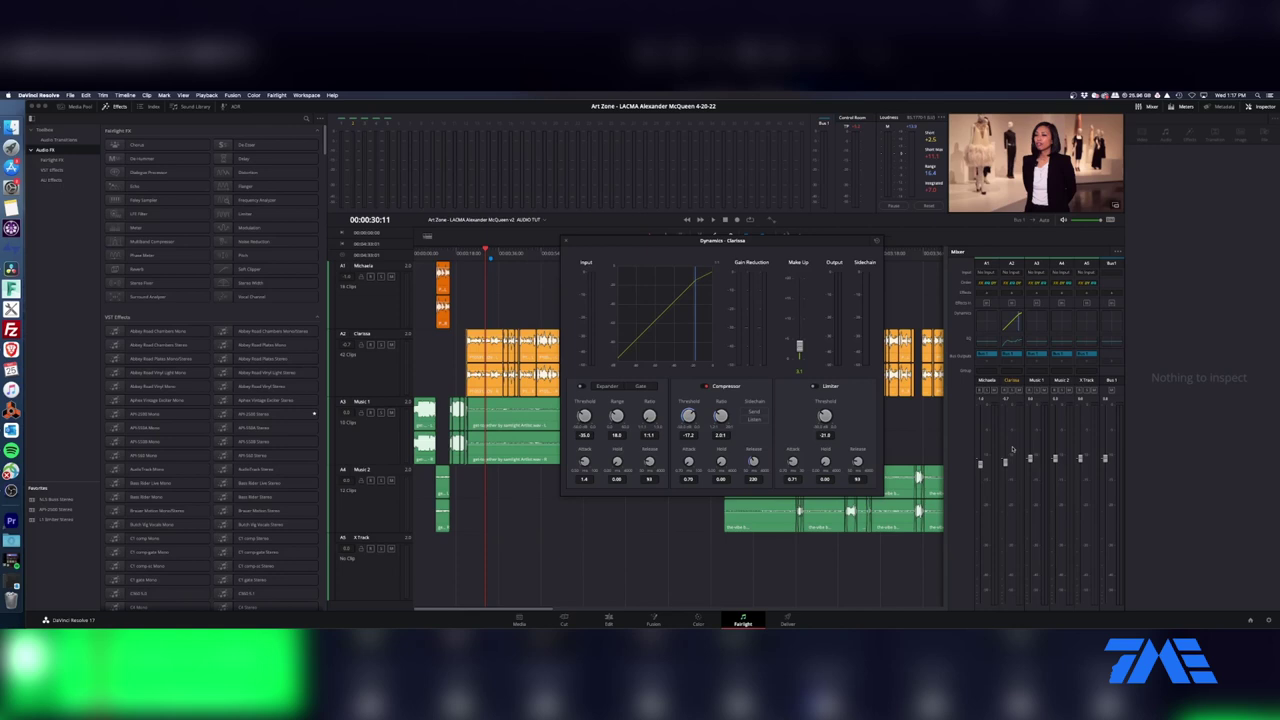
key(space)
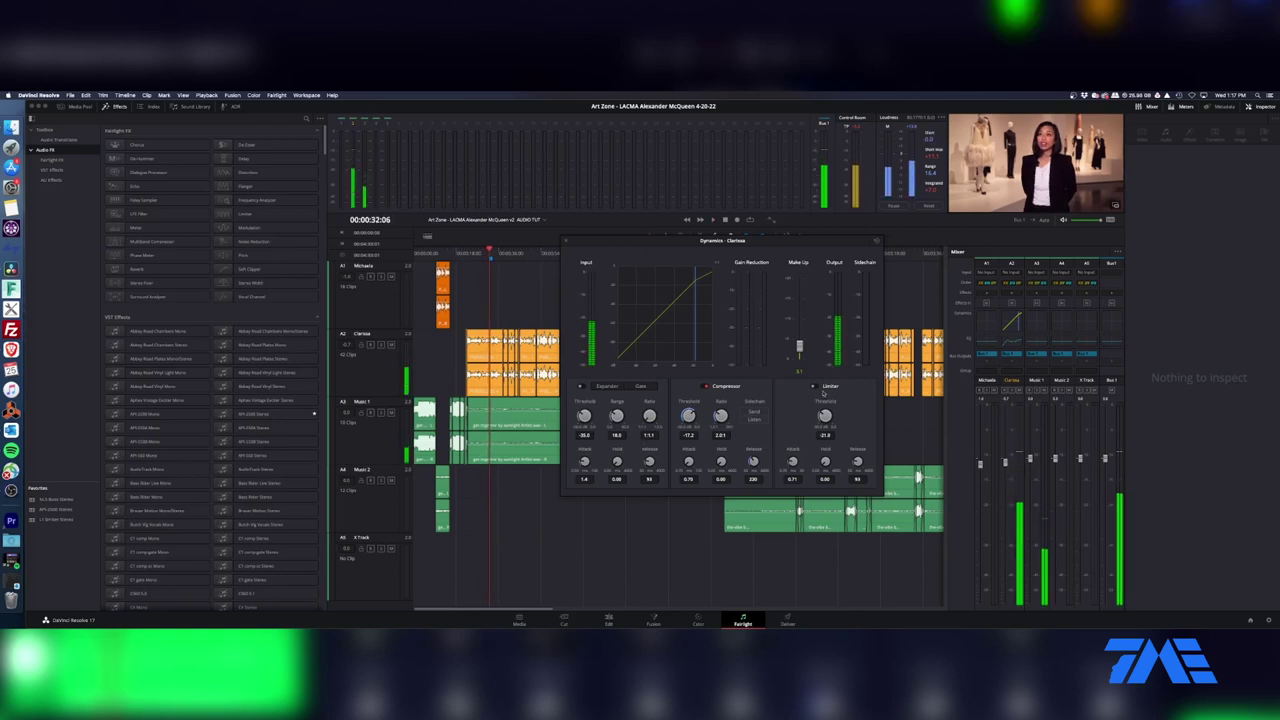
- Enable the limiter on track A2 and adjust its threshold to about -16 dB while the dialogue plays
click(814, 386)
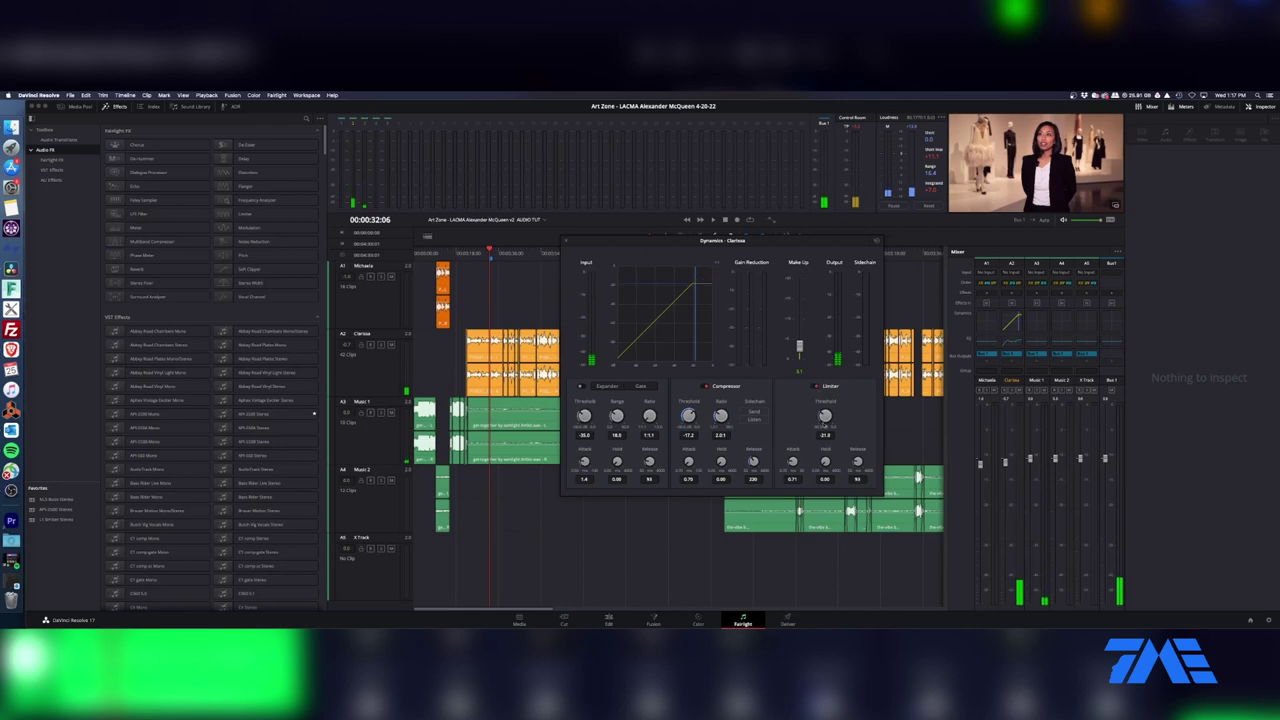
key(space)
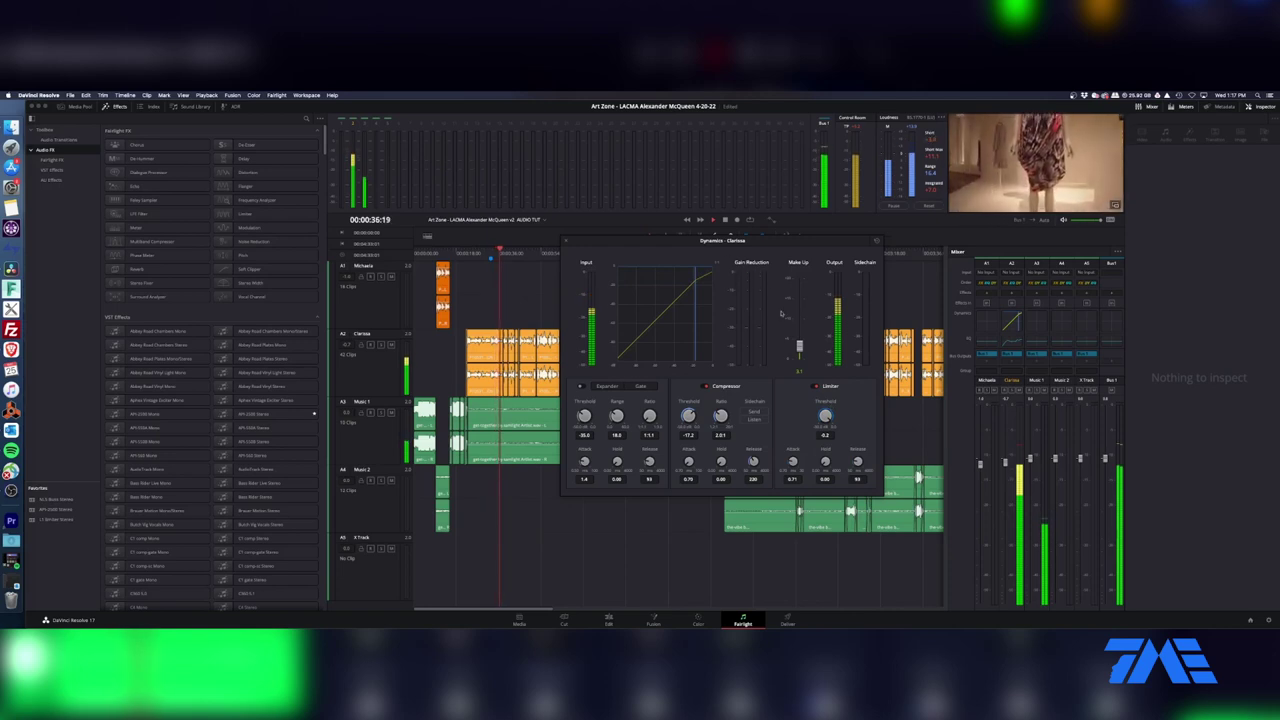
drag(826, 418, 794, 430)
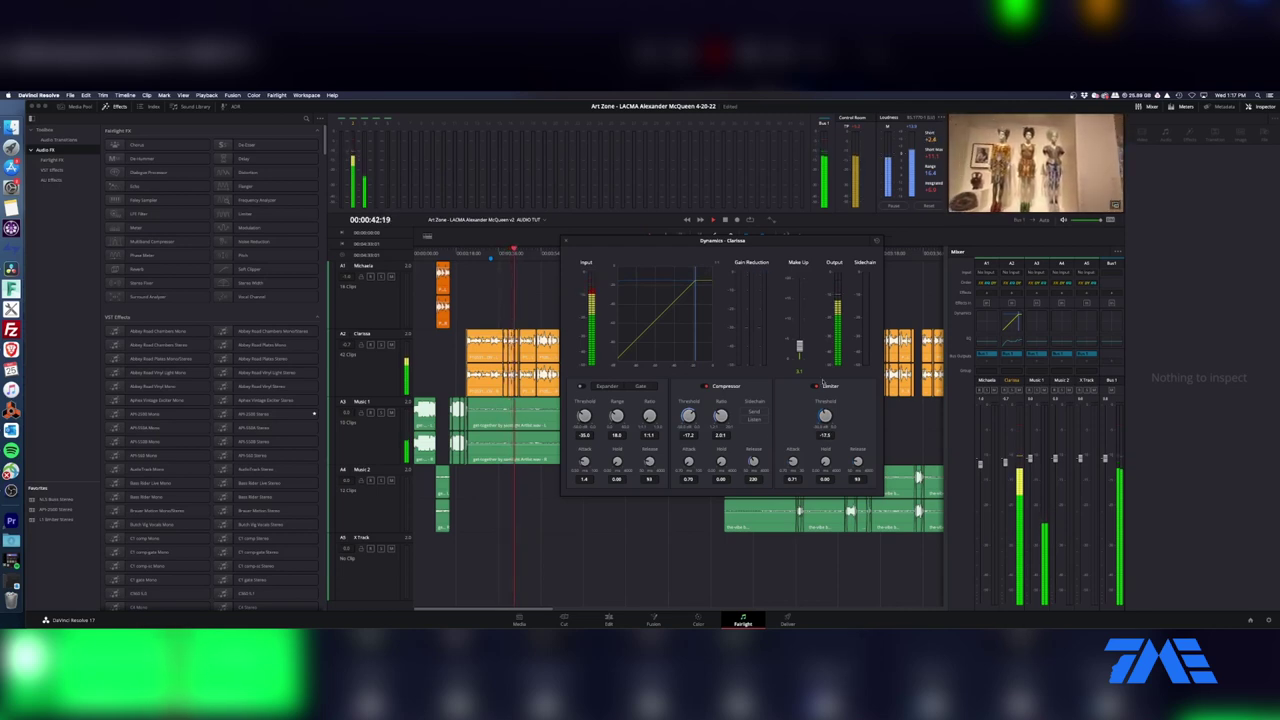
drag(827, 418, 830, 415)
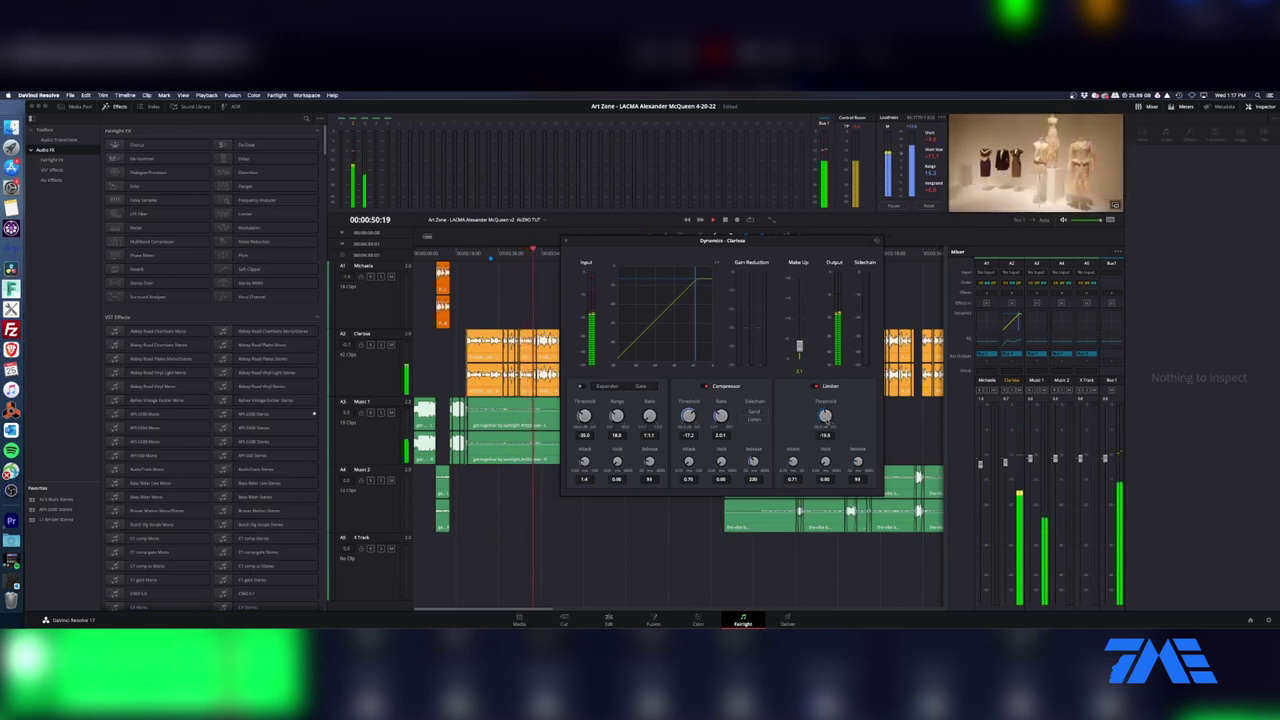
- Set the A2 limiter's attack to 0.70 ms, lengthen its release, and close the dynamics window
drag(793, 463, 793, 467)
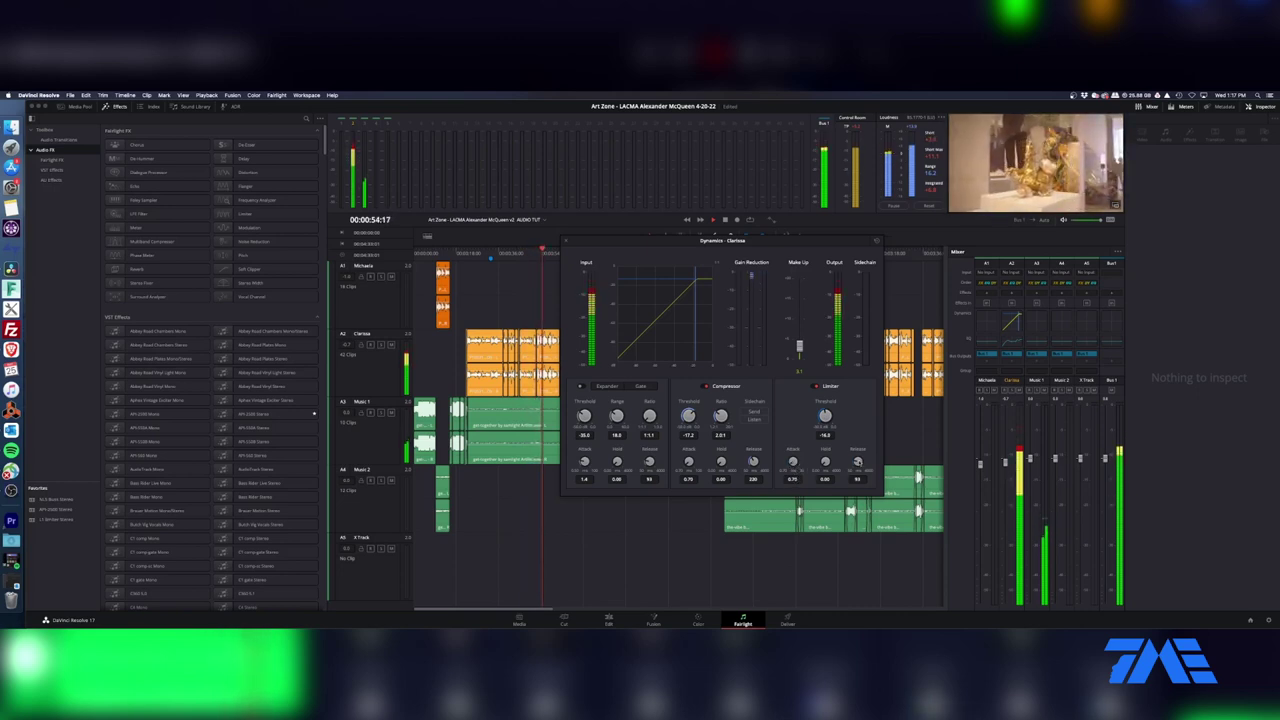
drag(858, 462, 884, 465)
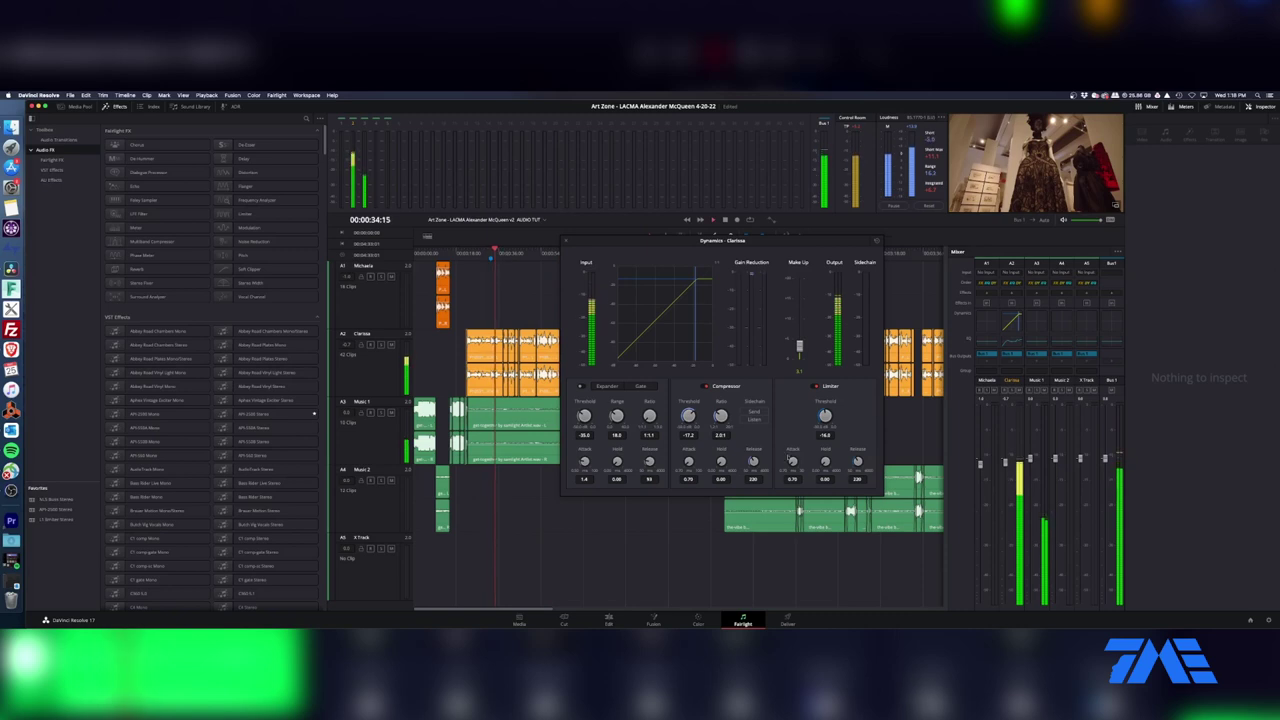
click(568, 243)
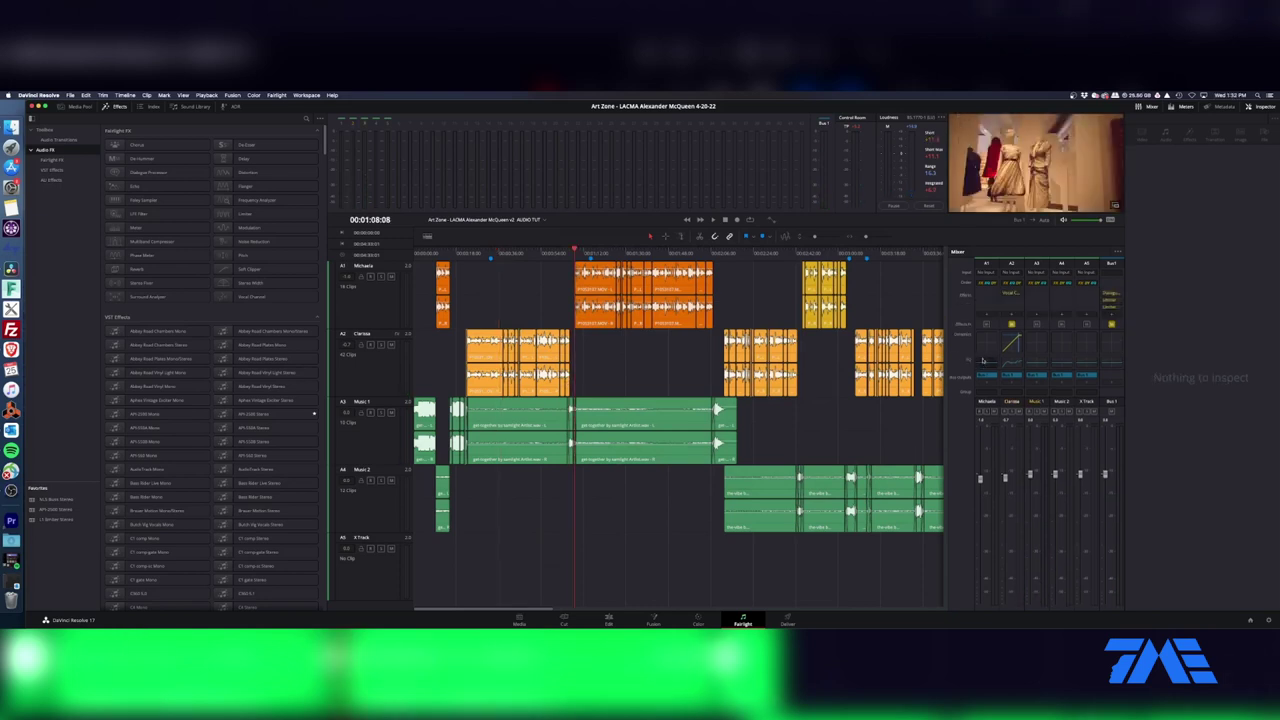
- Open the equalizer of track A1, enable bands 1 and 6, and make band 6 a high shelf
double_click(990, 367)
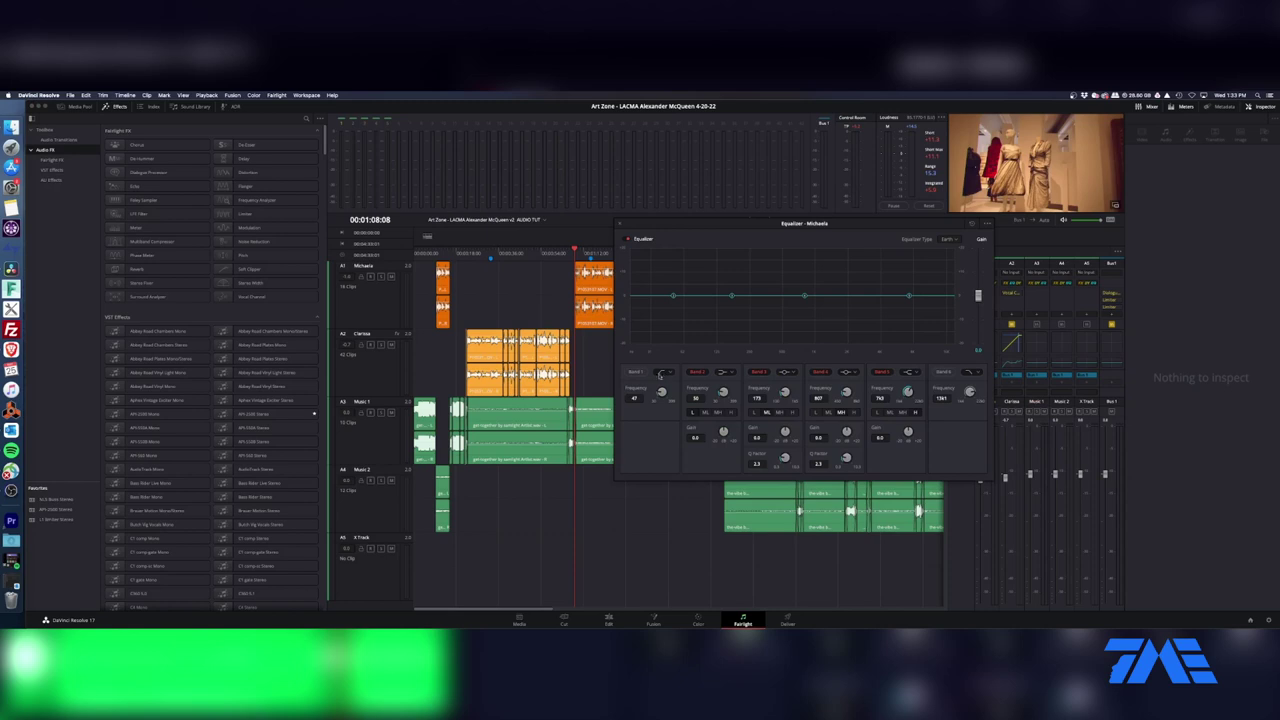
click(635, 372)
click(944, 373)
click(969, 372)
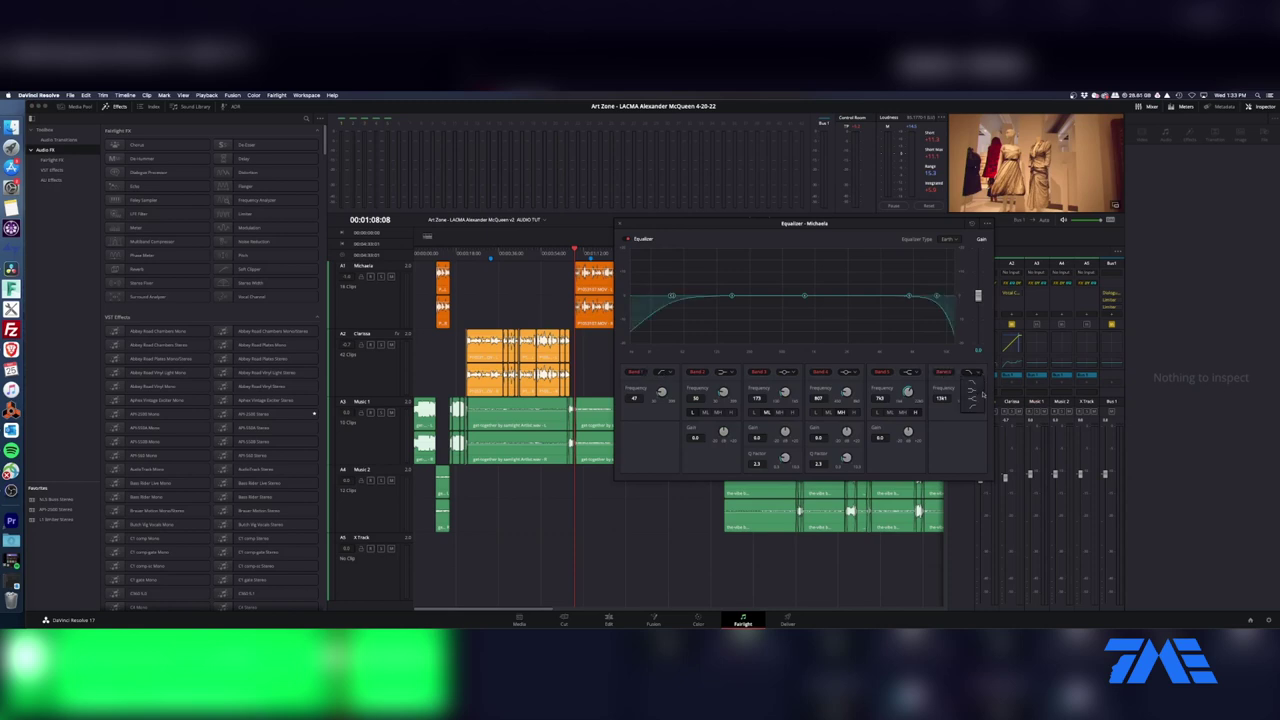
click(972, 392)
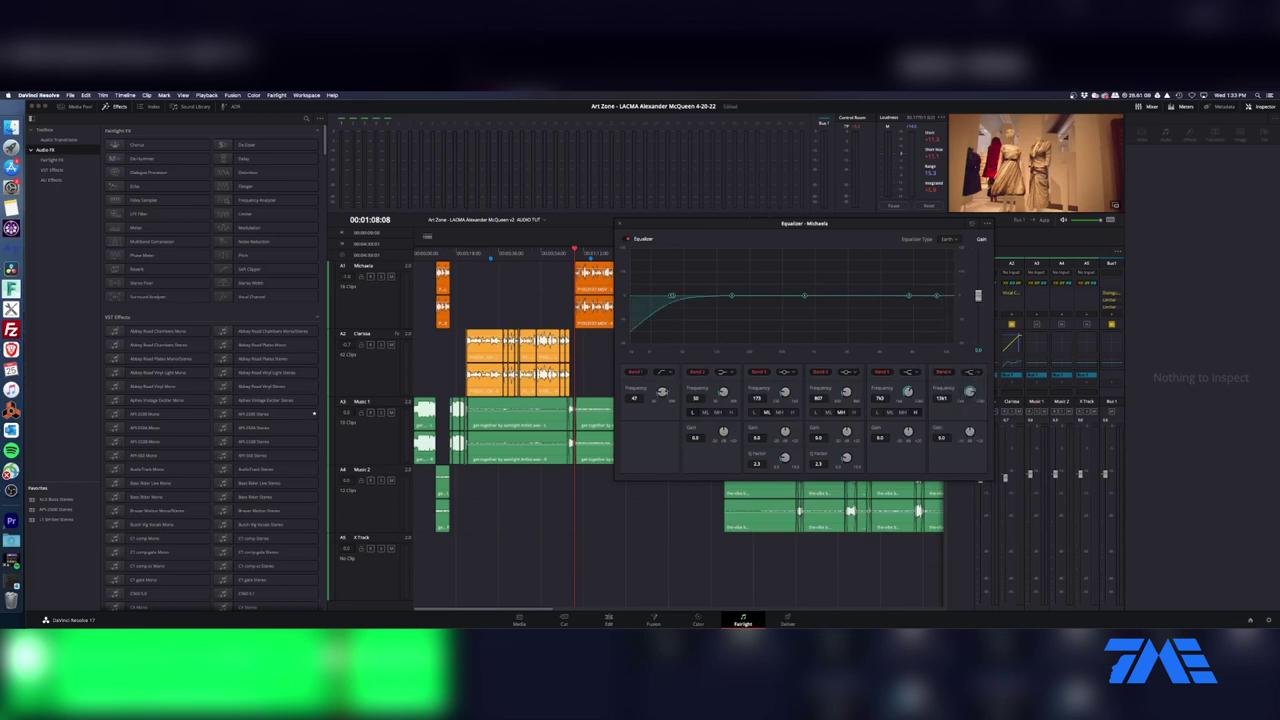
- Raise the A1 low-cut frequency to 81 Hz and switch equalizer bands 5 and 2 to bell filters
drag(662, 392, 682, 392)
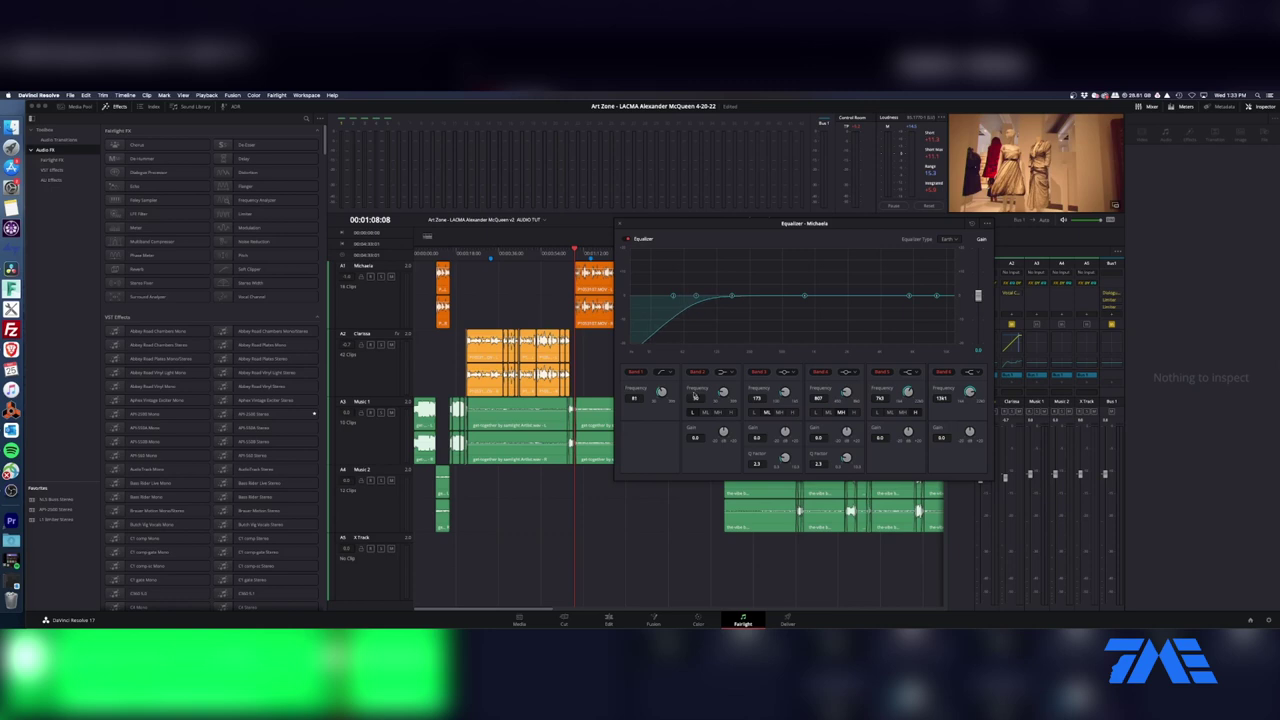
click(912, 373)
click(912, 396)
click(734, 374)
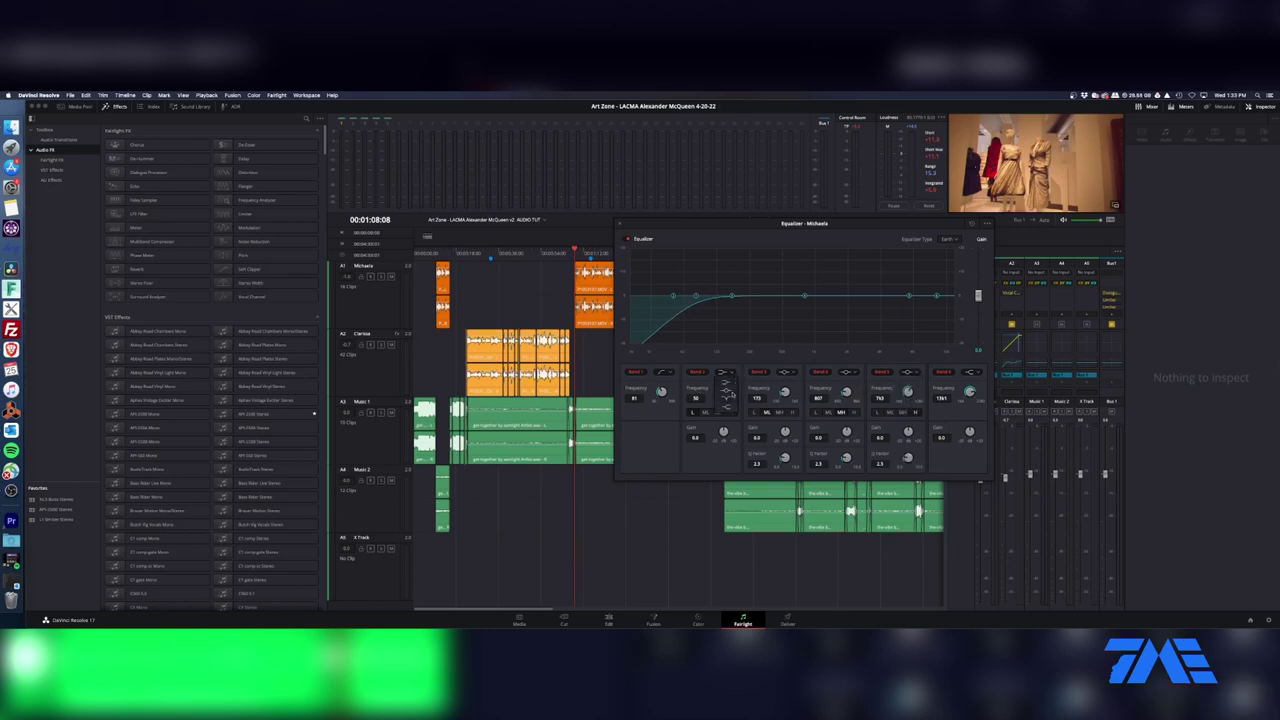
click(733, 396)
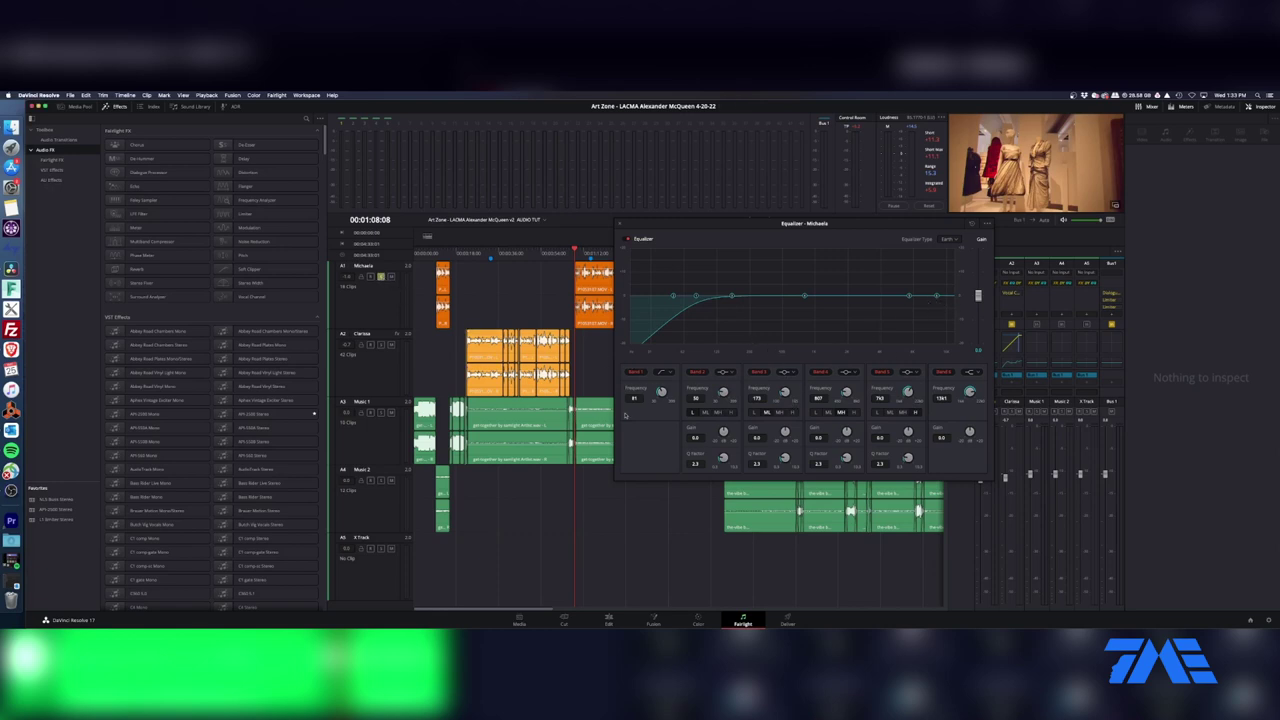
- Play the soloed A1 dialogue and boost the highs, with band 6 at about +6.8 dB and band 5 at +4.7 dB
key(space)
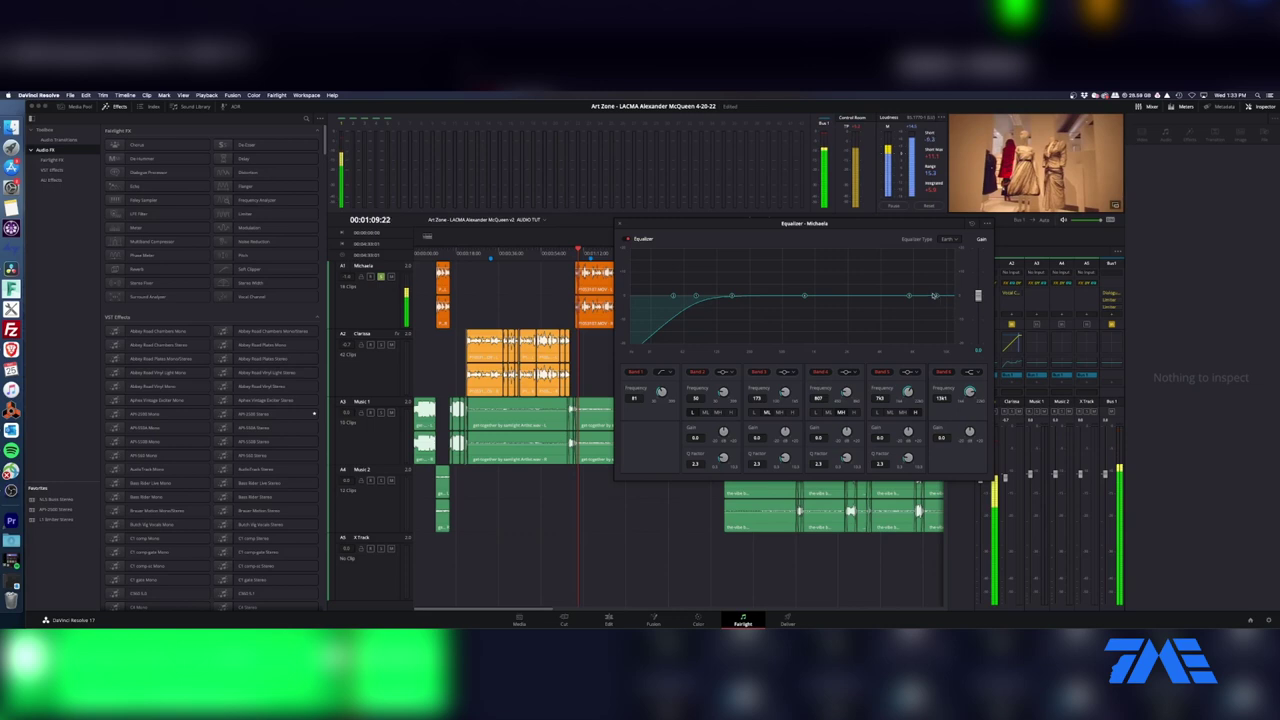
drag(936, 296, 886, 289)
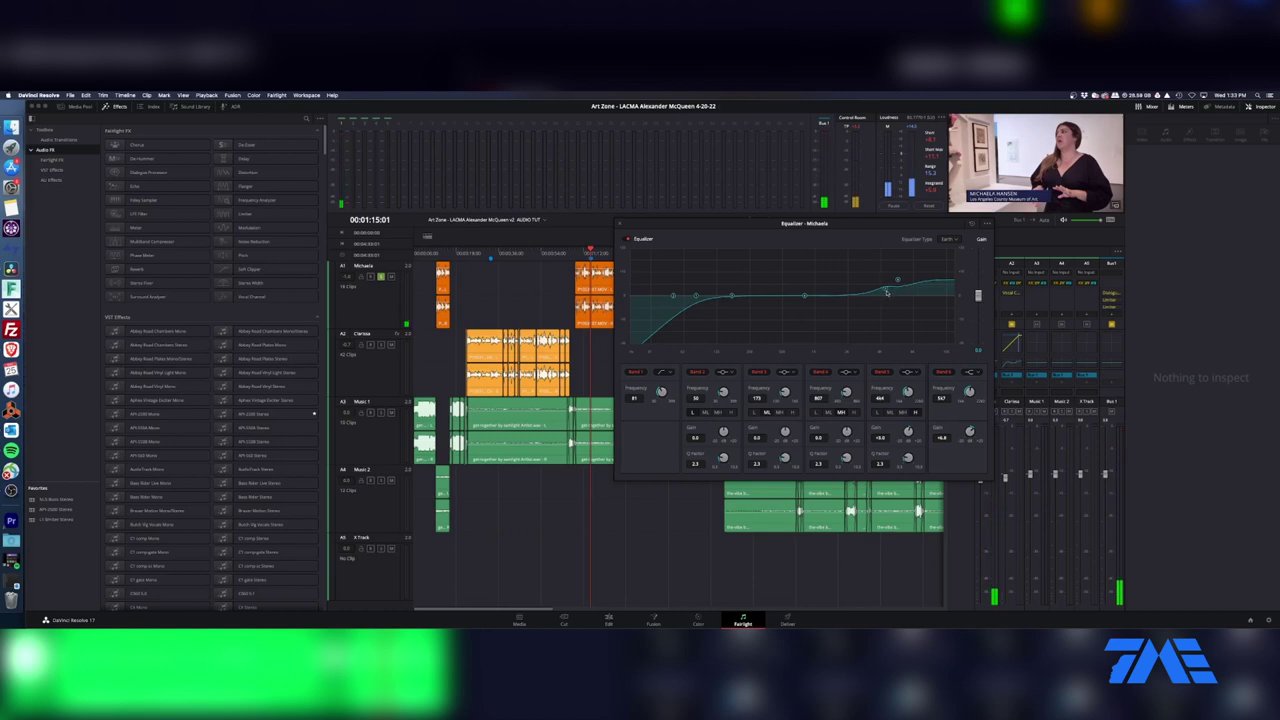
mouse_move(887, 291)
mouse_down()
mouse_move(882, 273)
mouse_move(855, 275)
mouse_move(884, 286)
mouse_up()
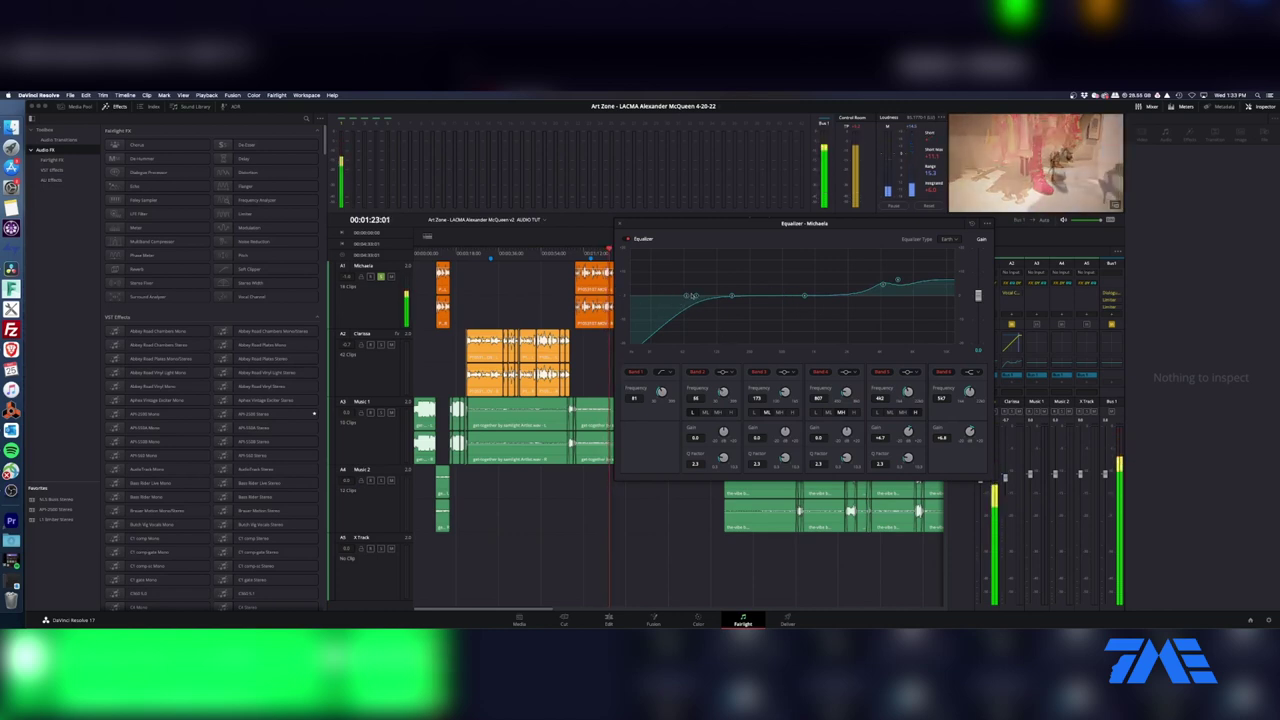
- Boost A1 equalizer band 2 by about 5 dB near 149 Hz and dip band 3 by 2.4 dB near 300 Hz
drag(692, 296, 735, 289)
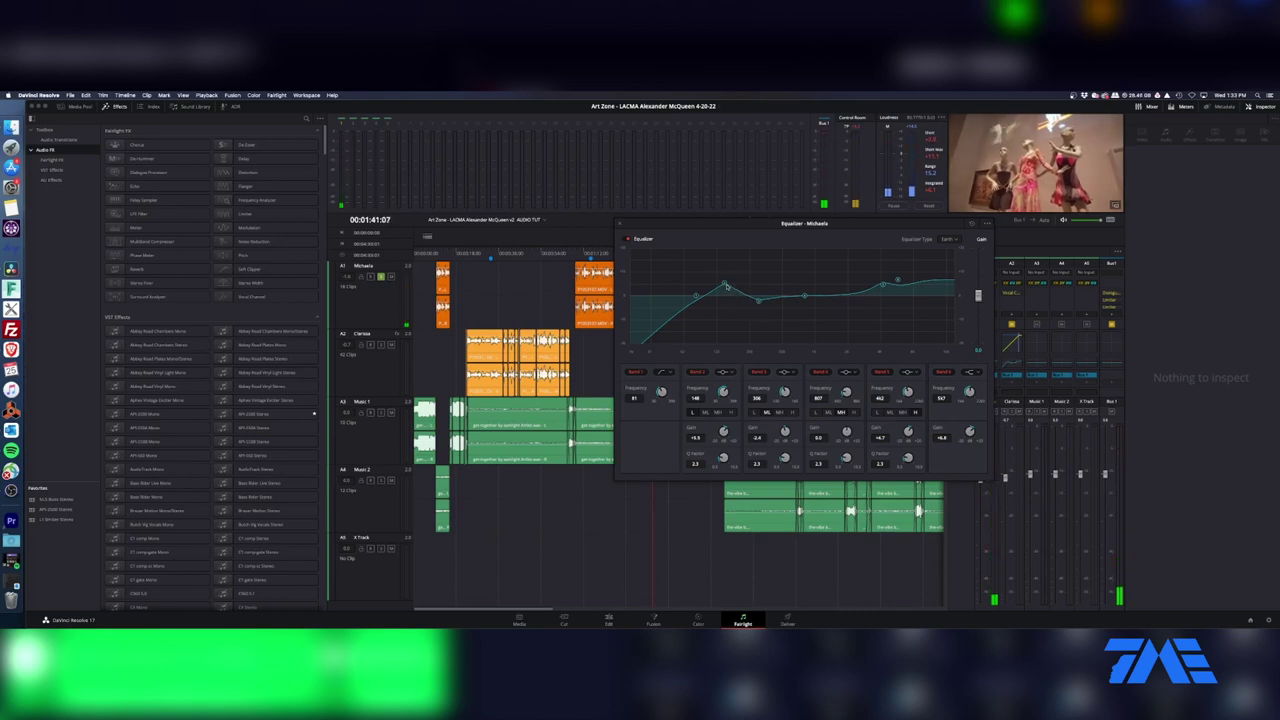
drag(733, 289, 732, 292)
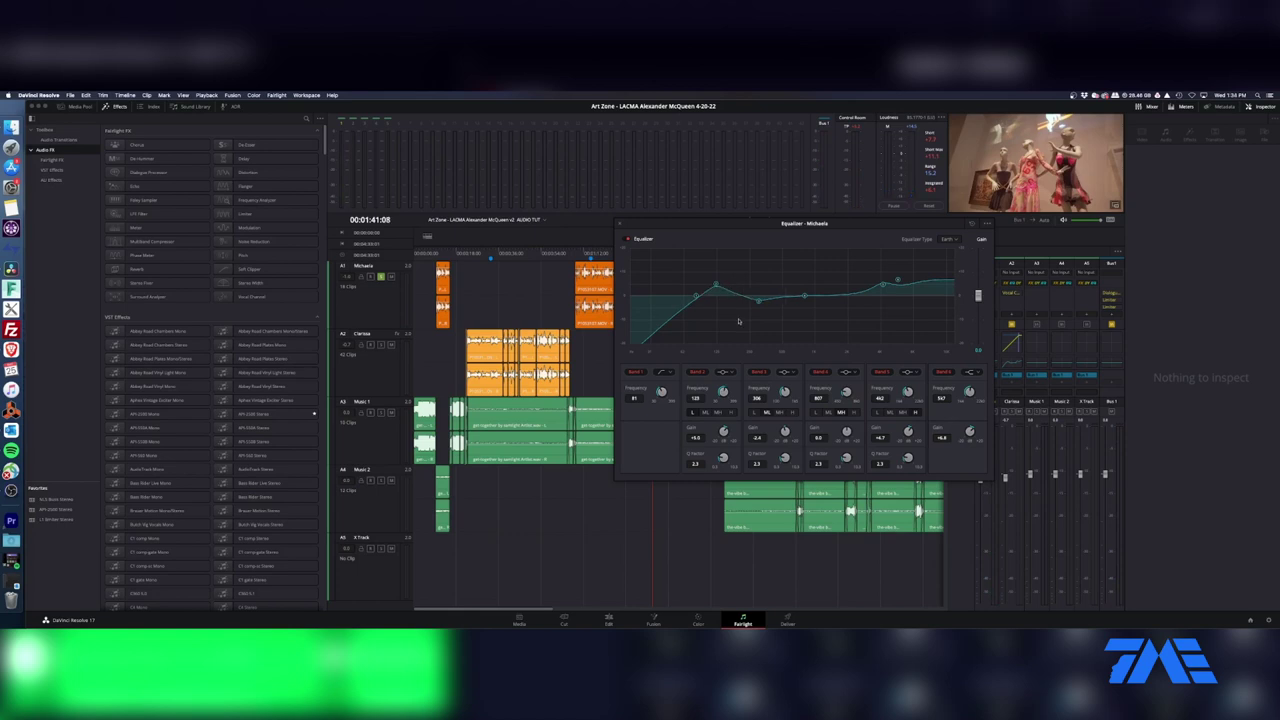
key(space)
drag(716, 285, 725, 285)
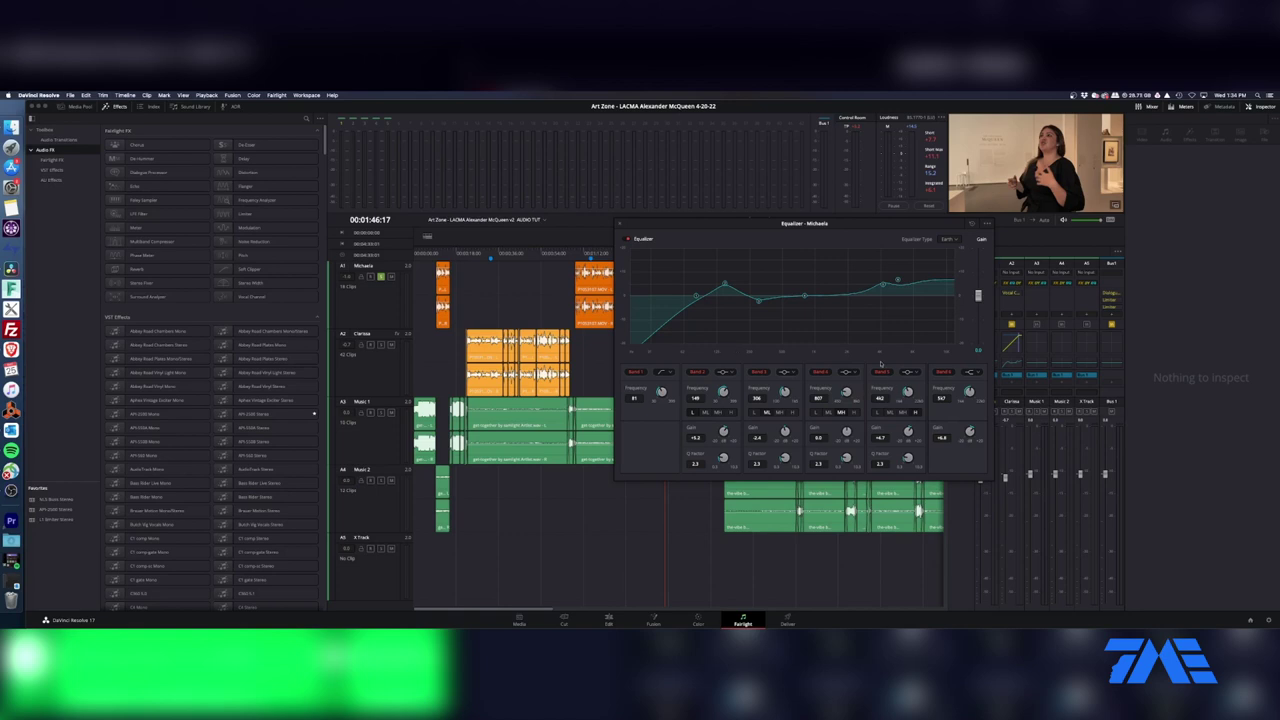
- Boost A1 equalizer band 4 by about 11 dB, sweep it higher during playback to locate the harsh frequency, and pull it down into a cut
drag(806, 299, 811, 271)
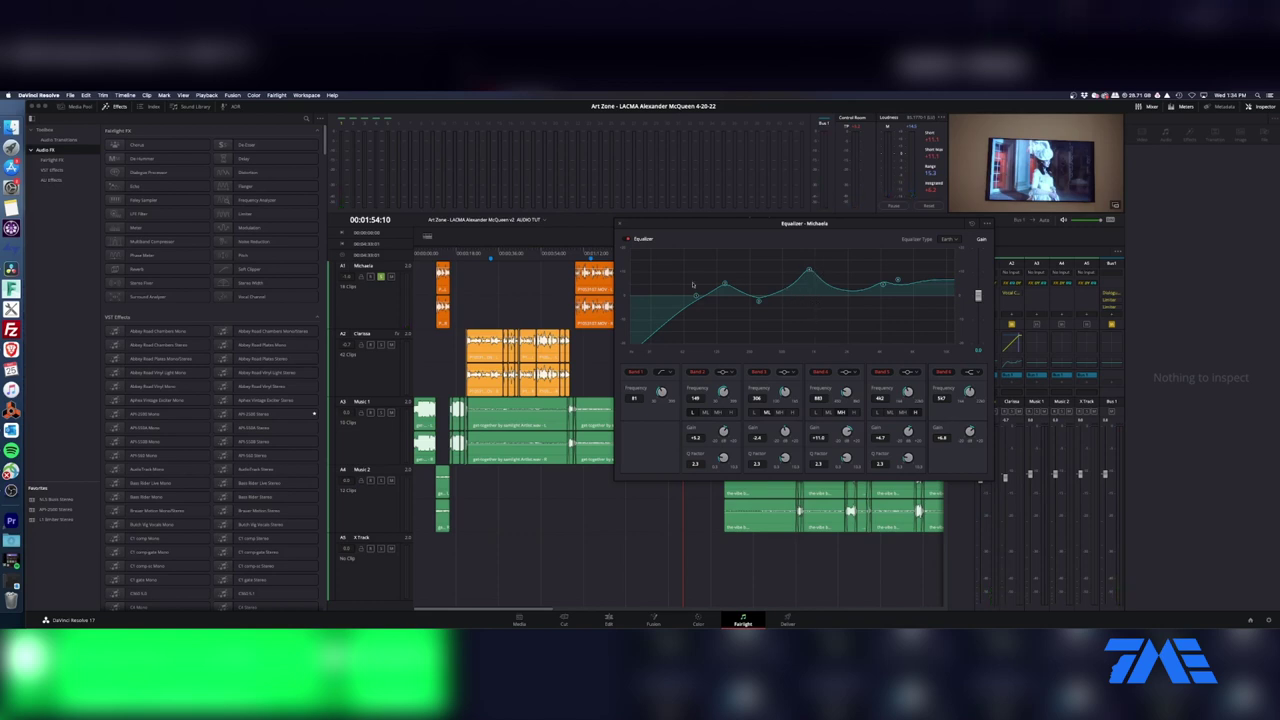
click(584, 256)
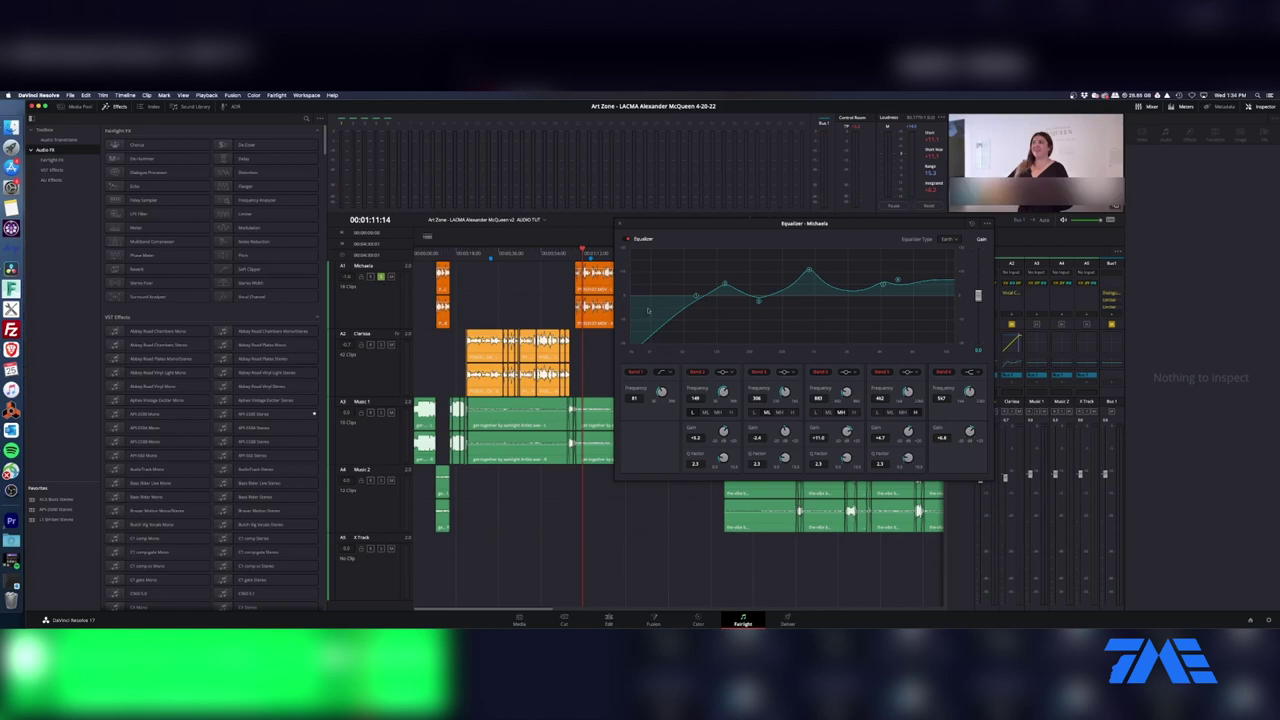
key(space)
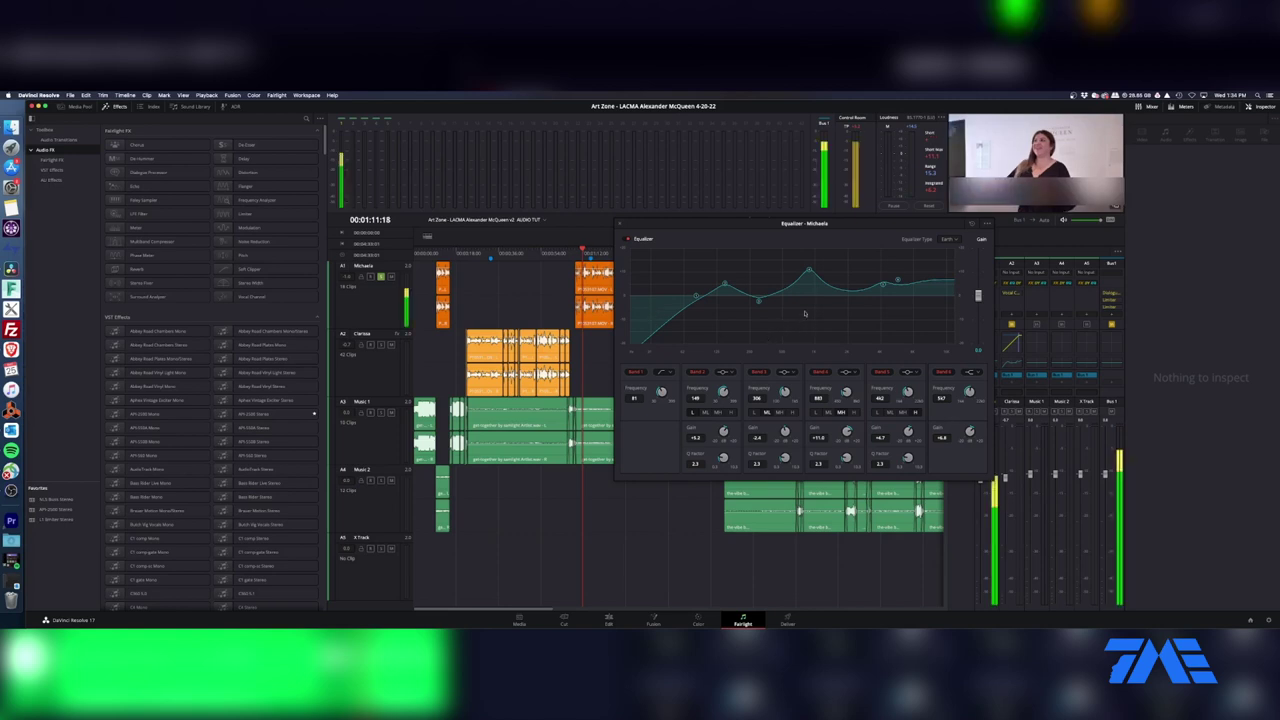
drag(810, 270, 836, 270)
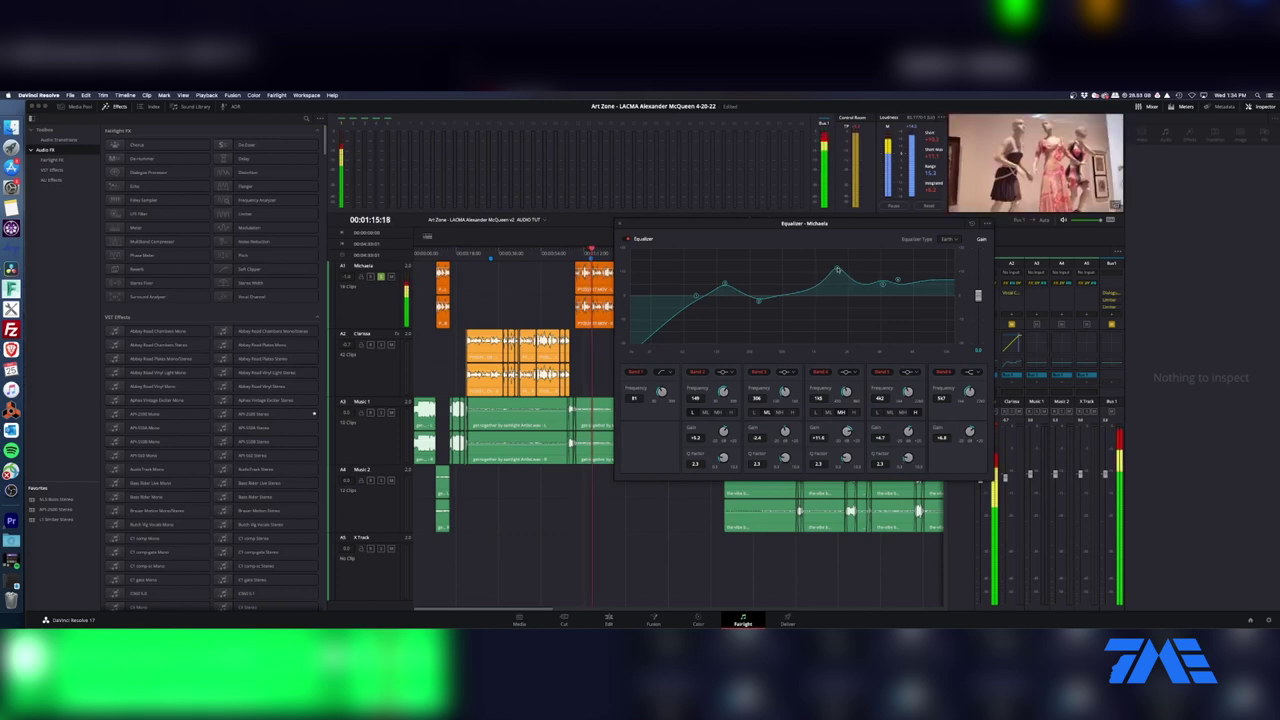
key(space)
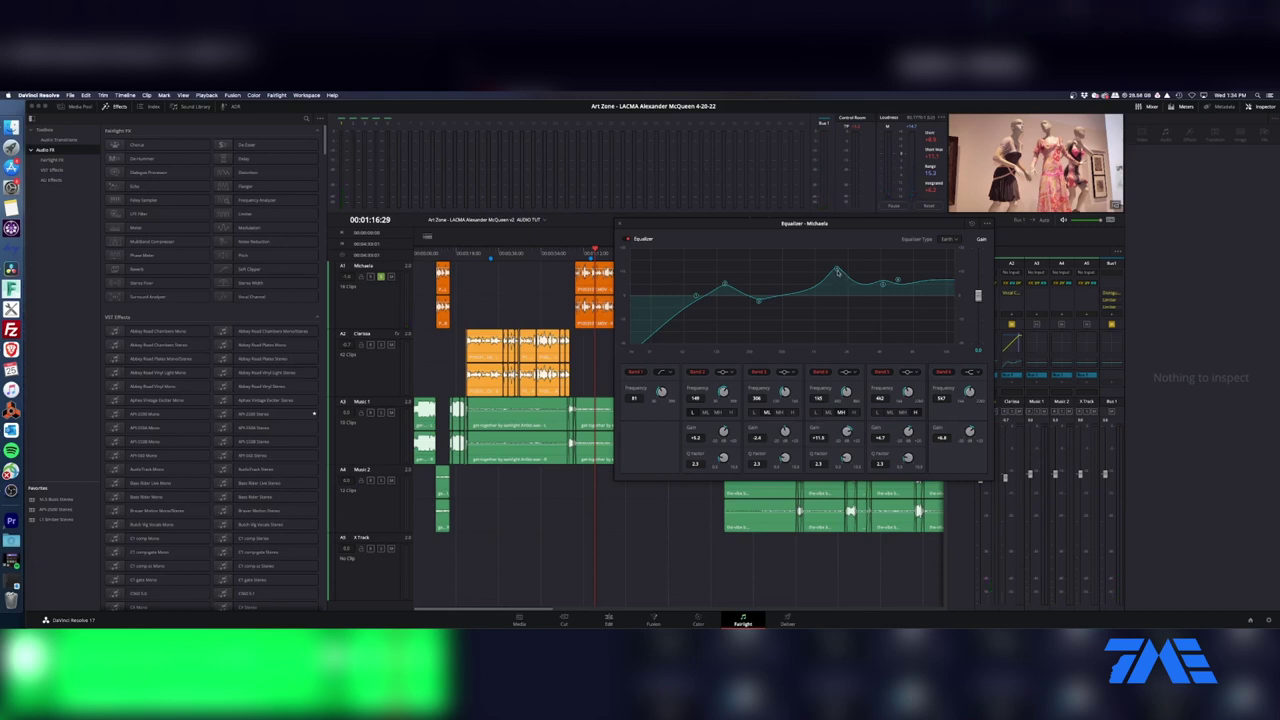
key(space)
drag(838, 272, 836, 302)
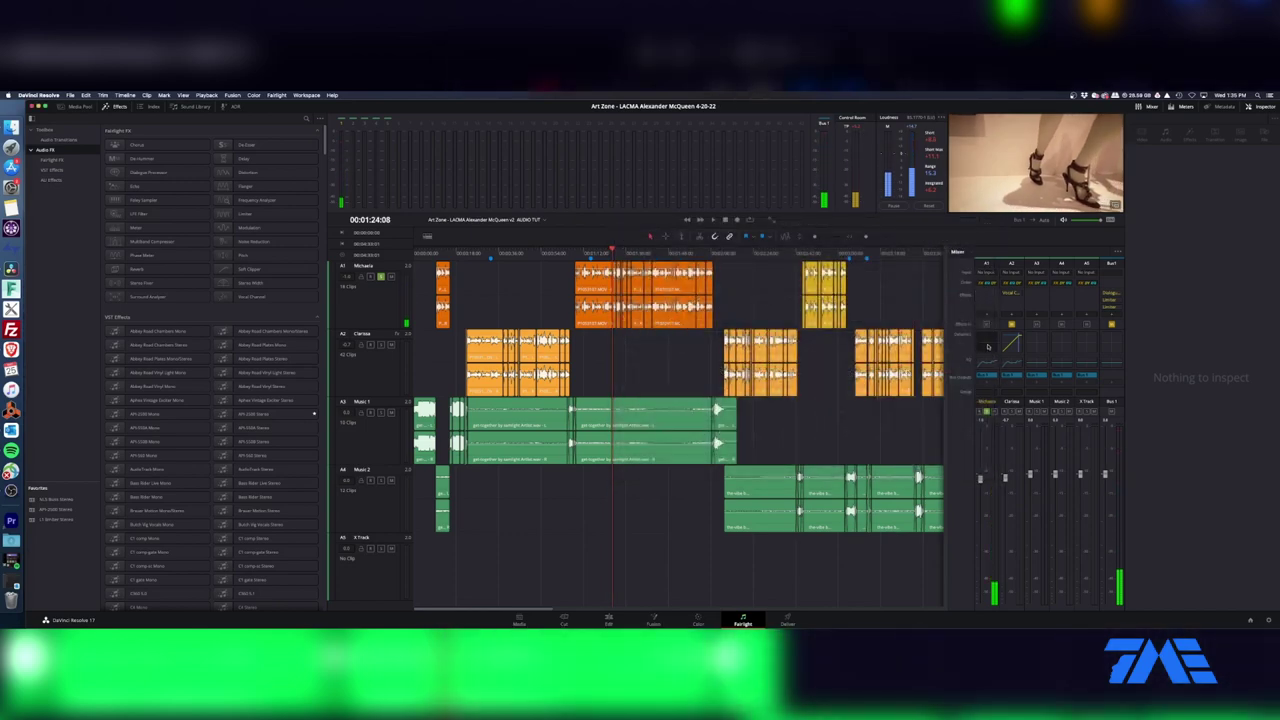
- Open the dynamics of track A1 and enable its compressor with a -17.4 dB threshold, 0.70 ms attack and 170 ms release during playback
double_click(988, 347)
key(space)
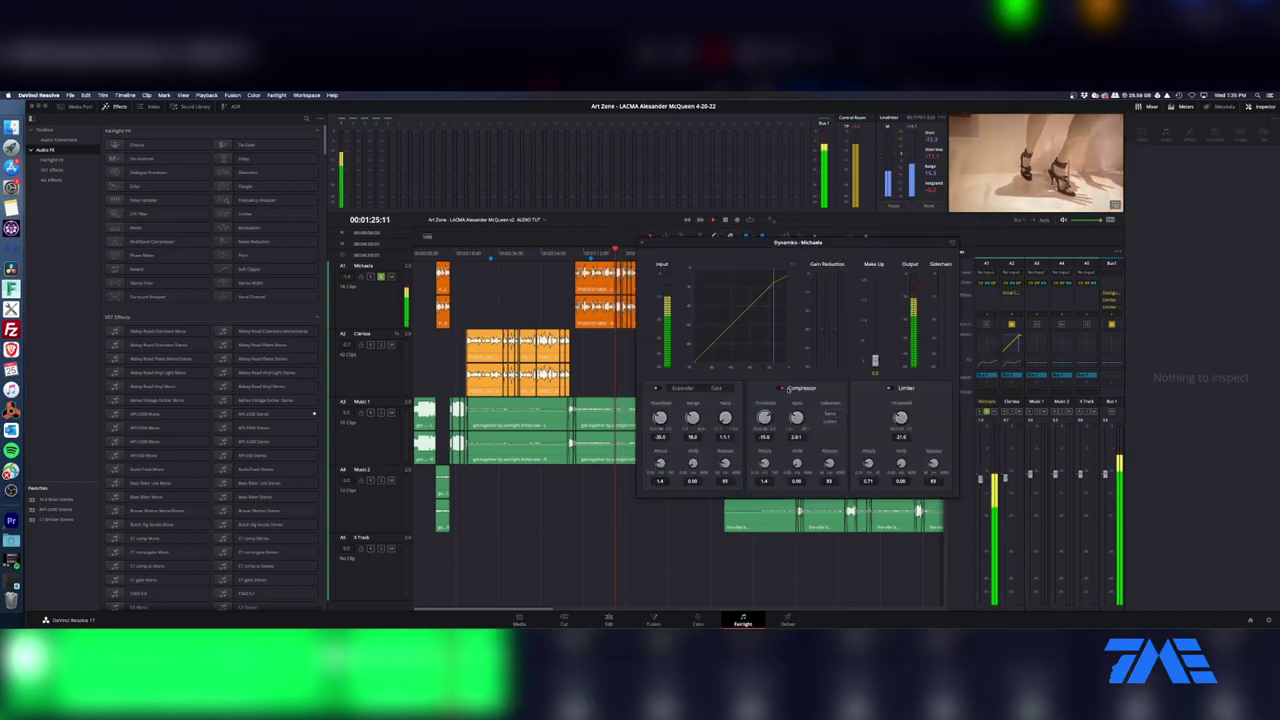
click(783, 388)
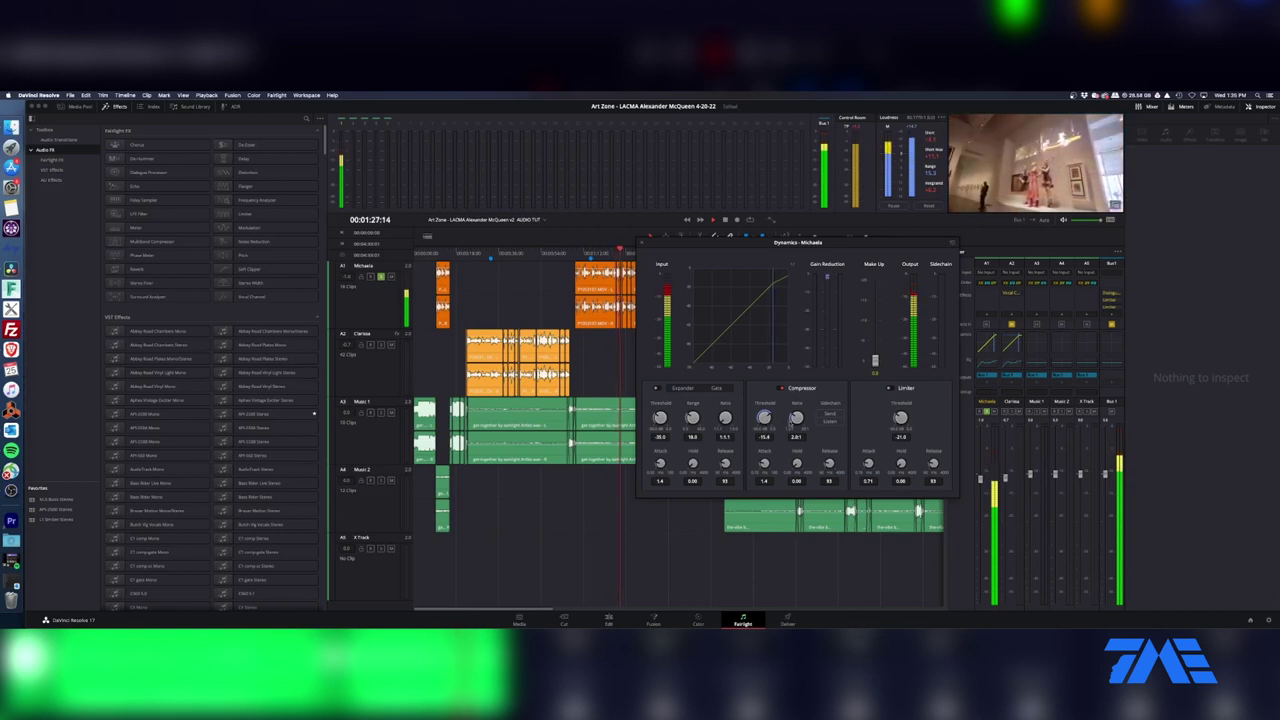
drag(765, 464, 836, 466)
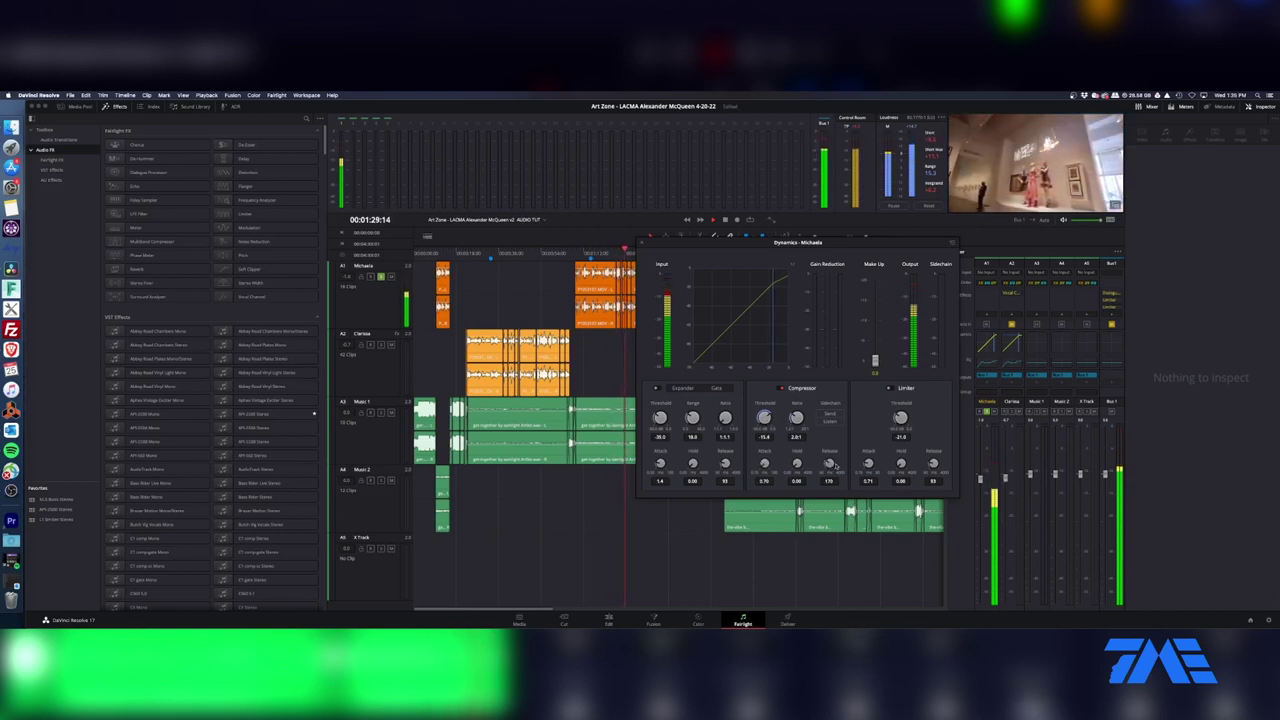
drag(767, 417, 765, 419)
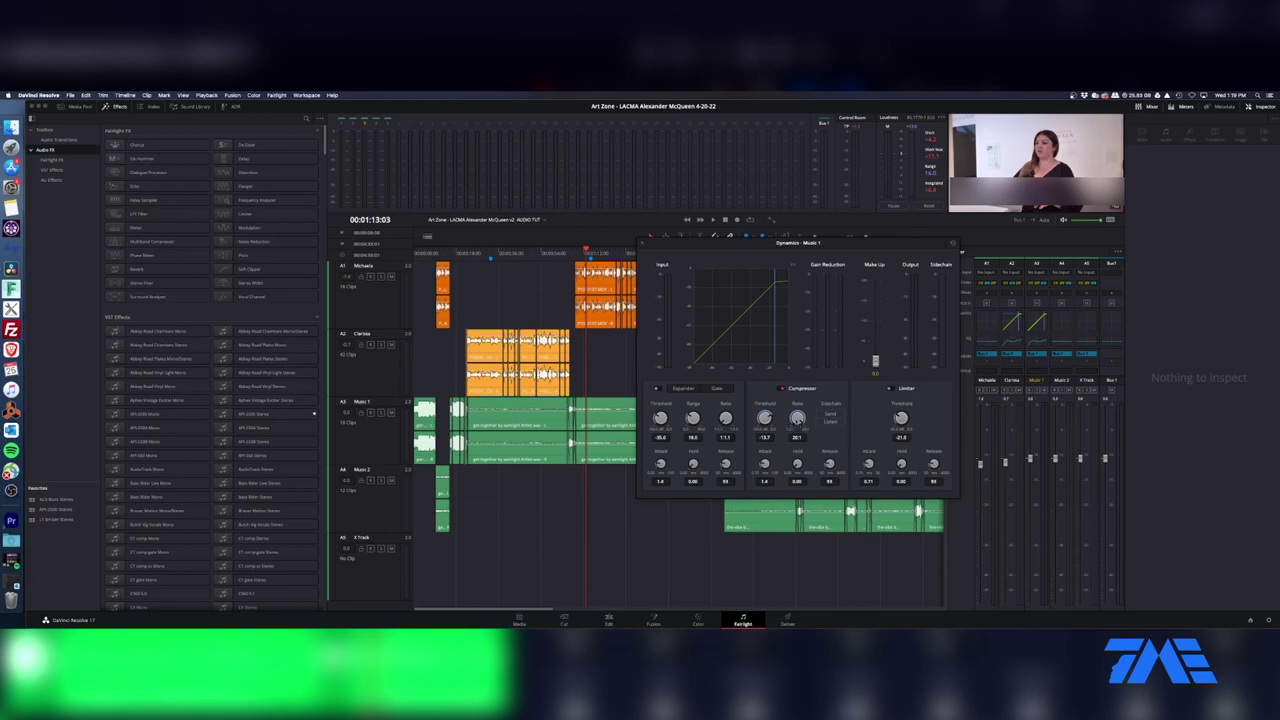
- Lower the compressor ratio in the dynamics of the Music 1 track
drag(799, 421, 743, 441)
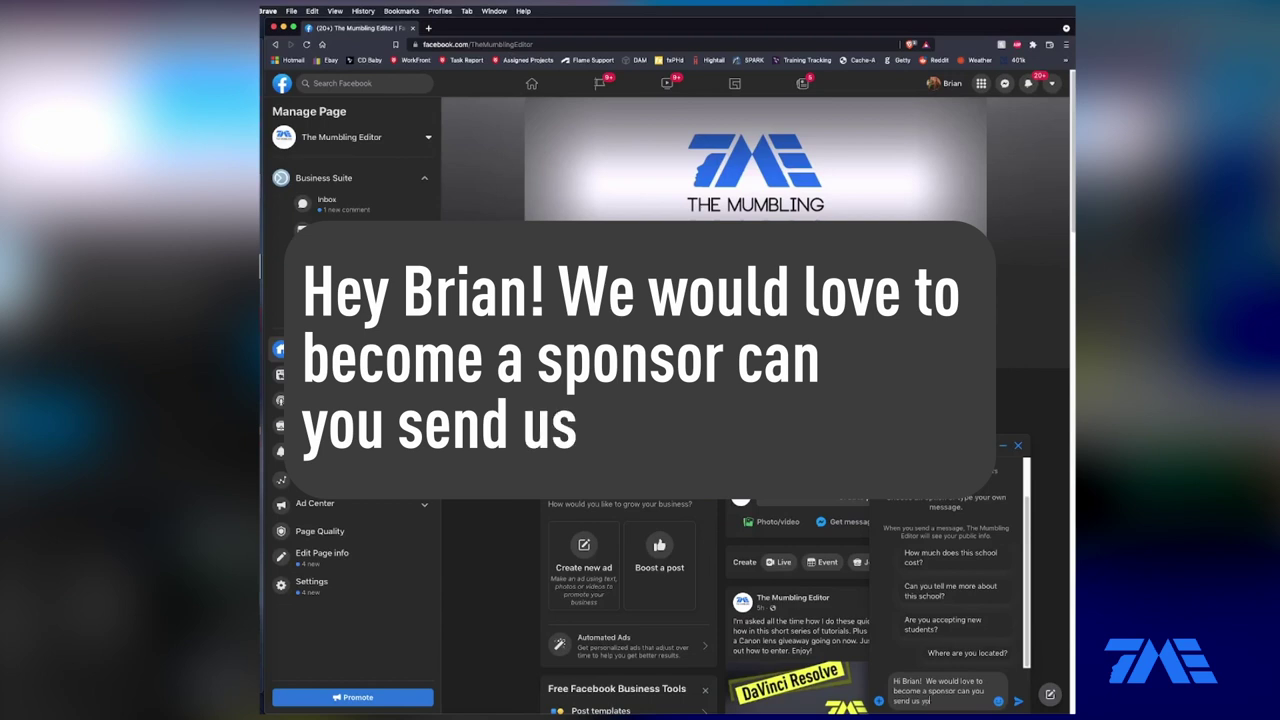
text(pricing)
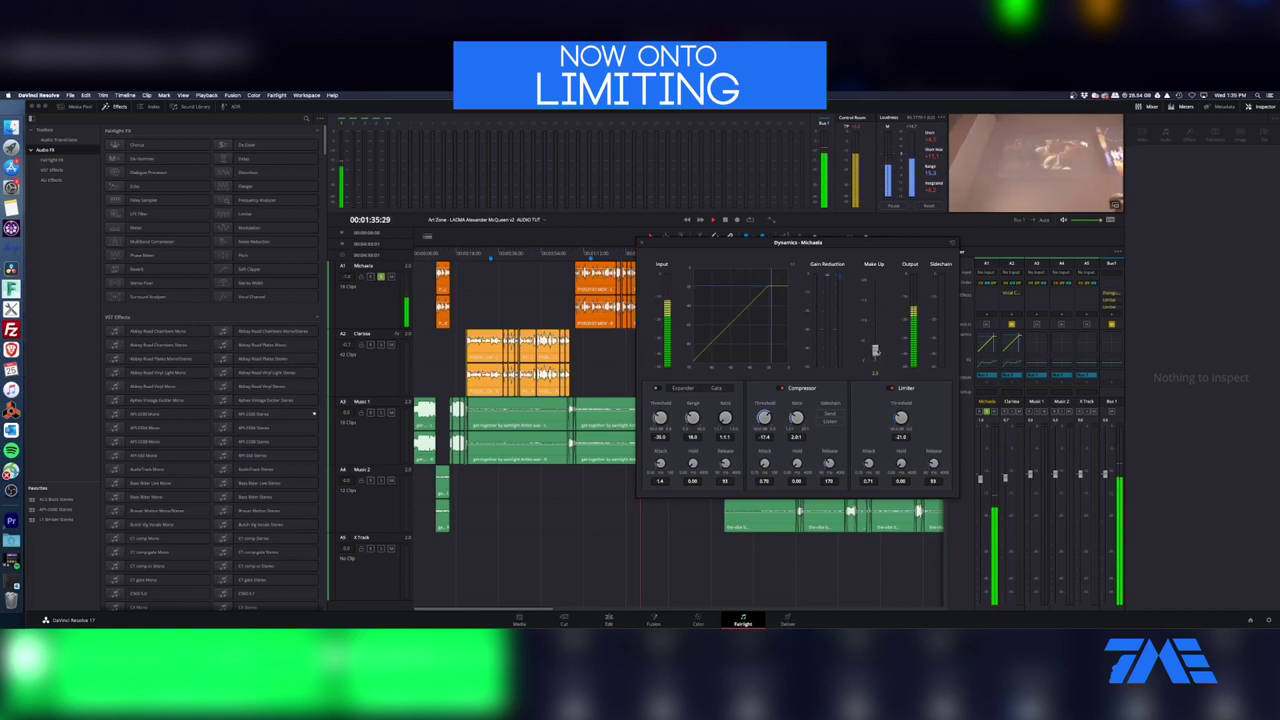
- Raise the make-up gain of the A1 compressor slightly while the dialogue plays
drag(876, 350, 876, 348)
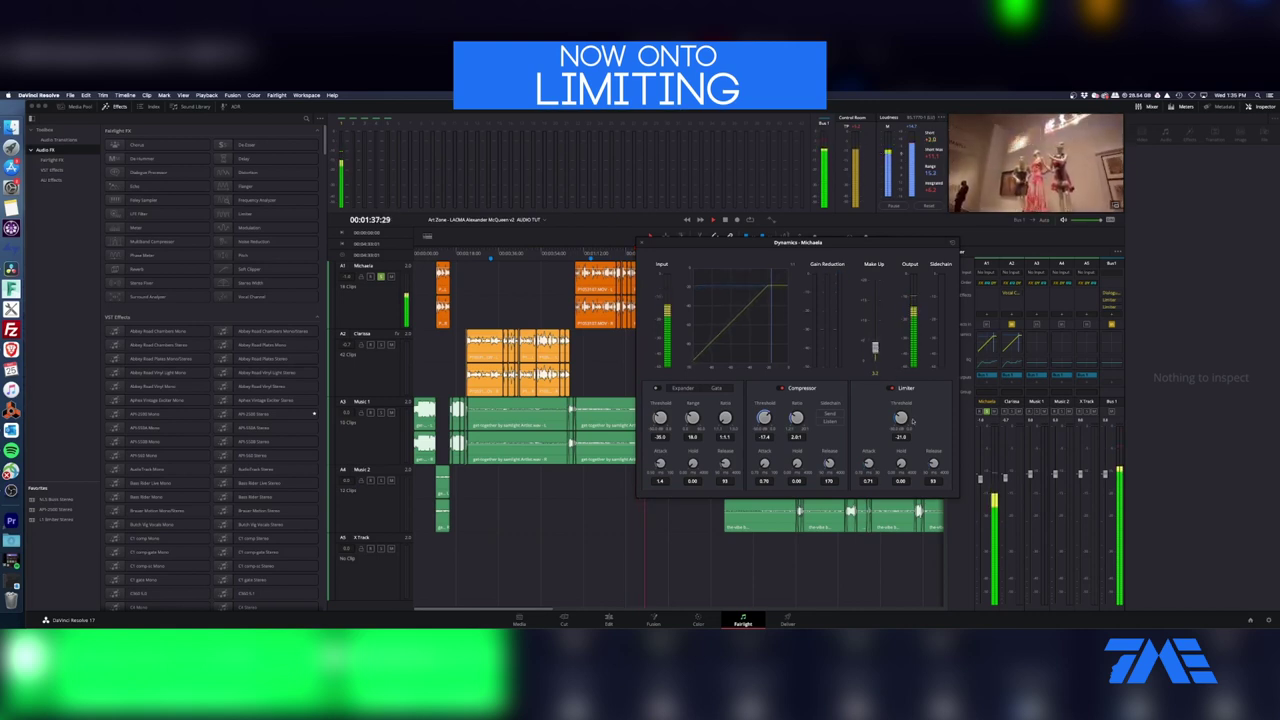
- Adjust the limiter threshold in the dynamics of track A1 during playback
drag(900, 417, 921, 438)
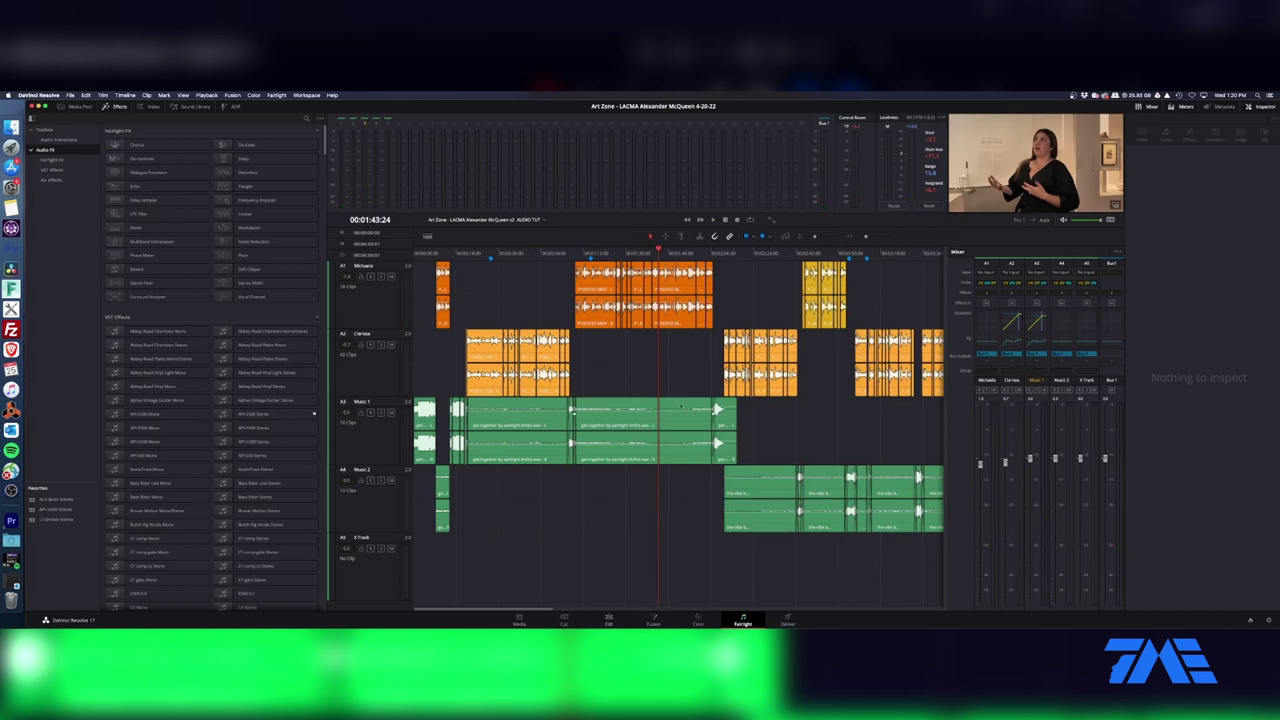
- Insert the CLA-2A Stereo compressor on track A2 and audition it on that track's first dialogue section
click(488, 254)
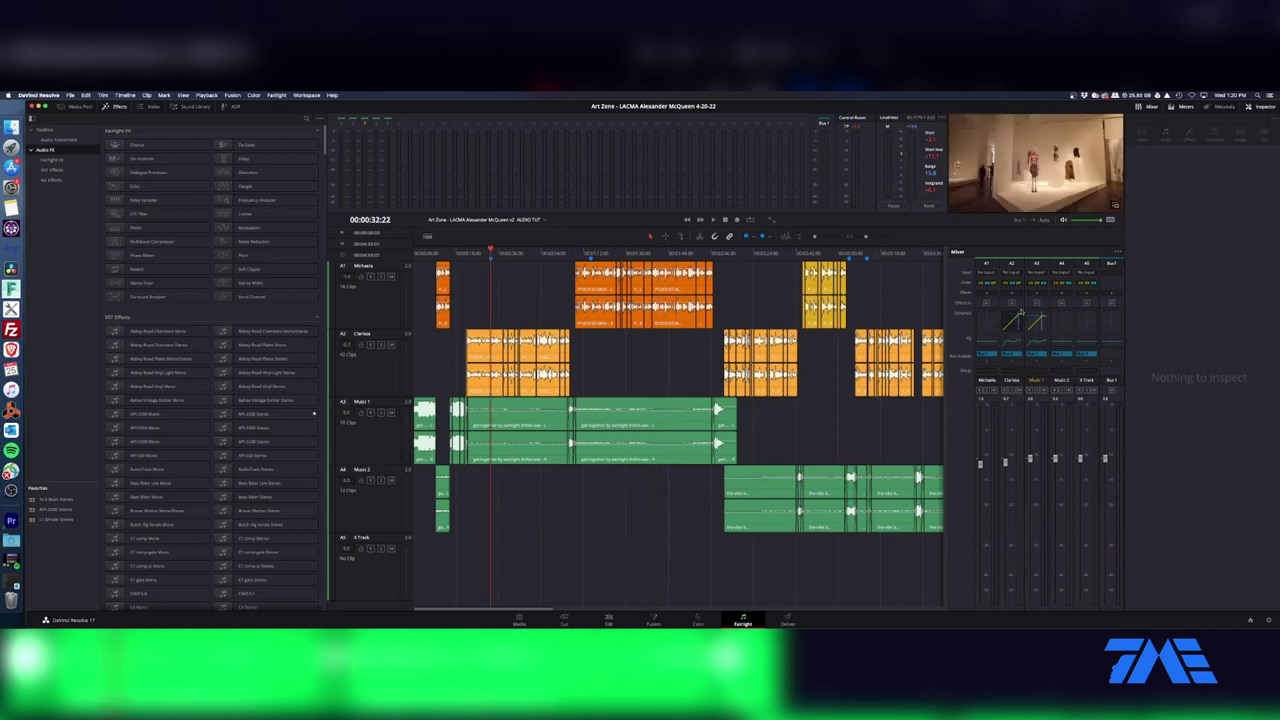
click(1012, 301)
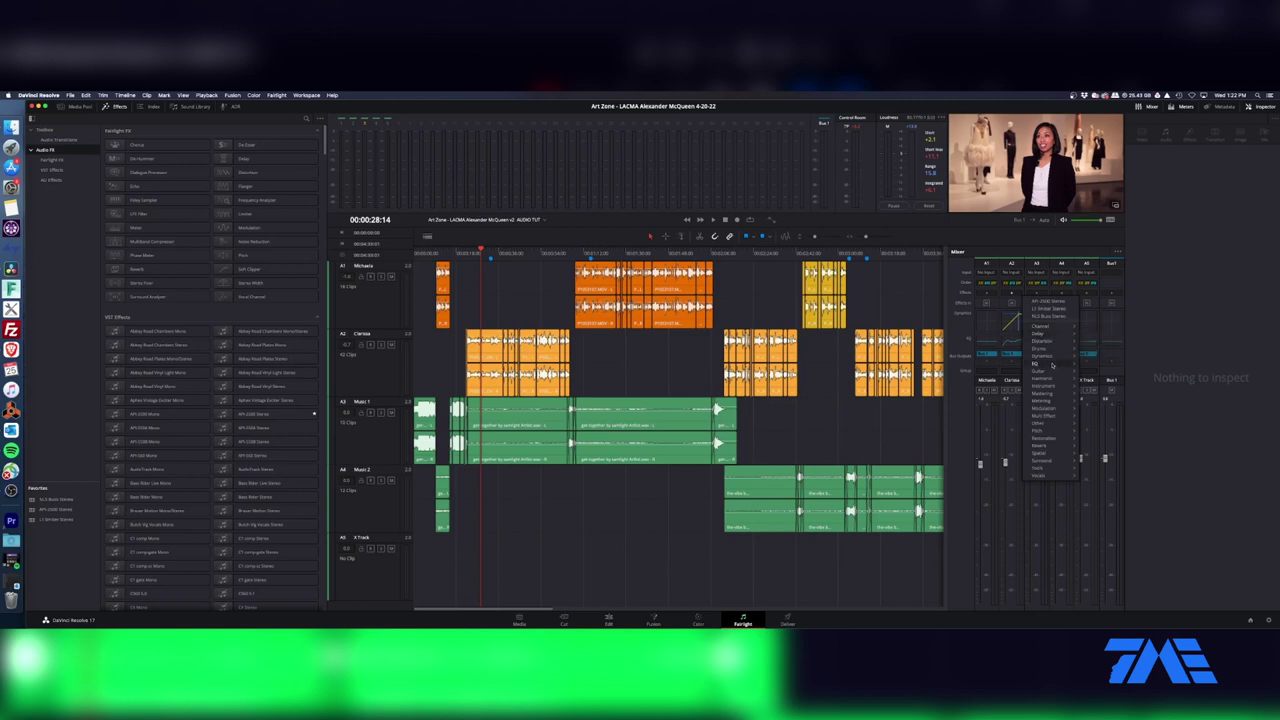
mouse_move(1057, 359)
mouse_move(1106, 367)
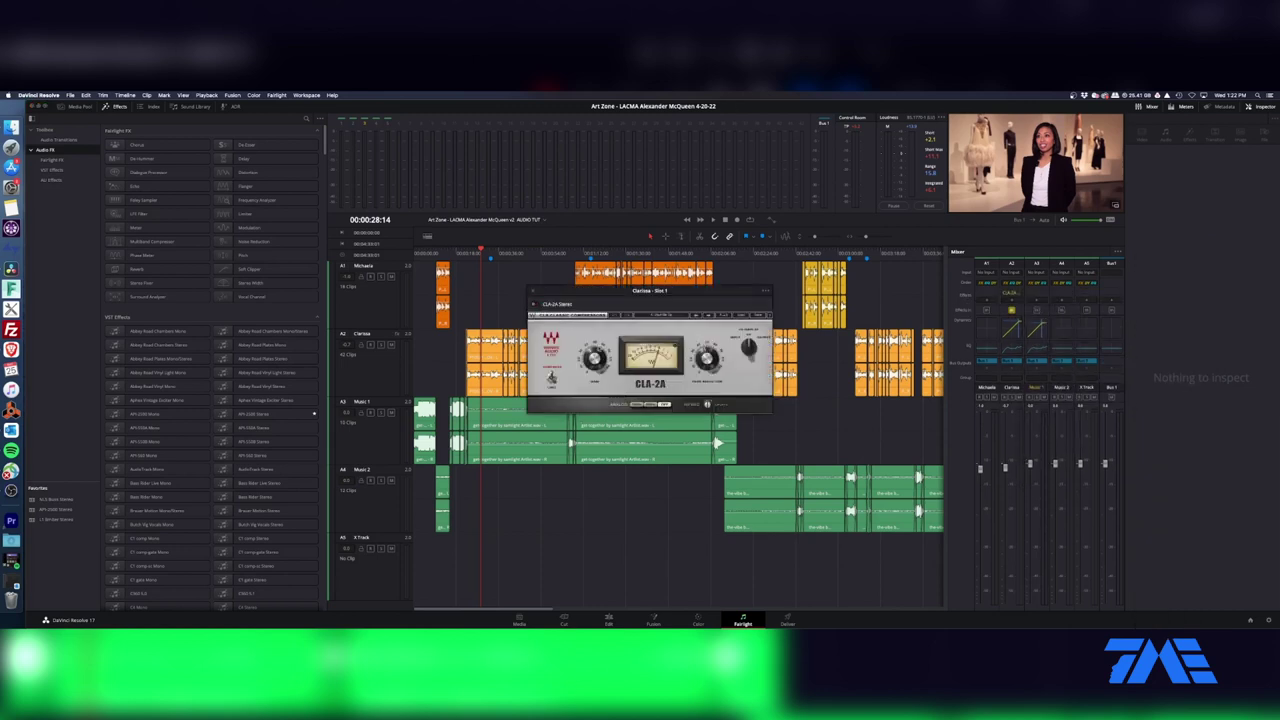
key(space)
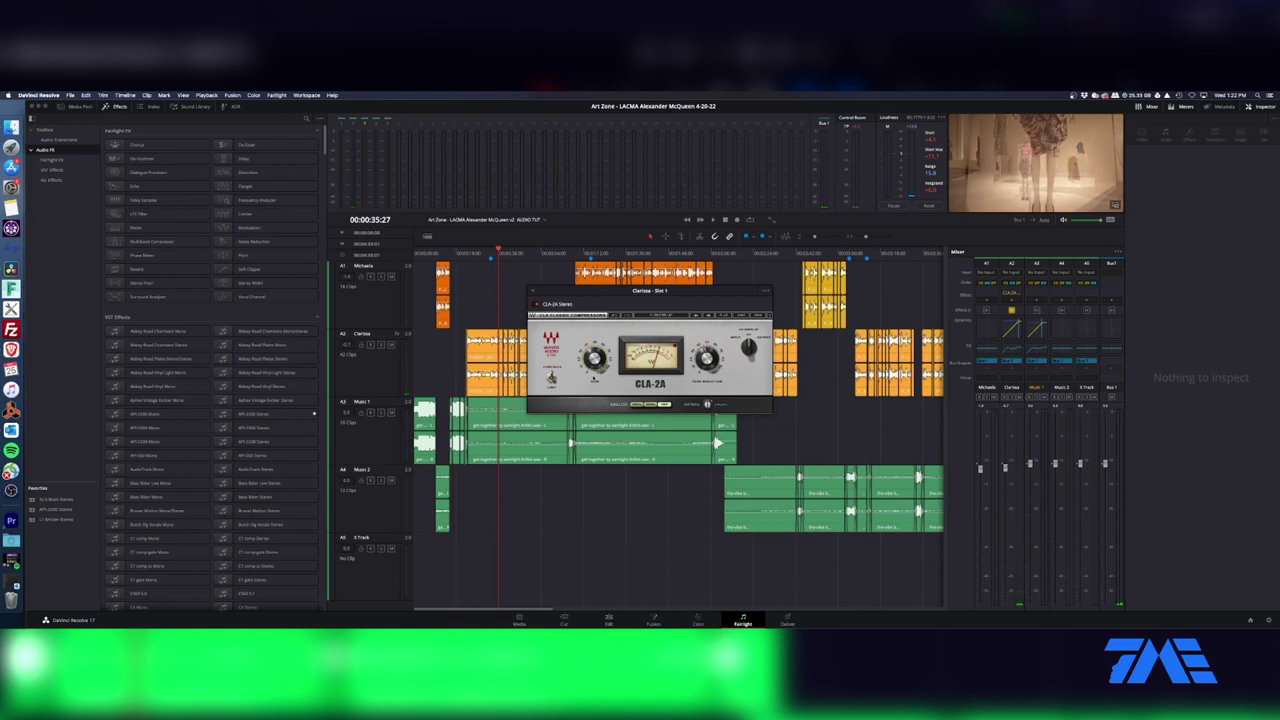
click(534, 292)
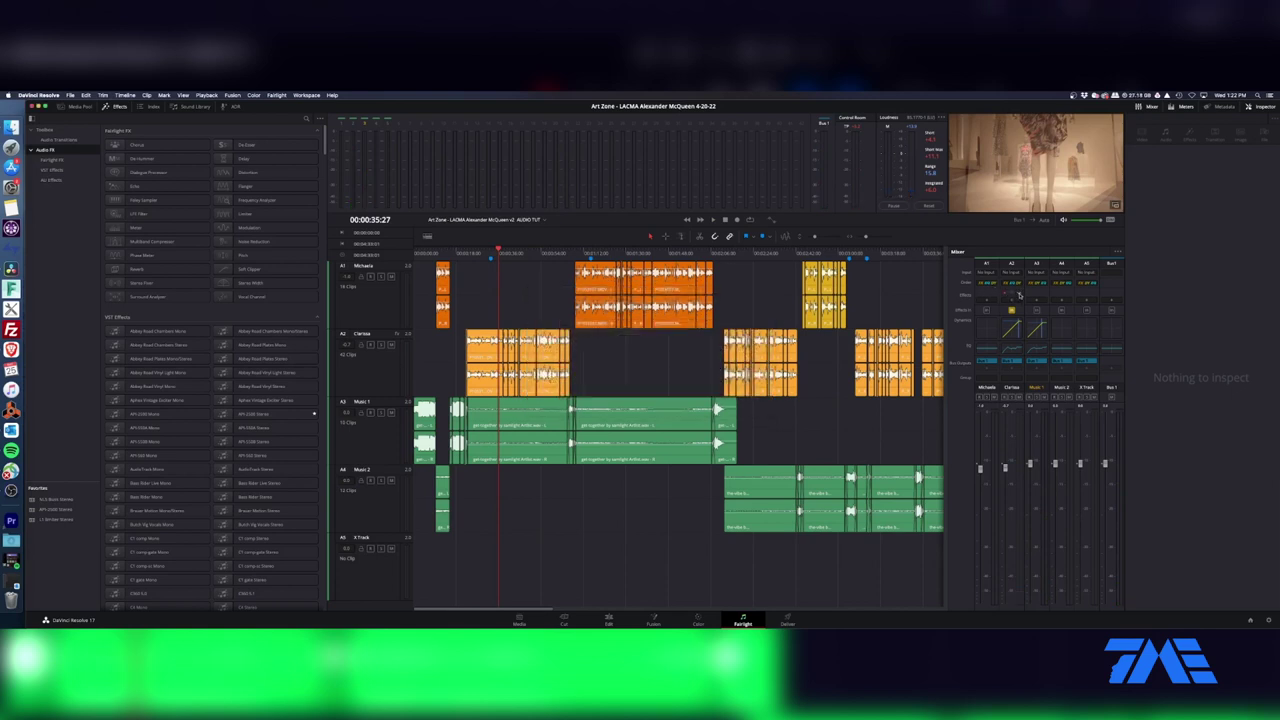
- Remove the CLA-2A from track A2 and insert the Fairlight FX Limiter in its place
right_click(1018, 294)
click(1027, 300)
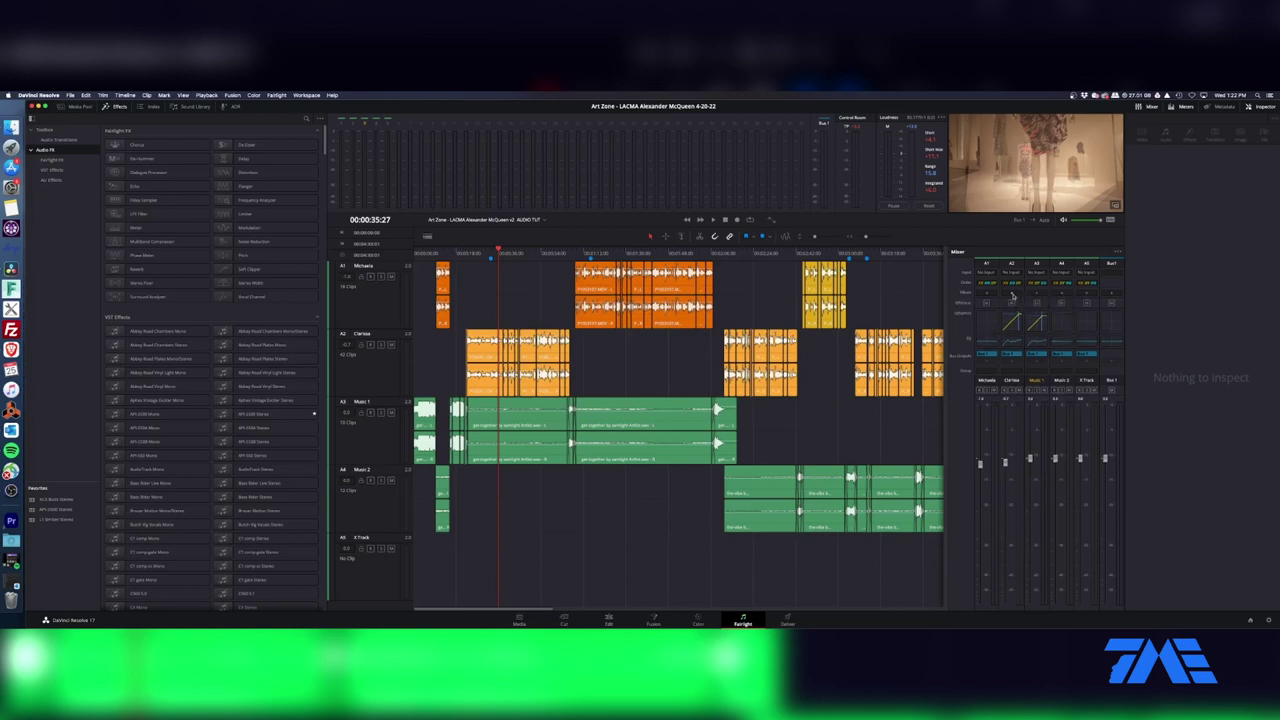
click(1025, 304)
mouse_move(1050, 331)
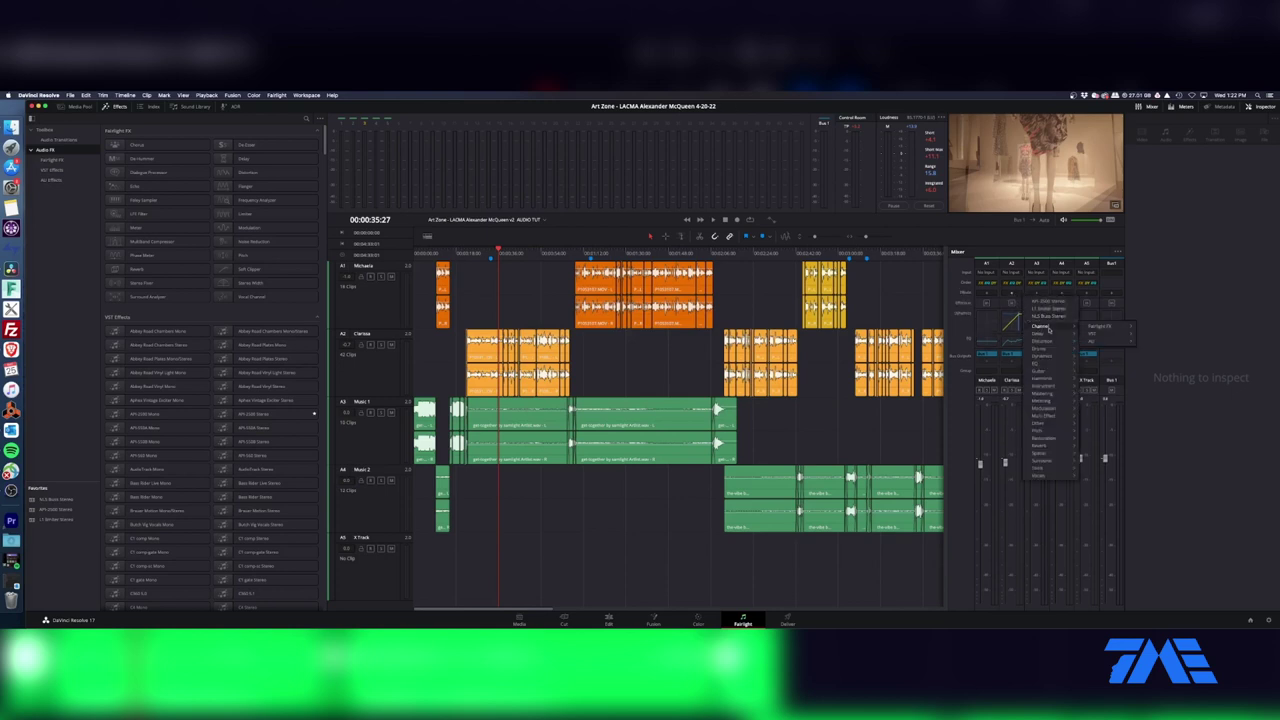
mouse_move(1106, 329)
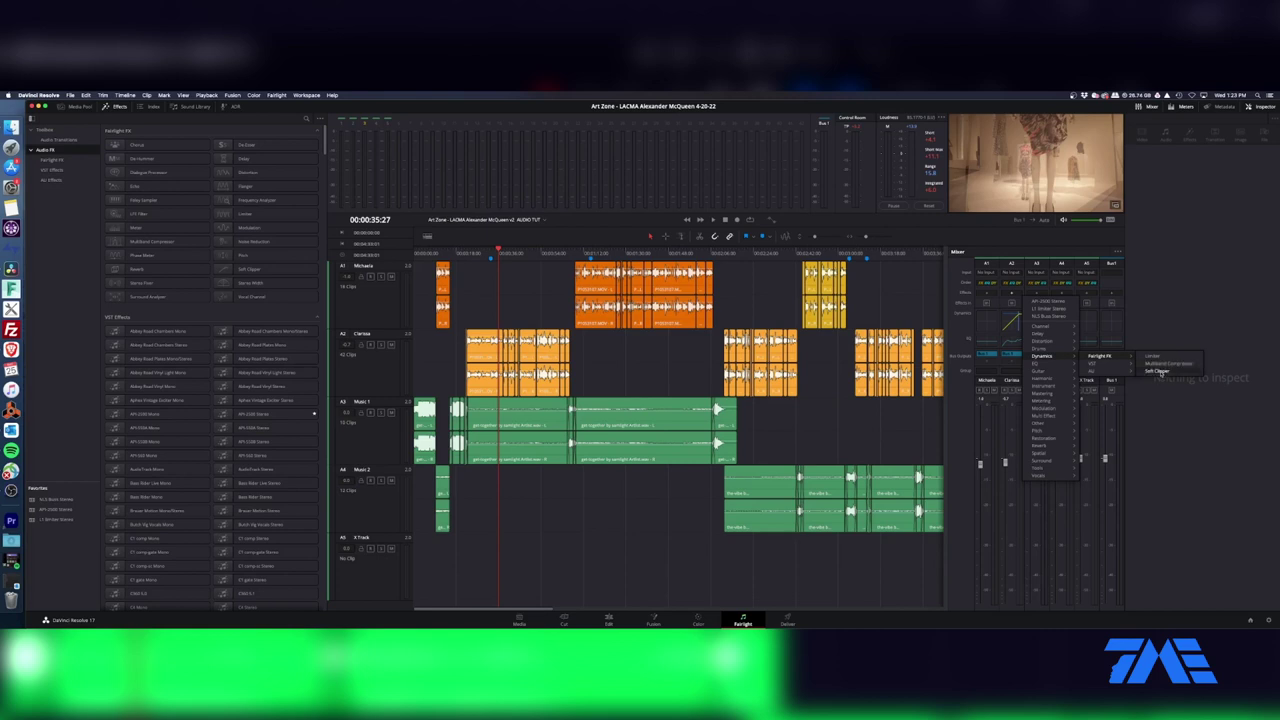
click(1152, 357)
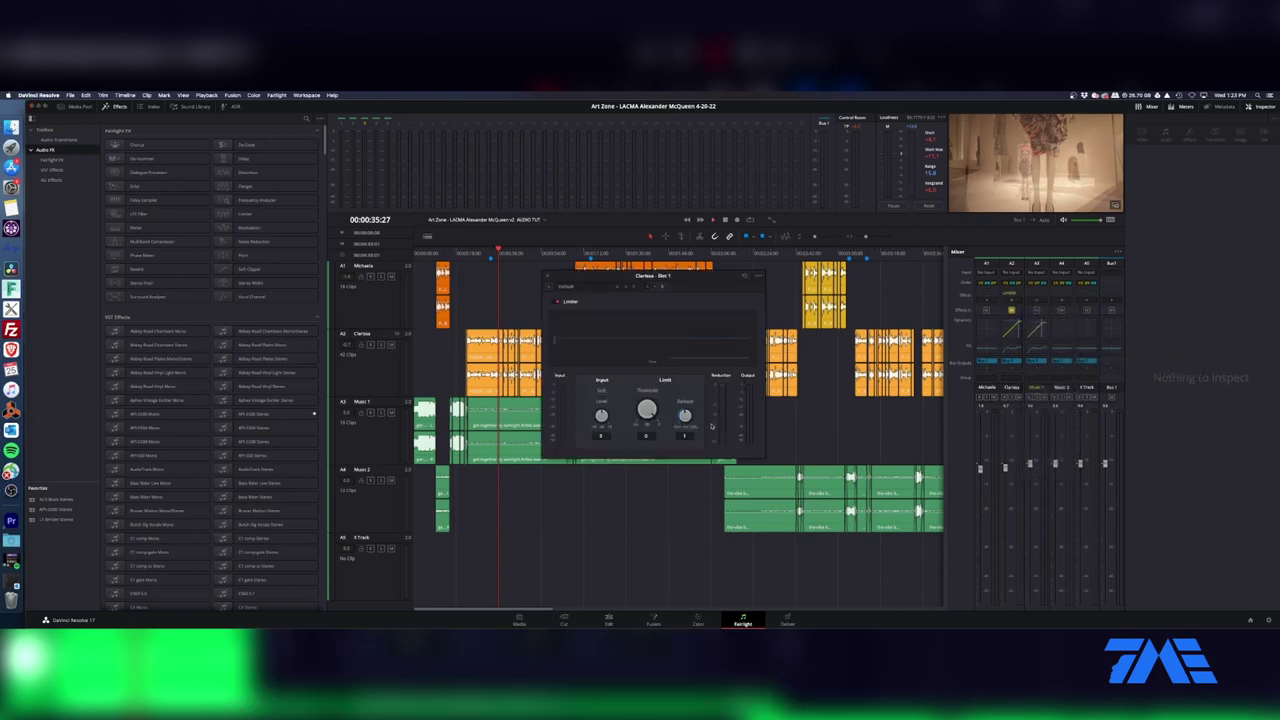
- Set the A2 limiter's input level to 12.4 and its threshold to -1 while auditioning the dialogue
key(space)
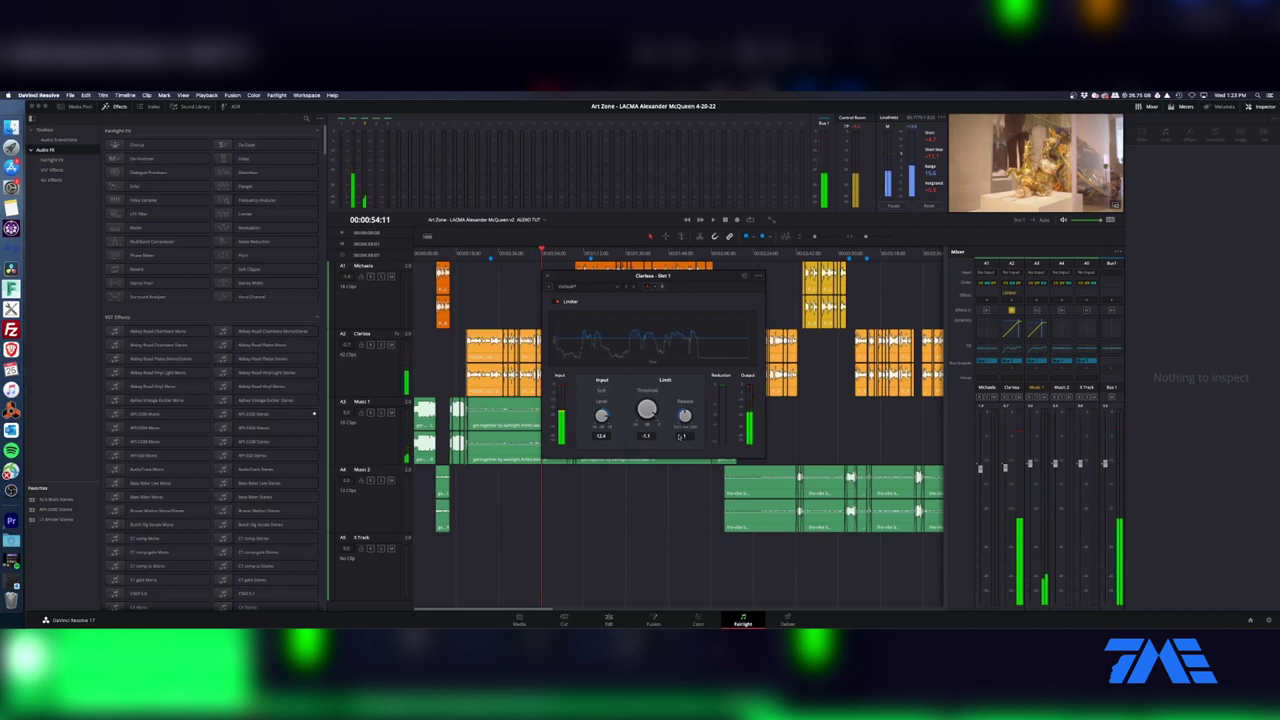
key(space)
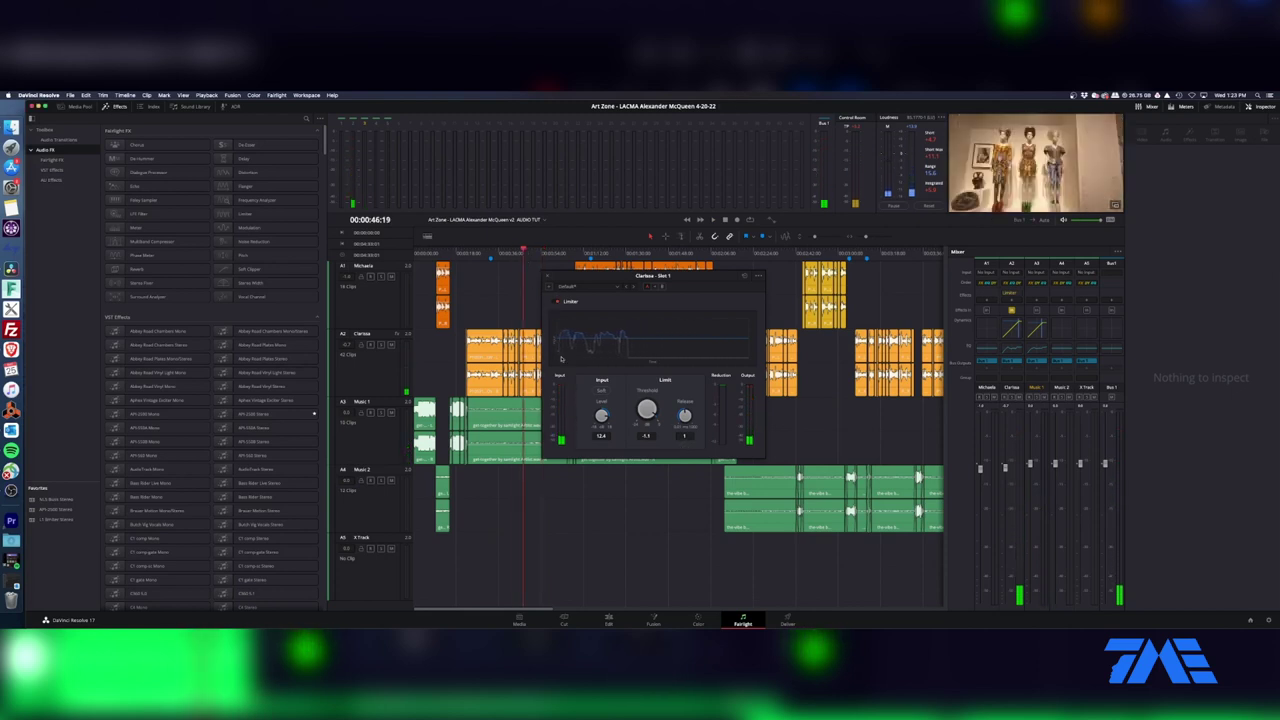
key(space)
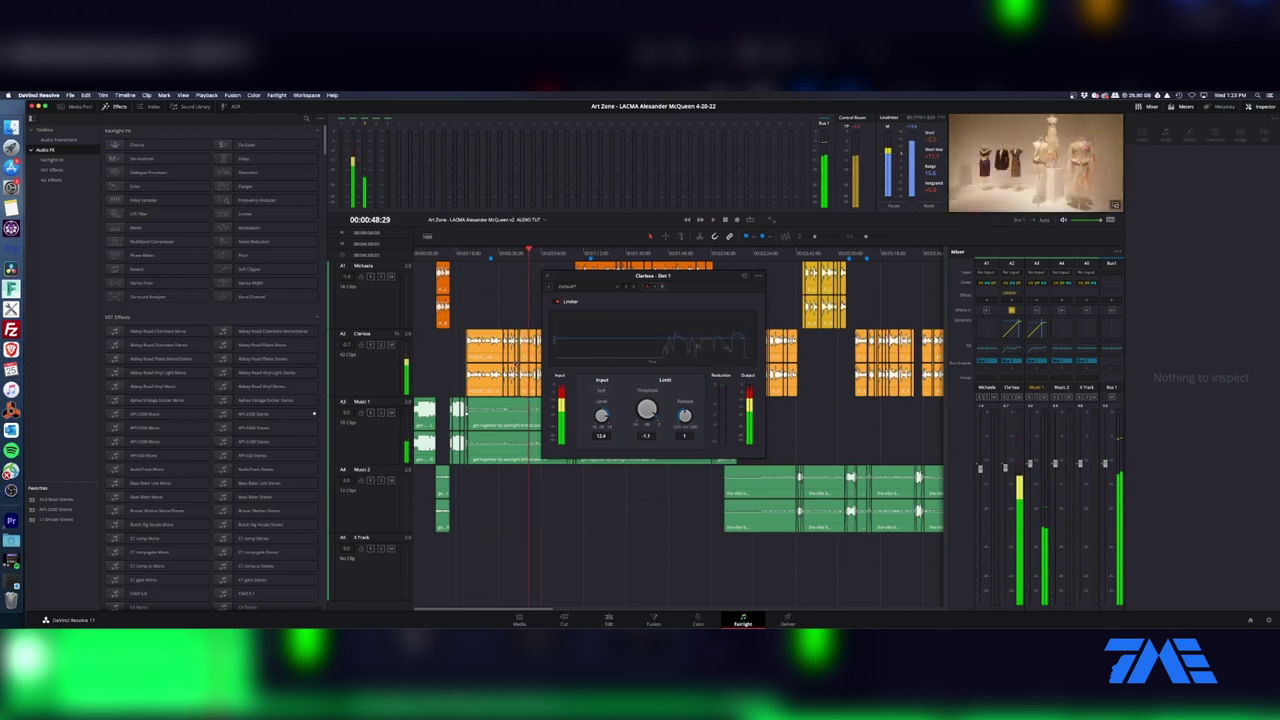
key(space)
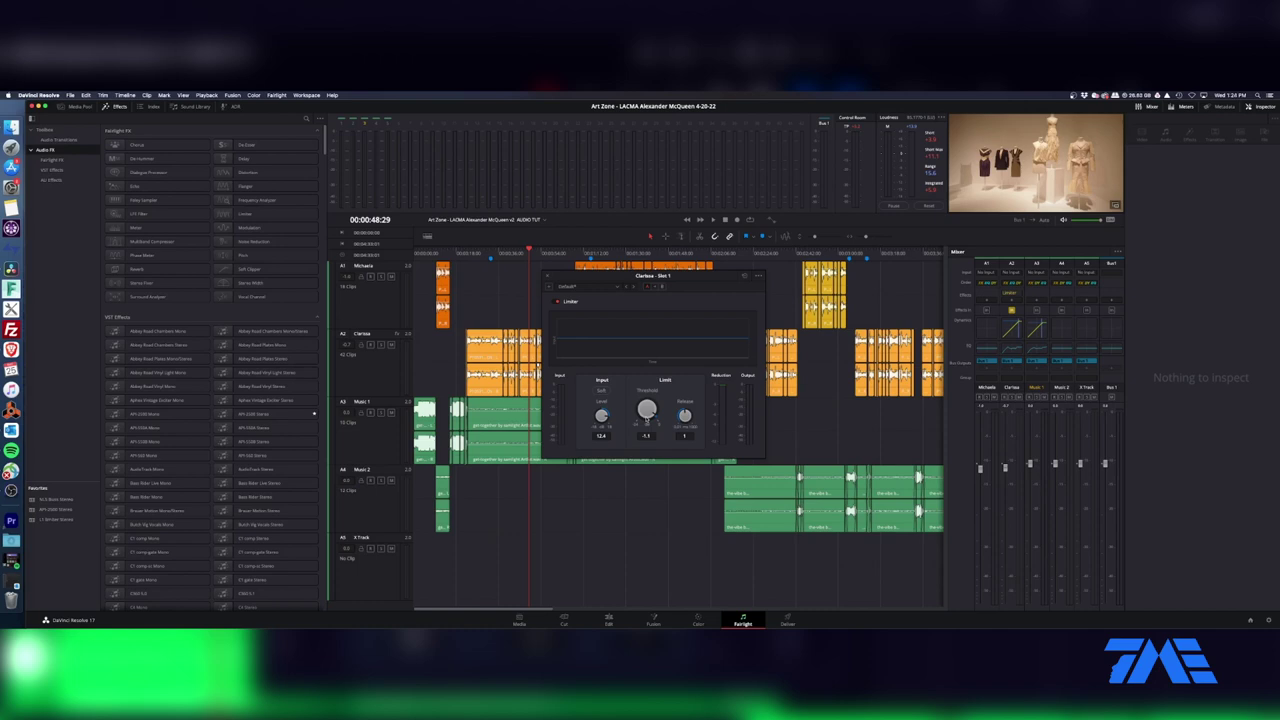
drag(651, 410, 672, 413)
key(space)
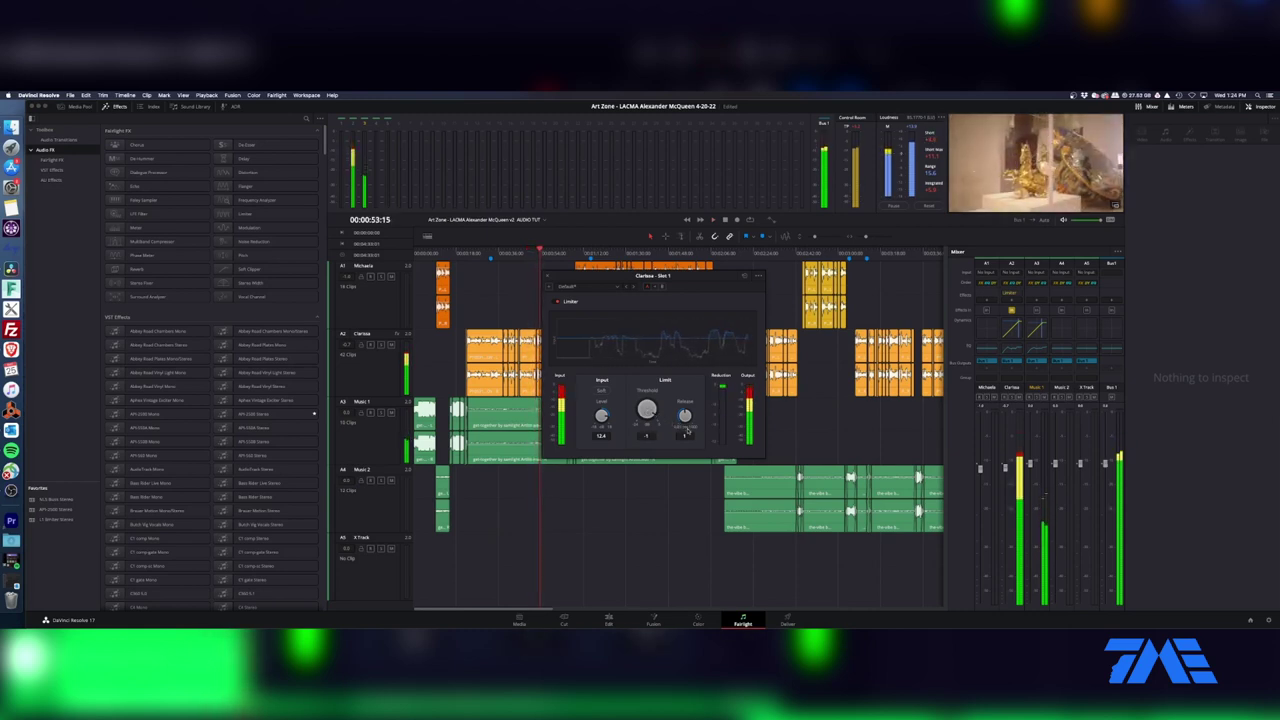
key(space)
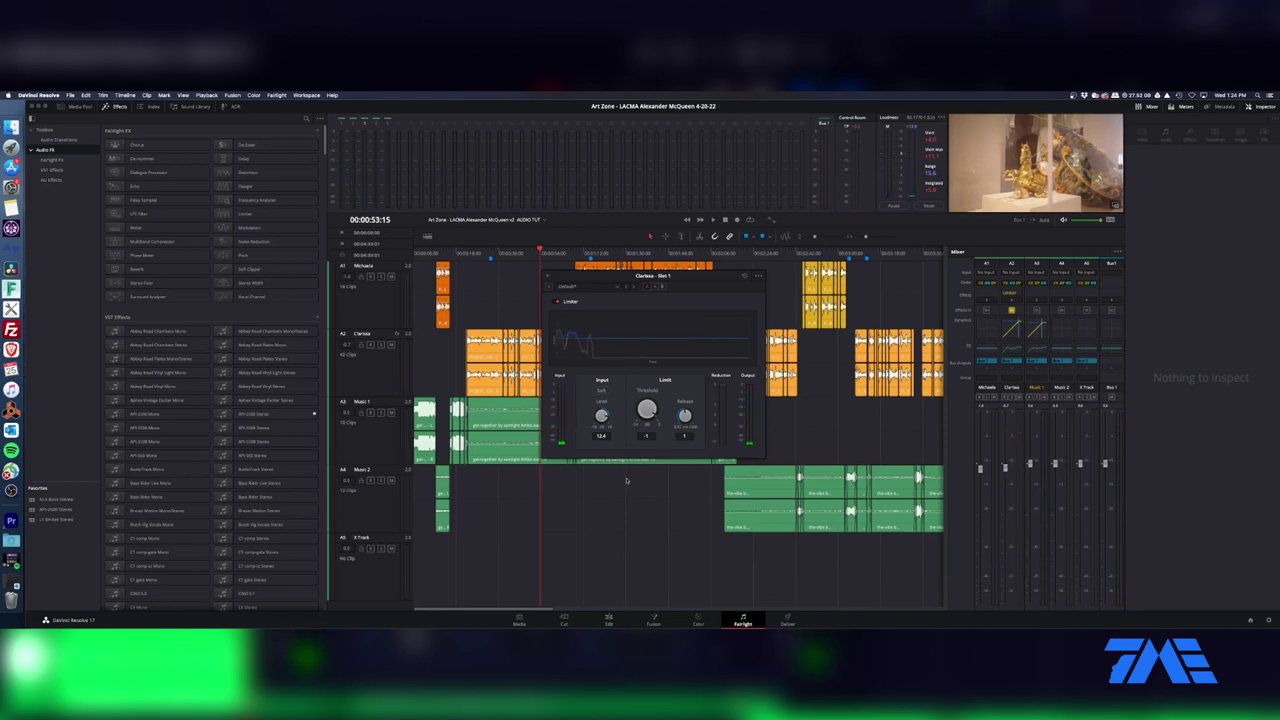
click(548, 276)
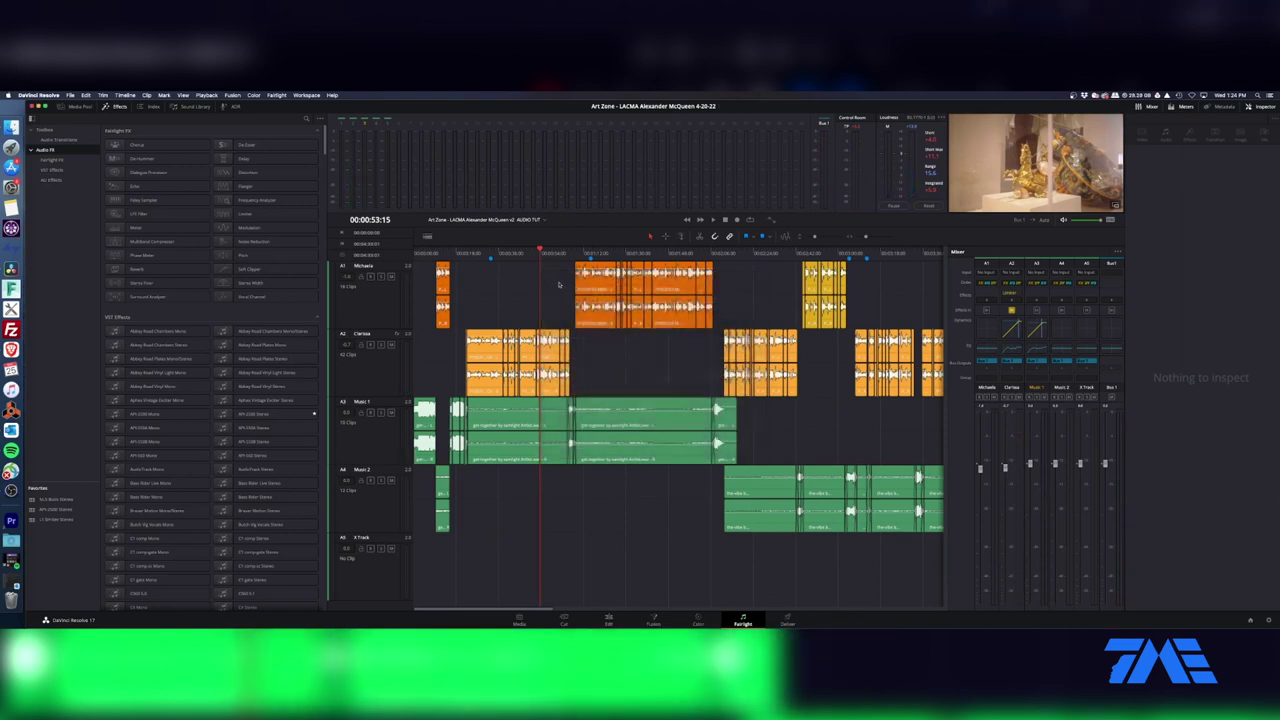
- Remove the Limiter from track A2 and insert the Fairlight FX Vocal Channel instead
click(1019, 295)
click(1033, 306)
click(1015, 293)
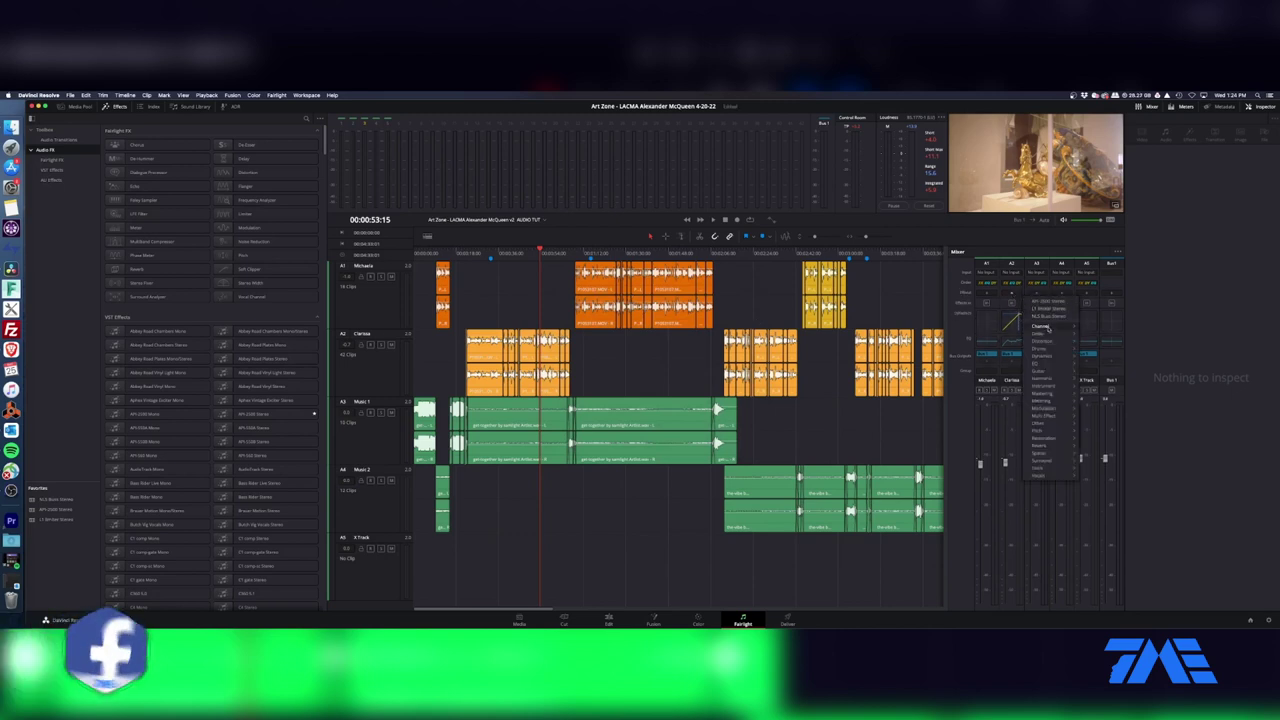
mouse_move(1049, 328)
mouse_move(1102, 327)
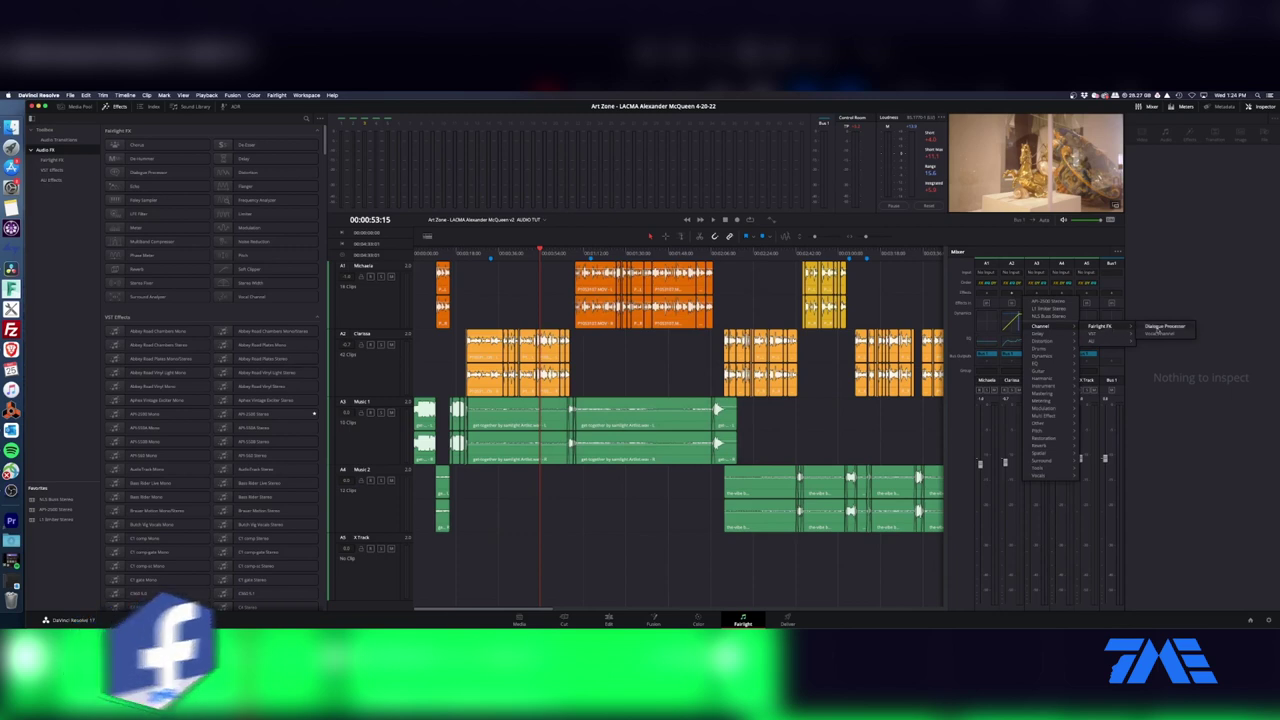
click(1158, 334)
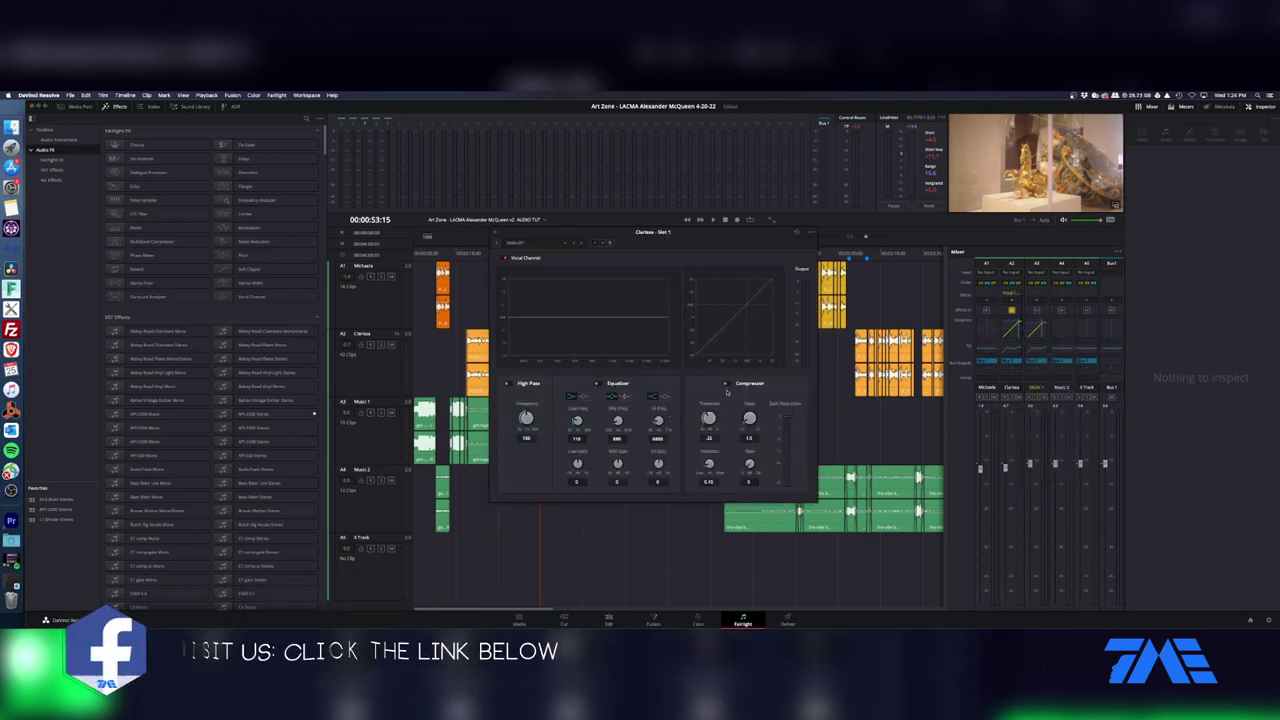
- Enable the A2 Vocal Channel's compressor with a -23.8 threshold, 2.1 ratio and about 6.3 gain during playback
key(space)
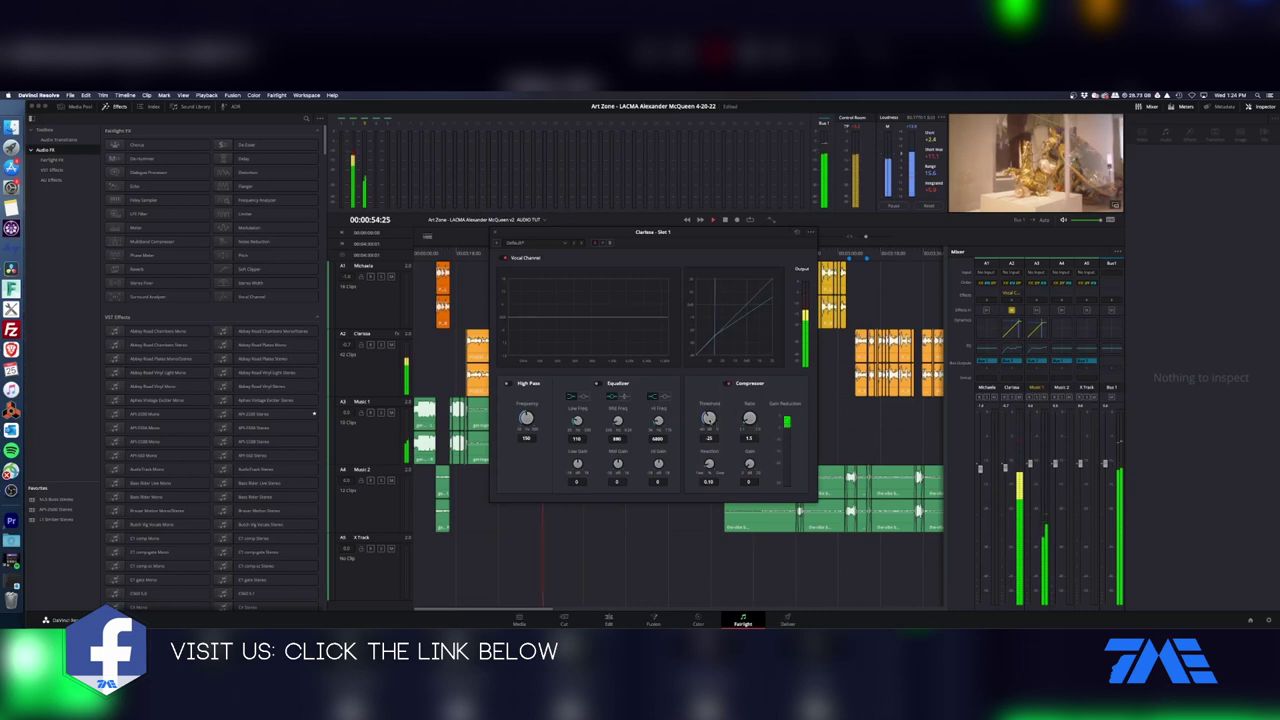
click(727, 384)
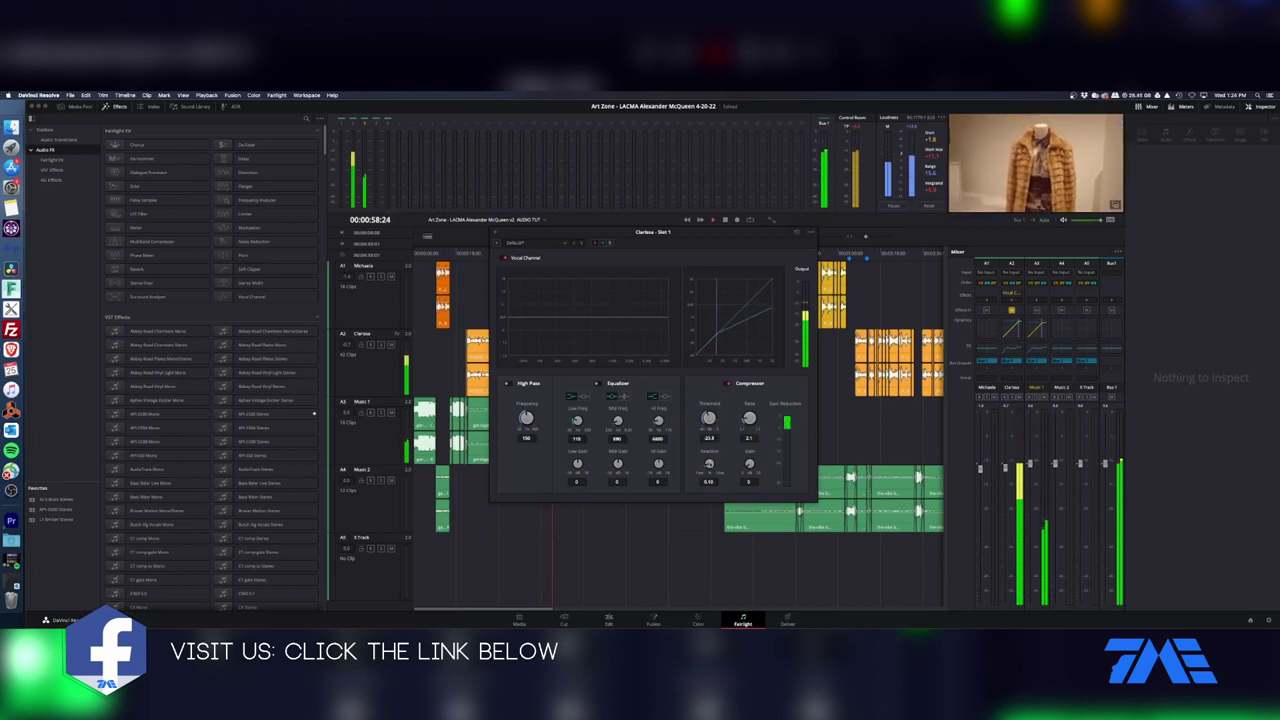
drag(714, 464, 778, 468)
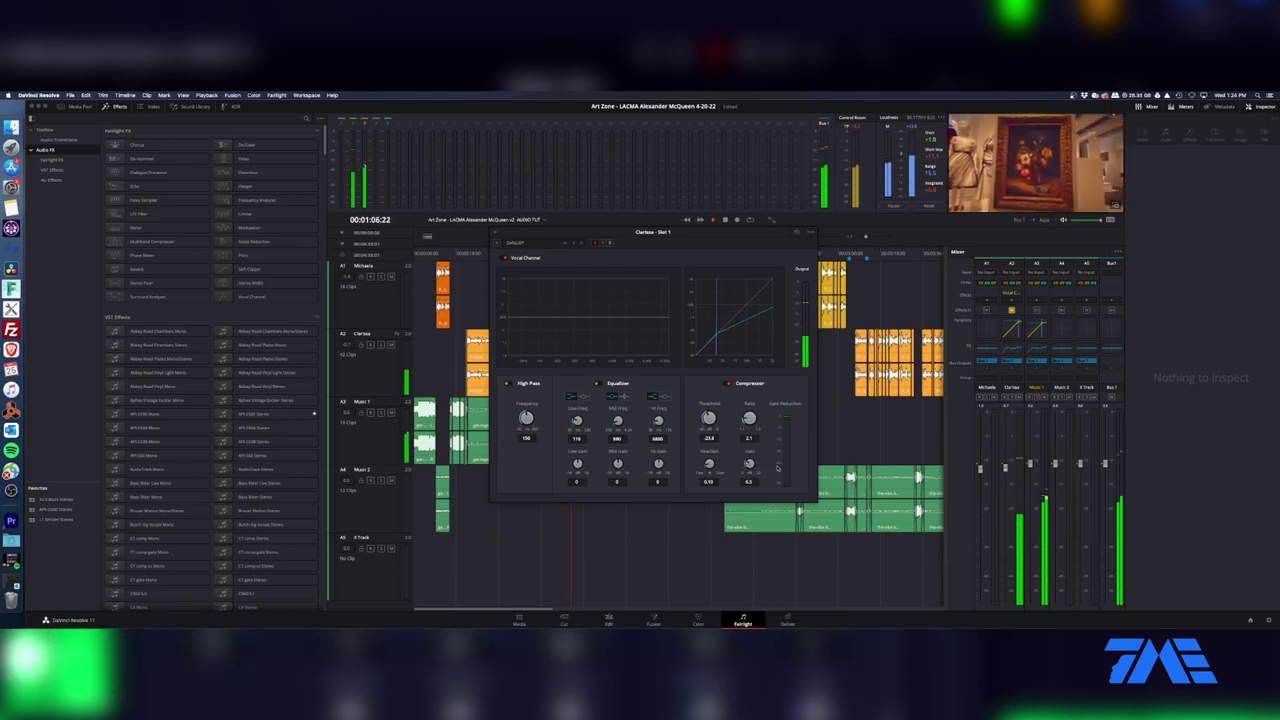
key(space)
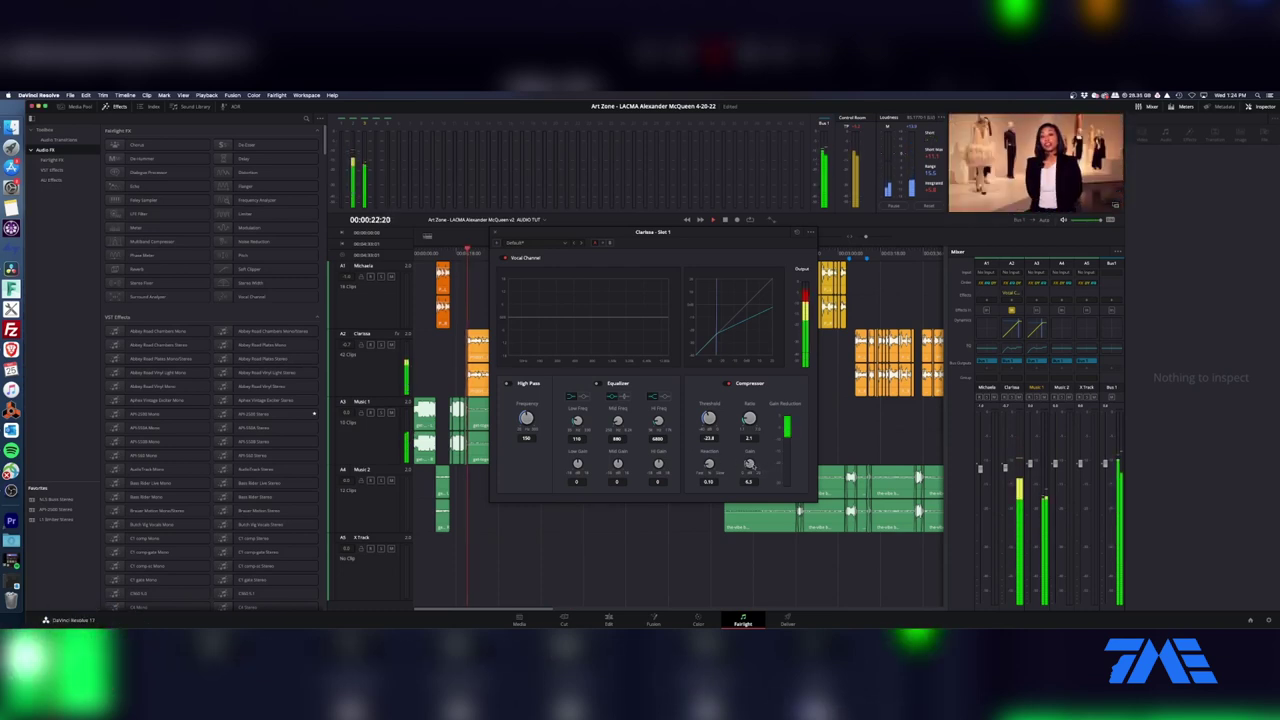
- Replay the A2 dialogue from its start, test compressor gain up to 14.7 in the Vocal Channel, and settle on 7.2
drag(764, 465, 762, 468)
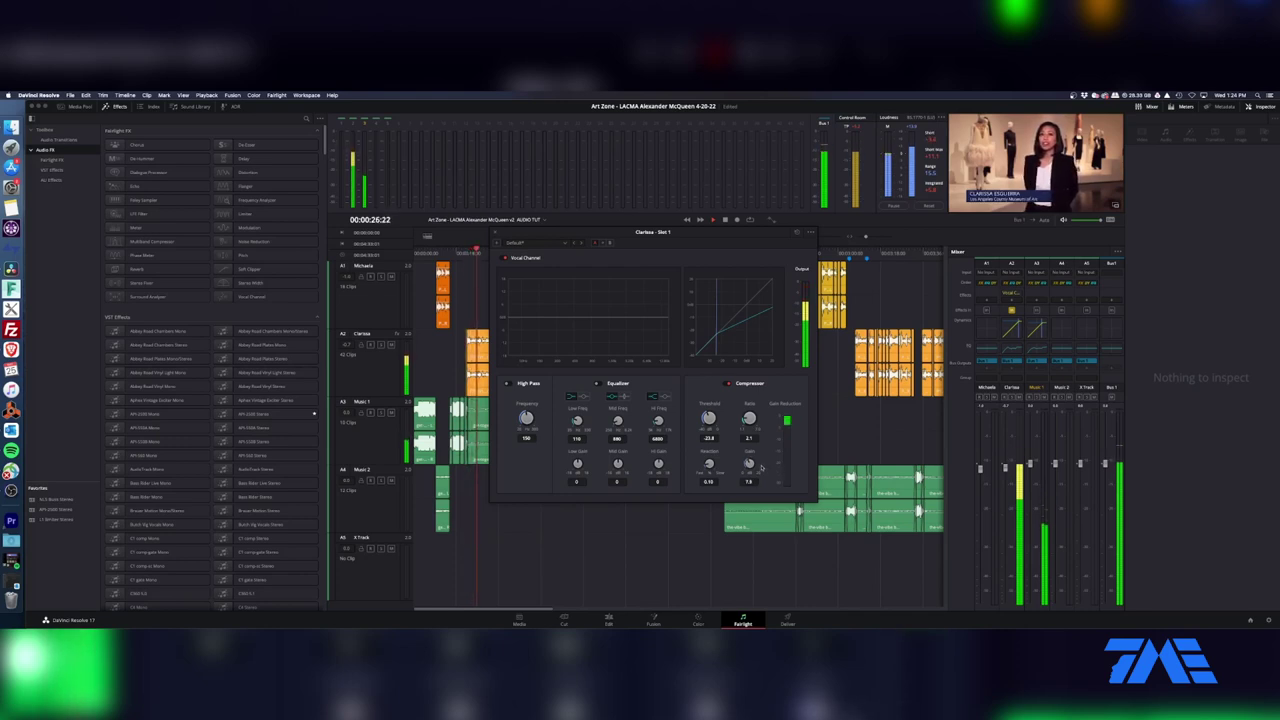
key(space)
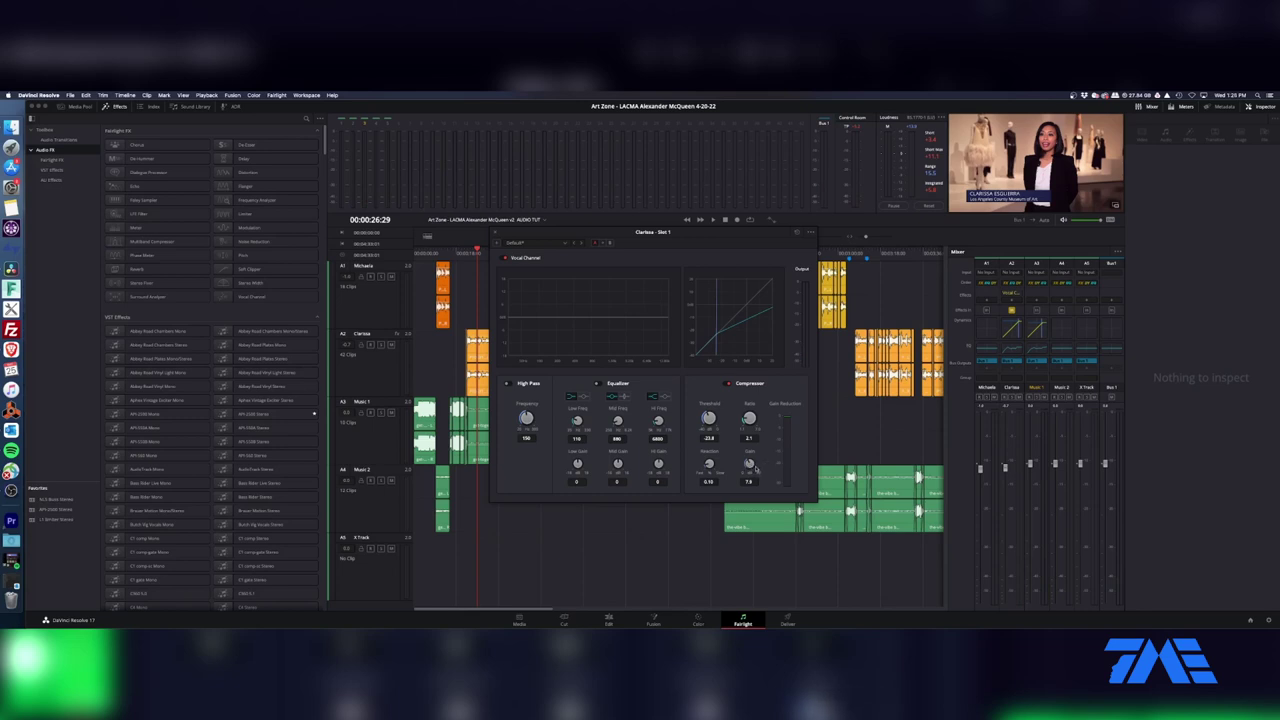
key(space)
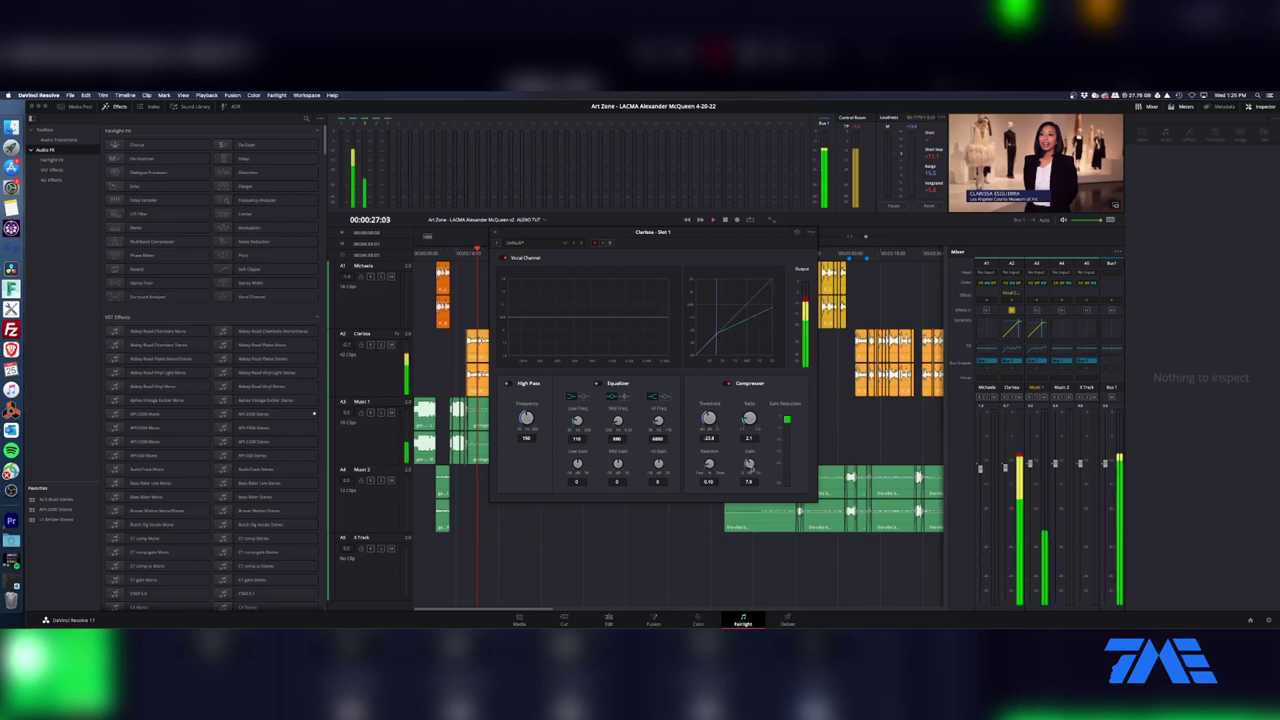
drag(756, 468, 785, 471)
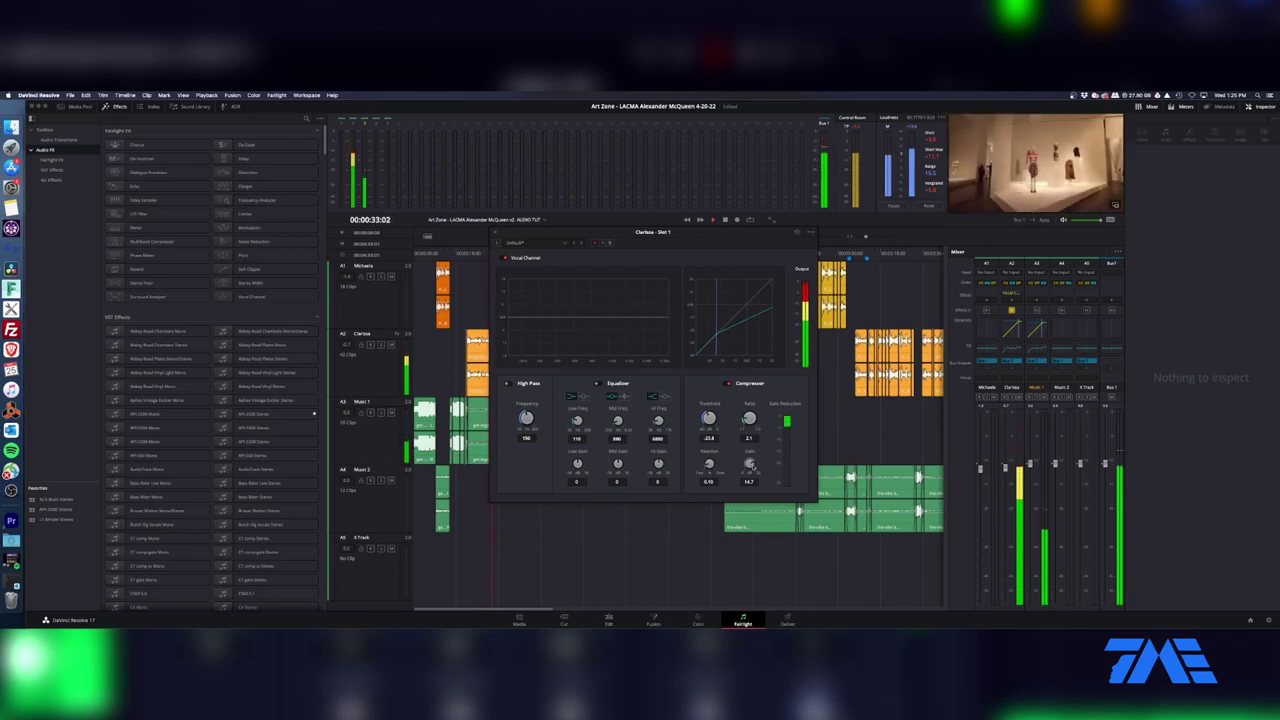
drag(750, 463, 717, 478)
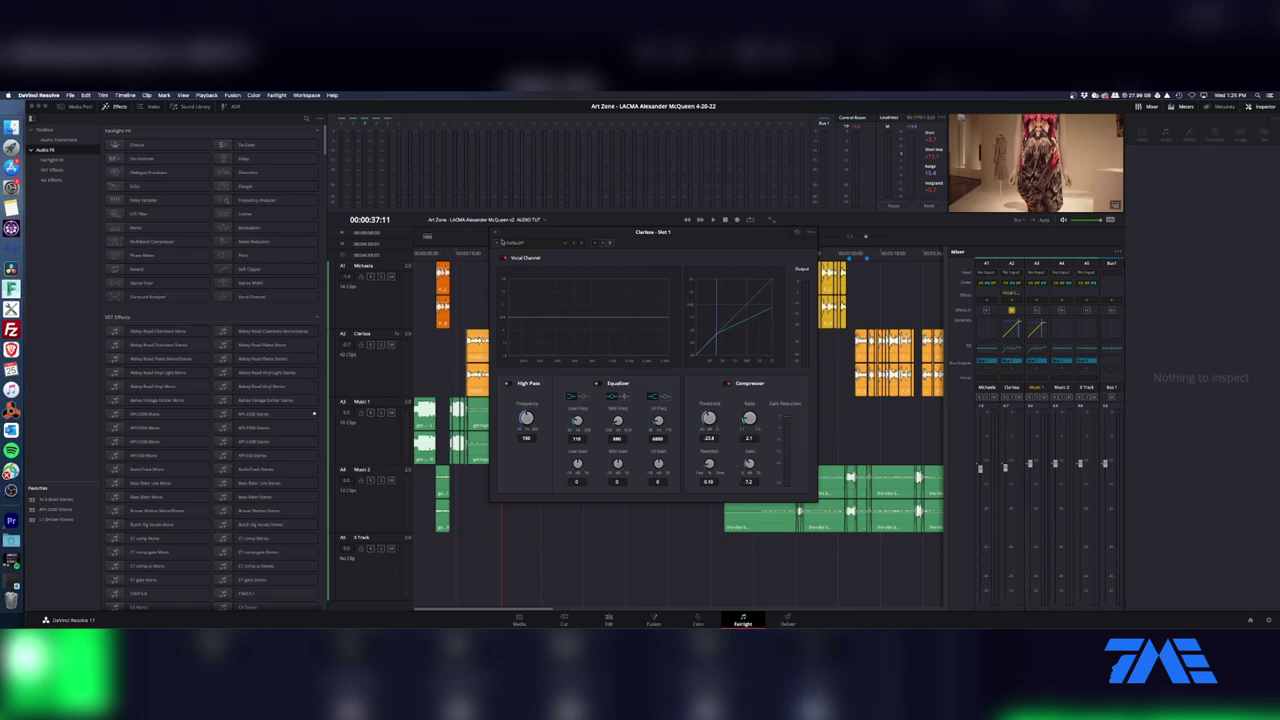
- Compare the A2 dialogue with the Vocal Channel bypassed and enabled during playback
key(space)
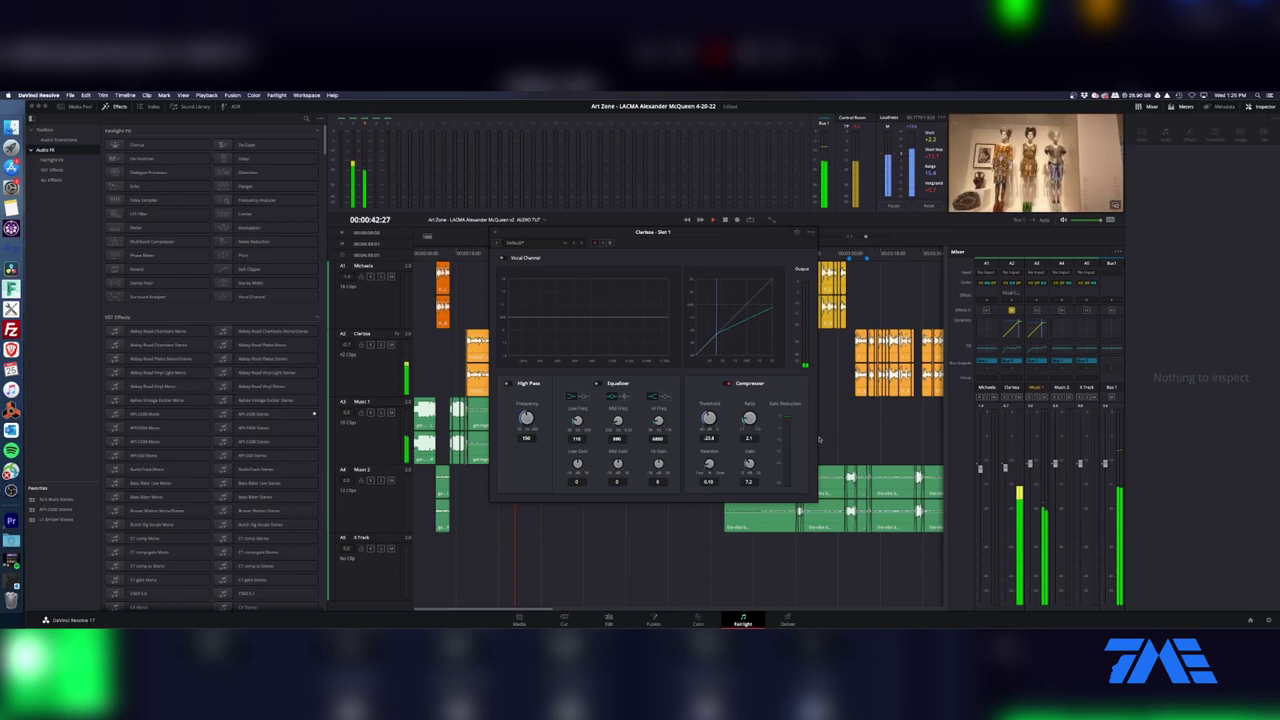
click(503, 258)
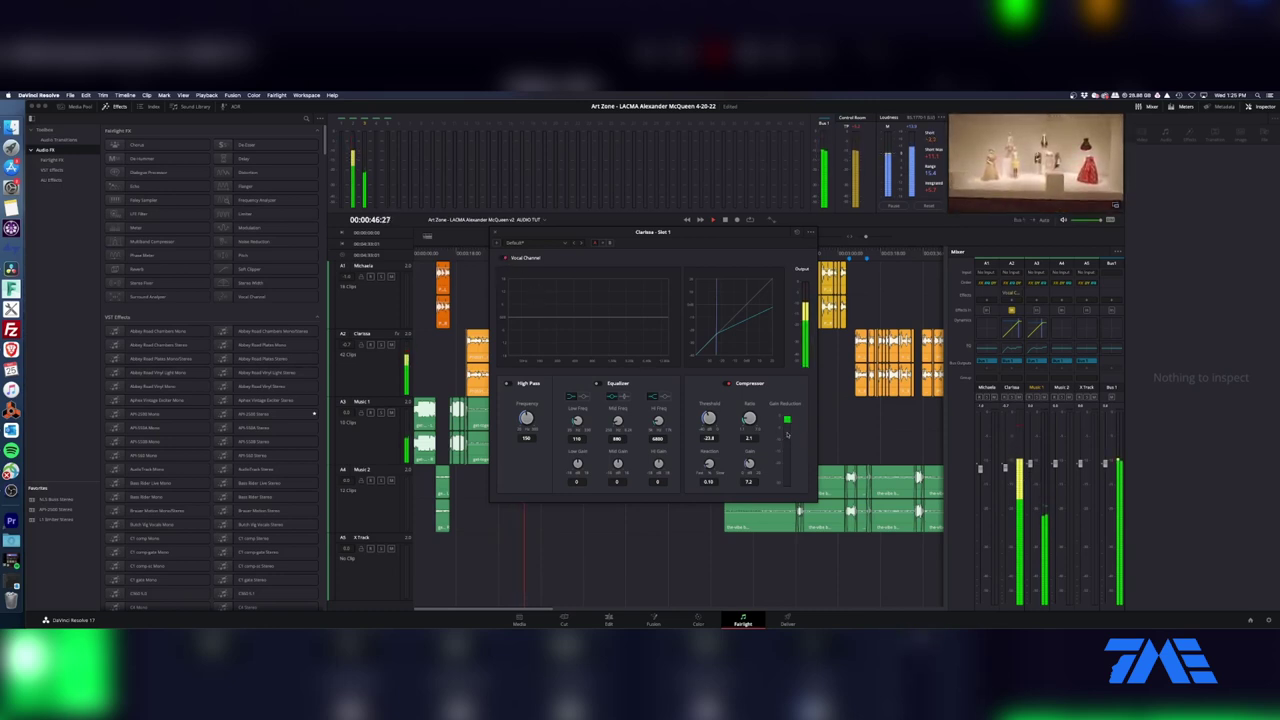
key(space)
key(Escape)
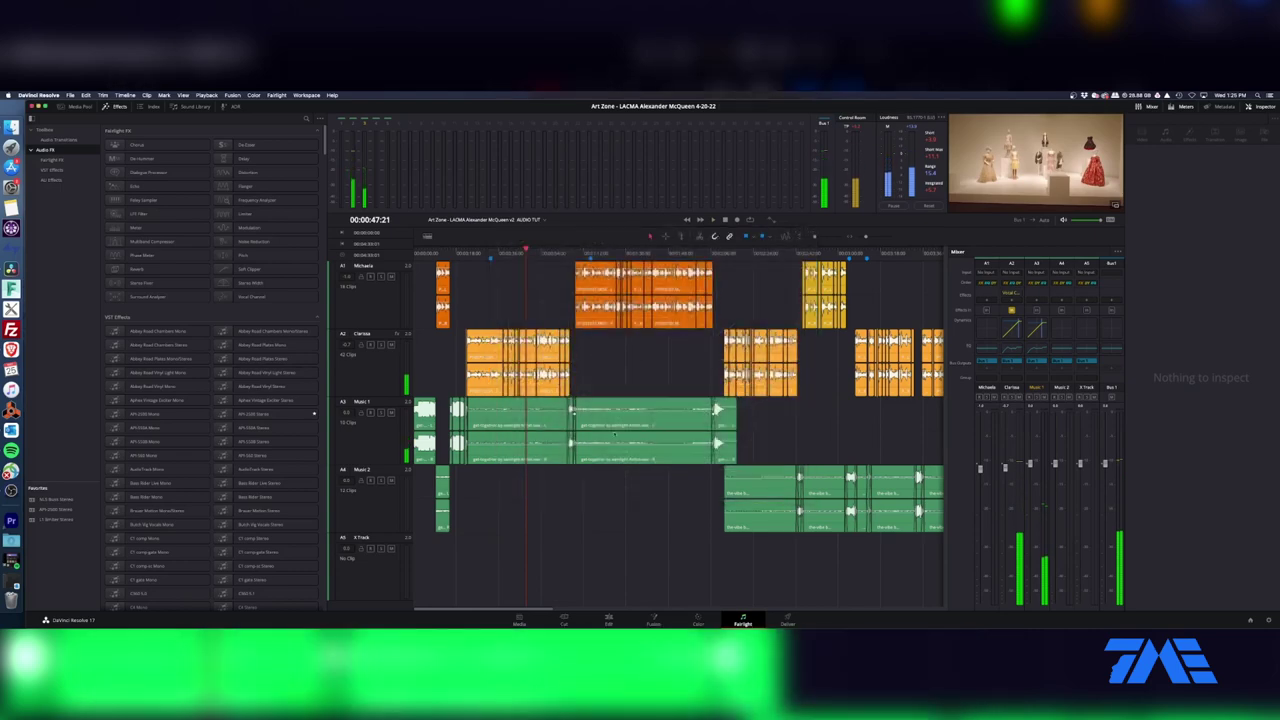
- Add the Vocal Channel effect to the Music 1 track and view the timeline closely around 00:01:19:00
key(super+minus)
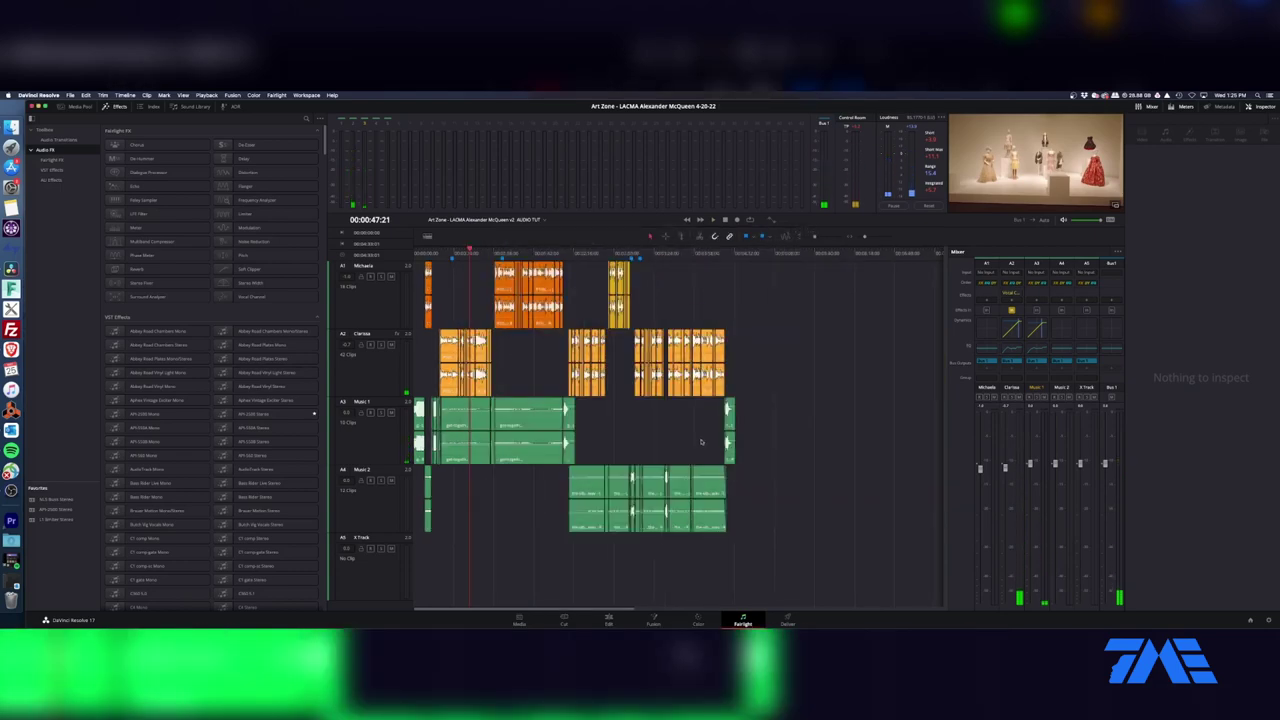
key(super+equal)
click(1012, 296)
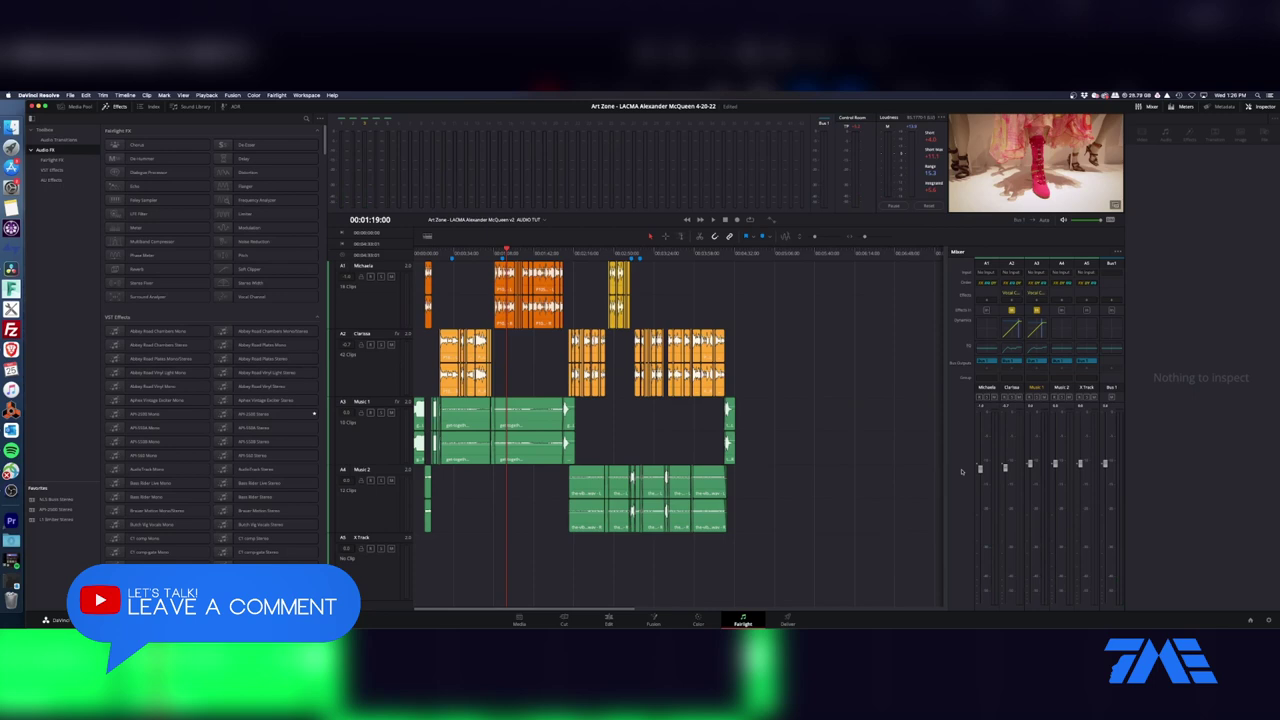
key(super+equal)
key(super+equal)
key(super+equal)
key(super+equal)
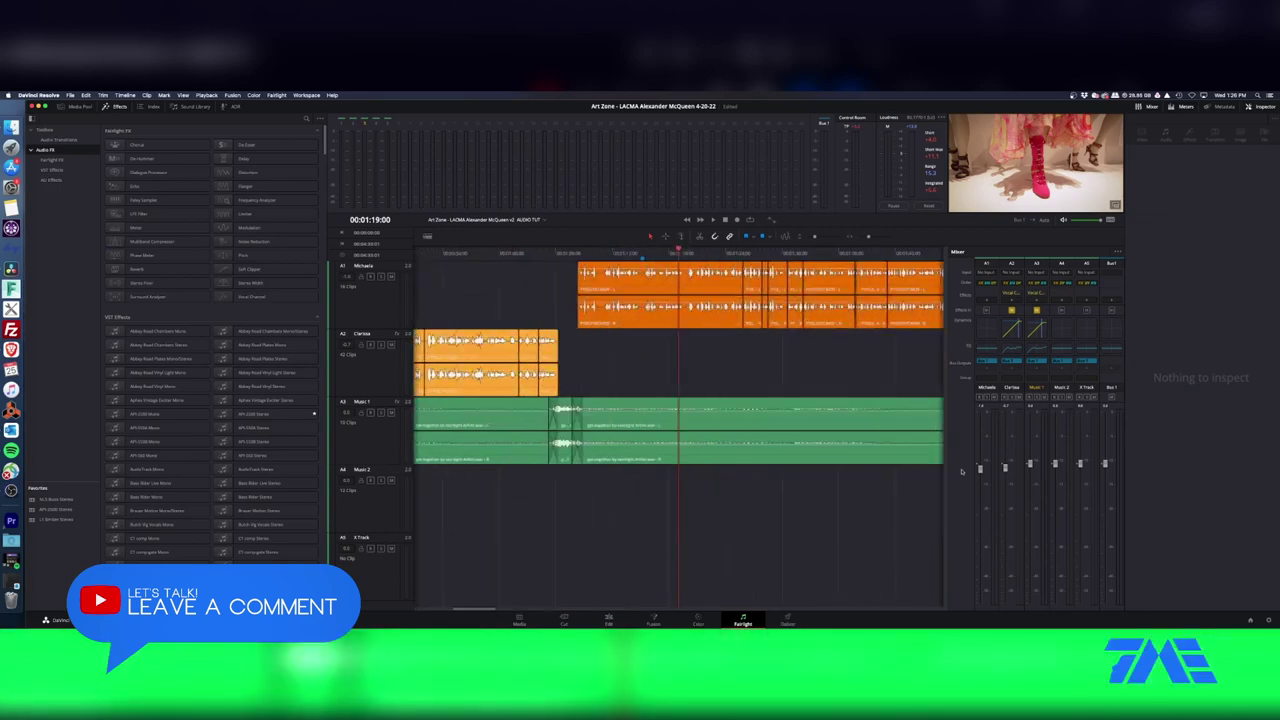
- Play the change from the A2 to the A1 dialogue from 00:01:02:26, and replay it from 00:01:03:22
click(442, 265)
scroll(460, 300, up, 3)
key(space)
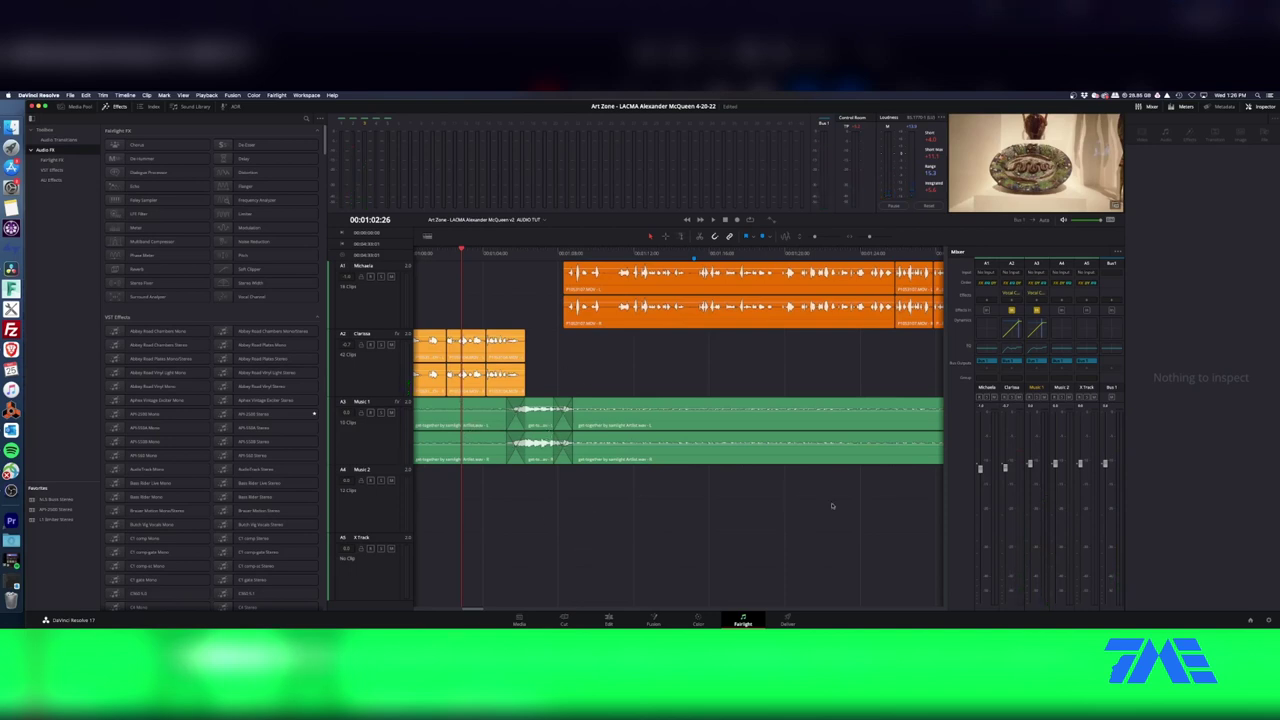
key(space)
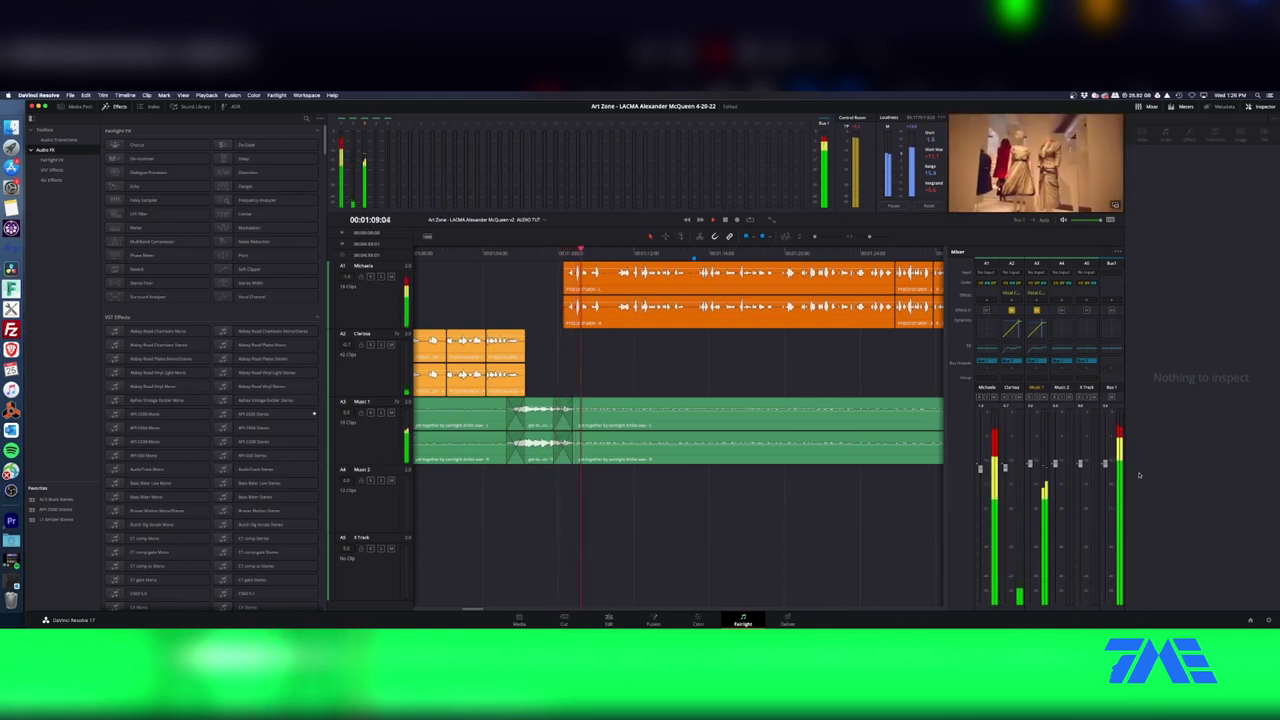
click(480, 253)
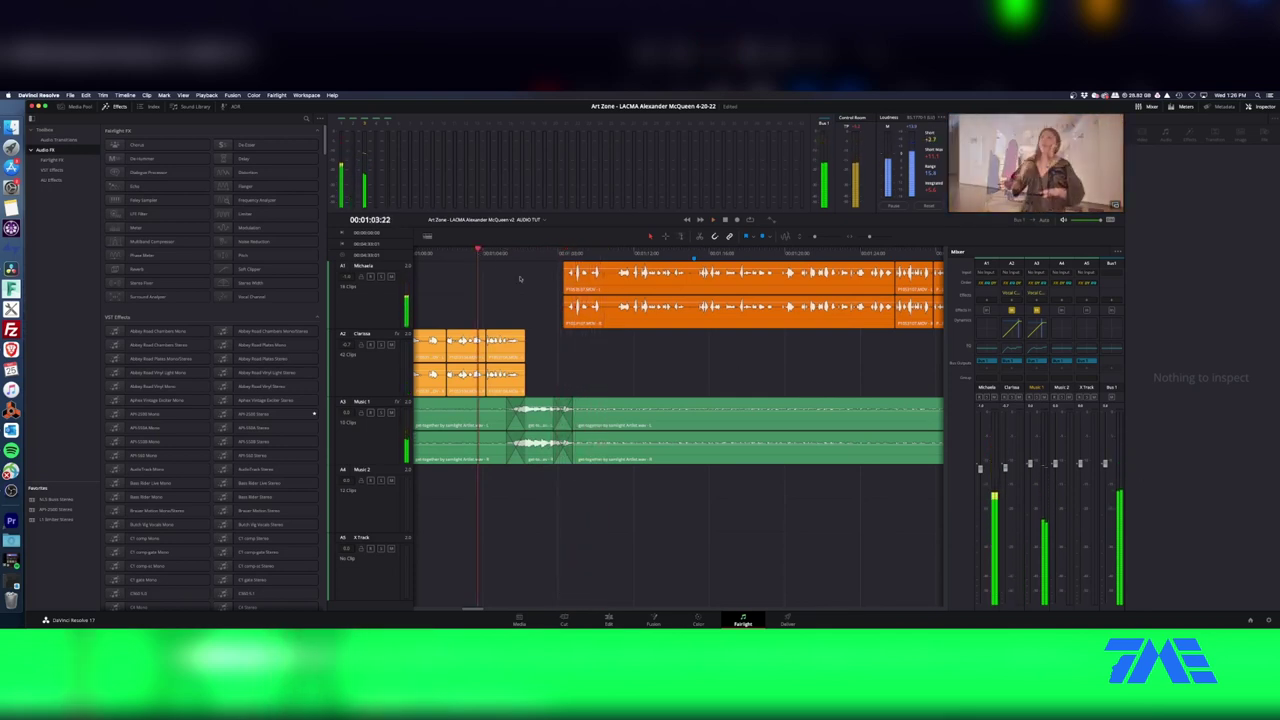
- Play the timeline from 00:02:03:24 to check the handover from the A1 dialogue through the music to the A2 dialogue
key(super+minus)
key(super+minus)
key(super+minus)
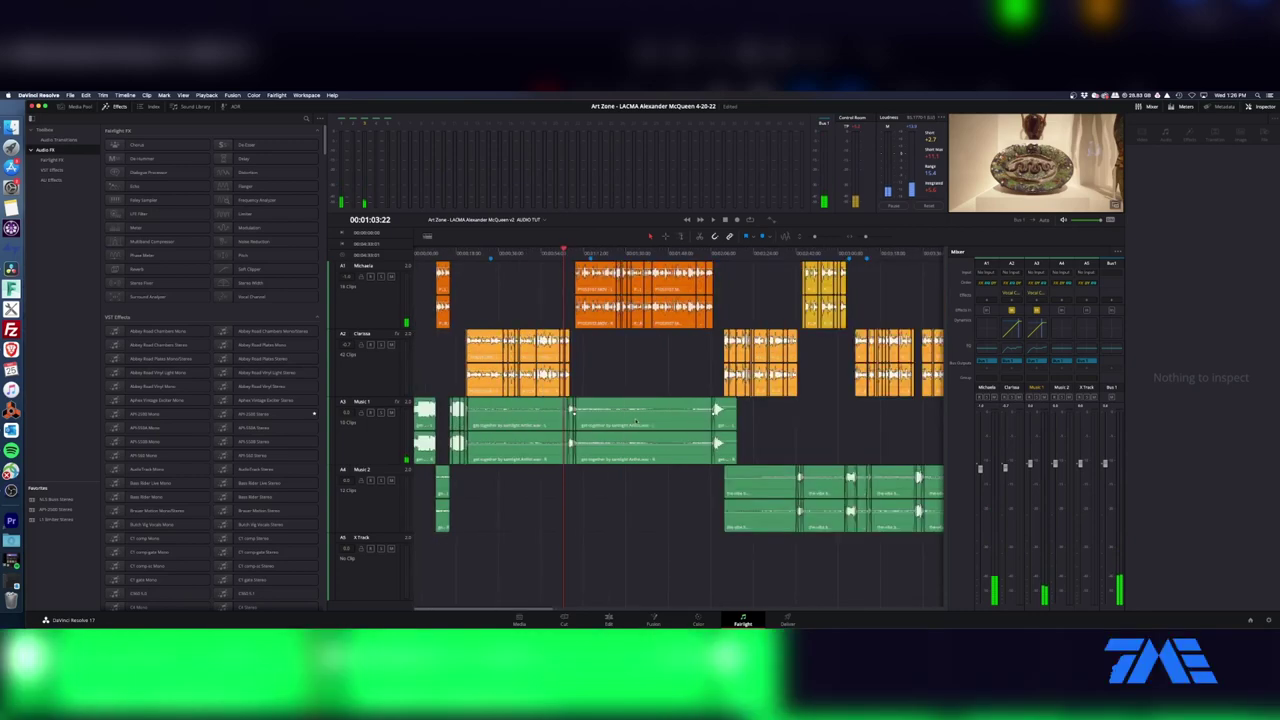
click(706, 256)
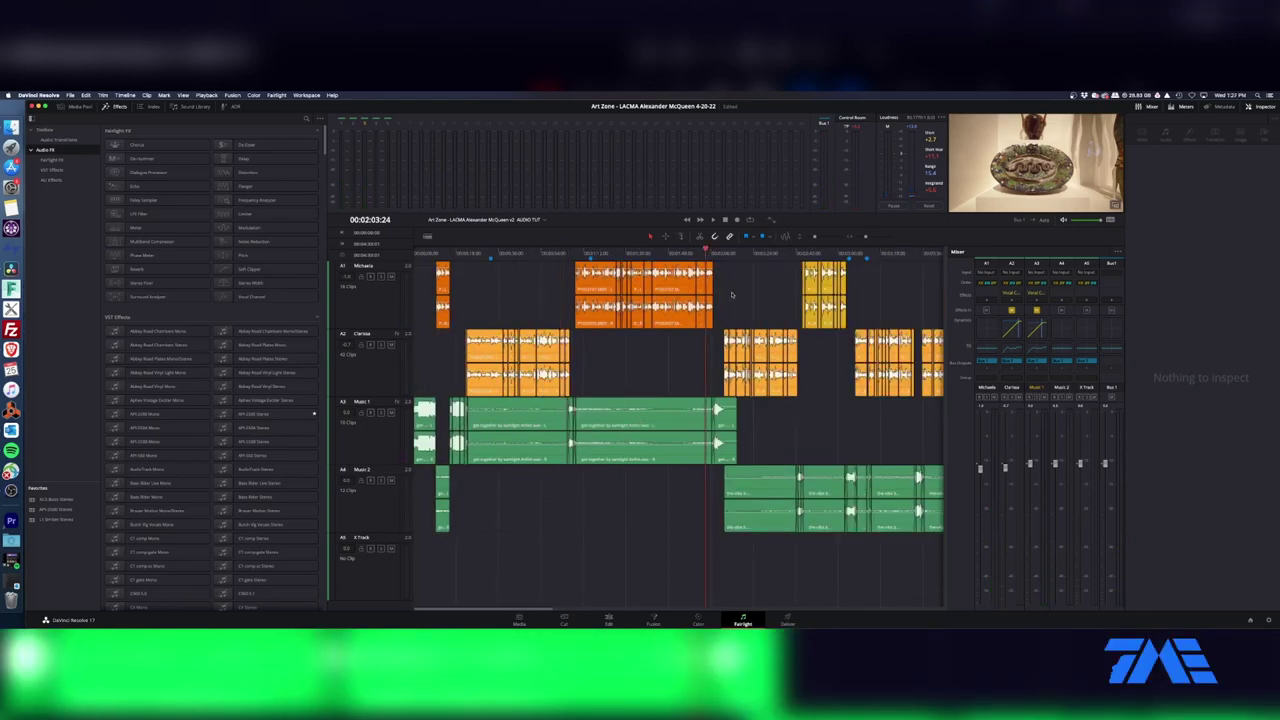
scroll(731, 294, up, 5)
key(space)
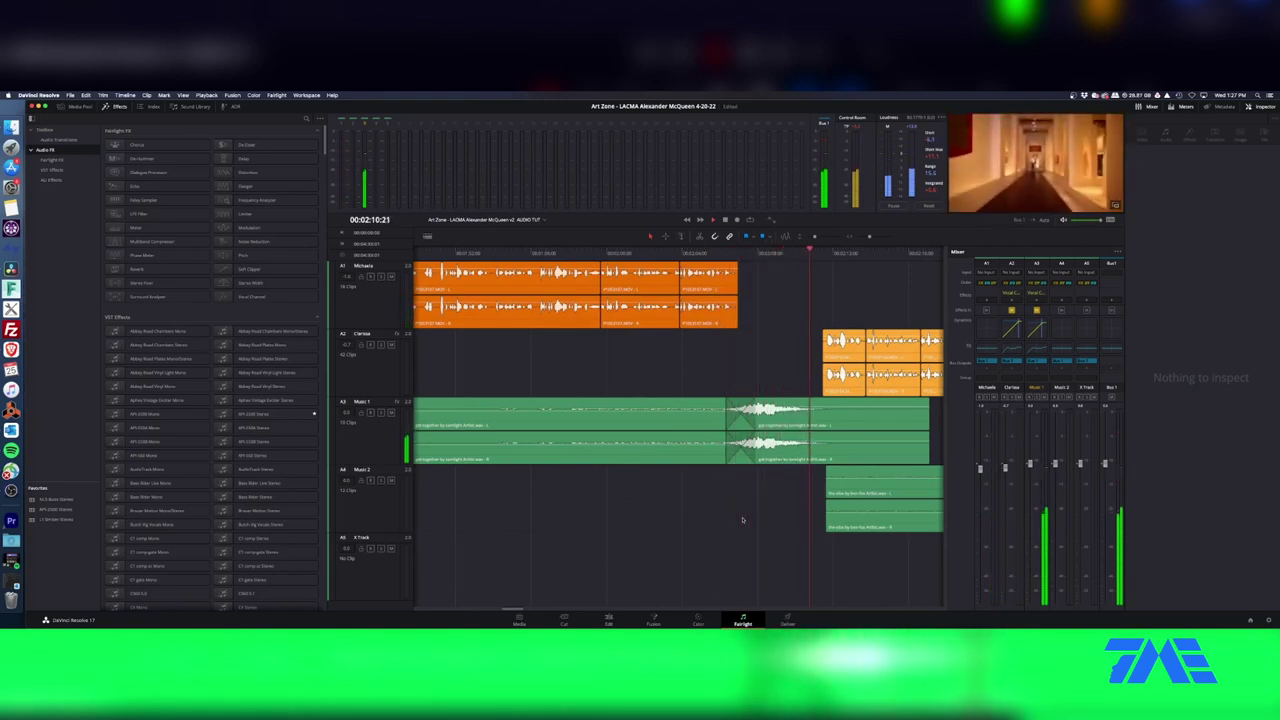
key(super+minus)
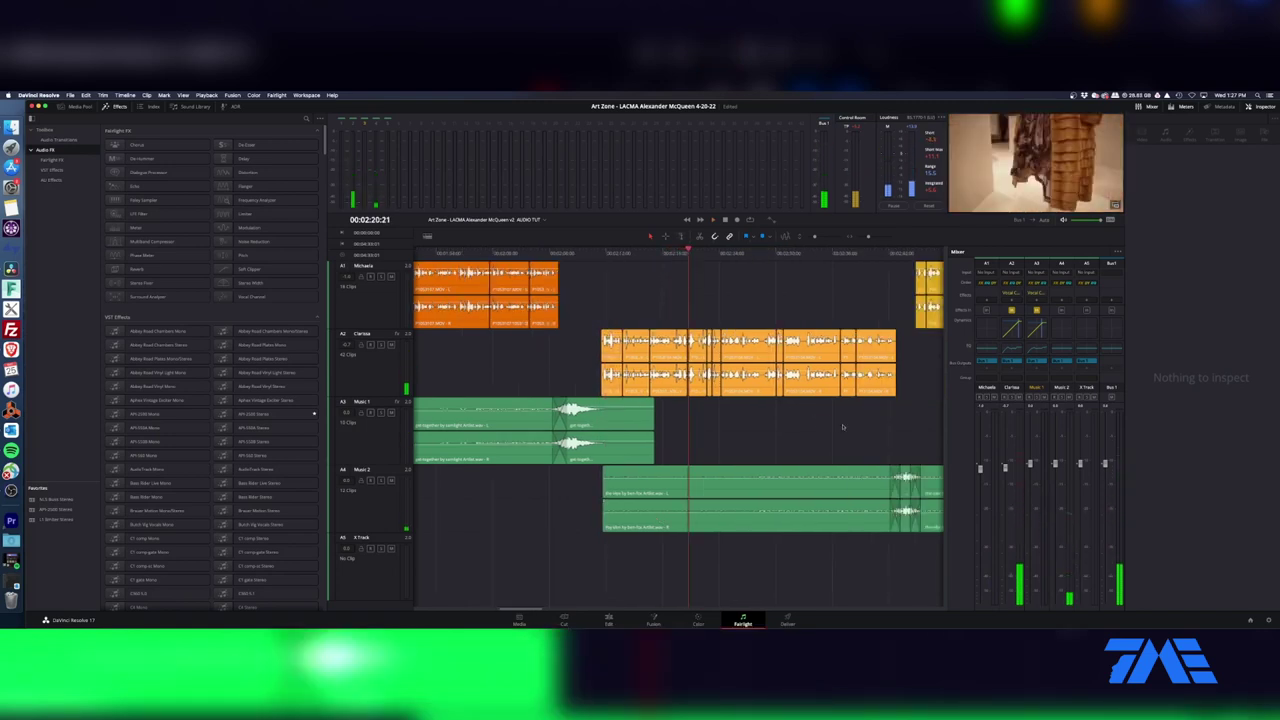
- View the whole timeline and play from 00:02:20:21 while checking the Bus 1 and loudness meters
key(super+minus)
key(super+minus)
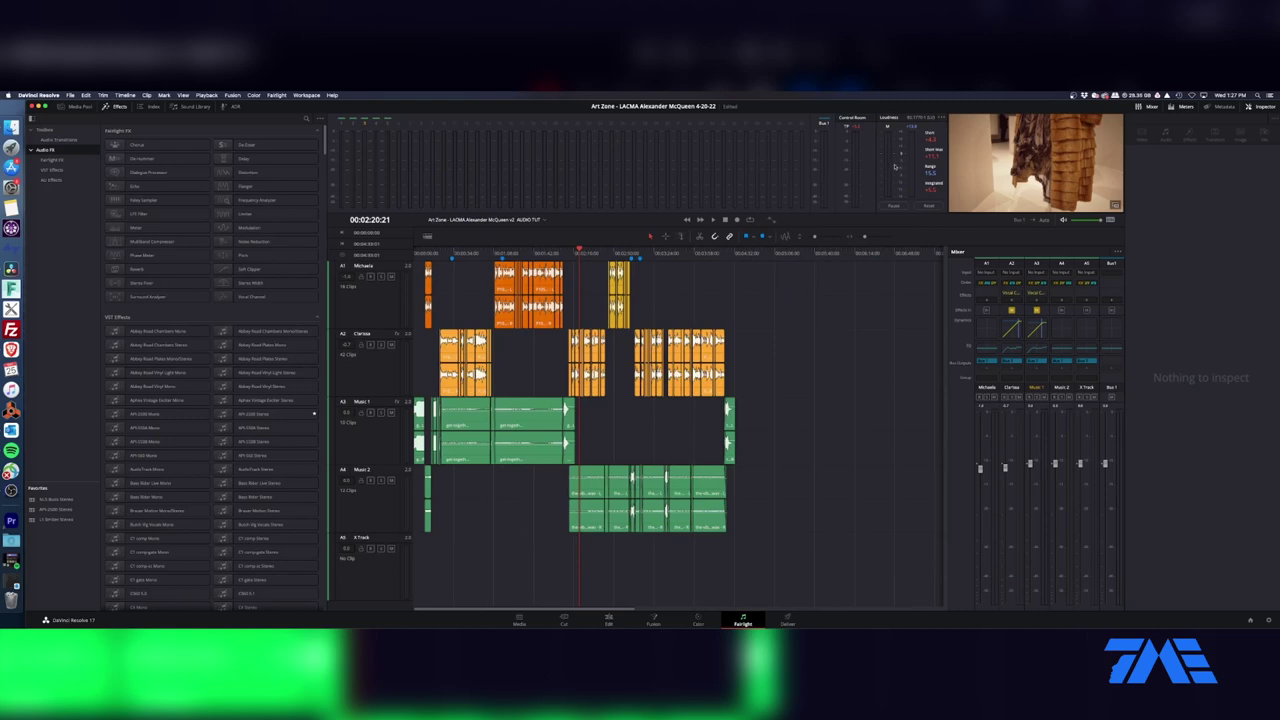
key(space)
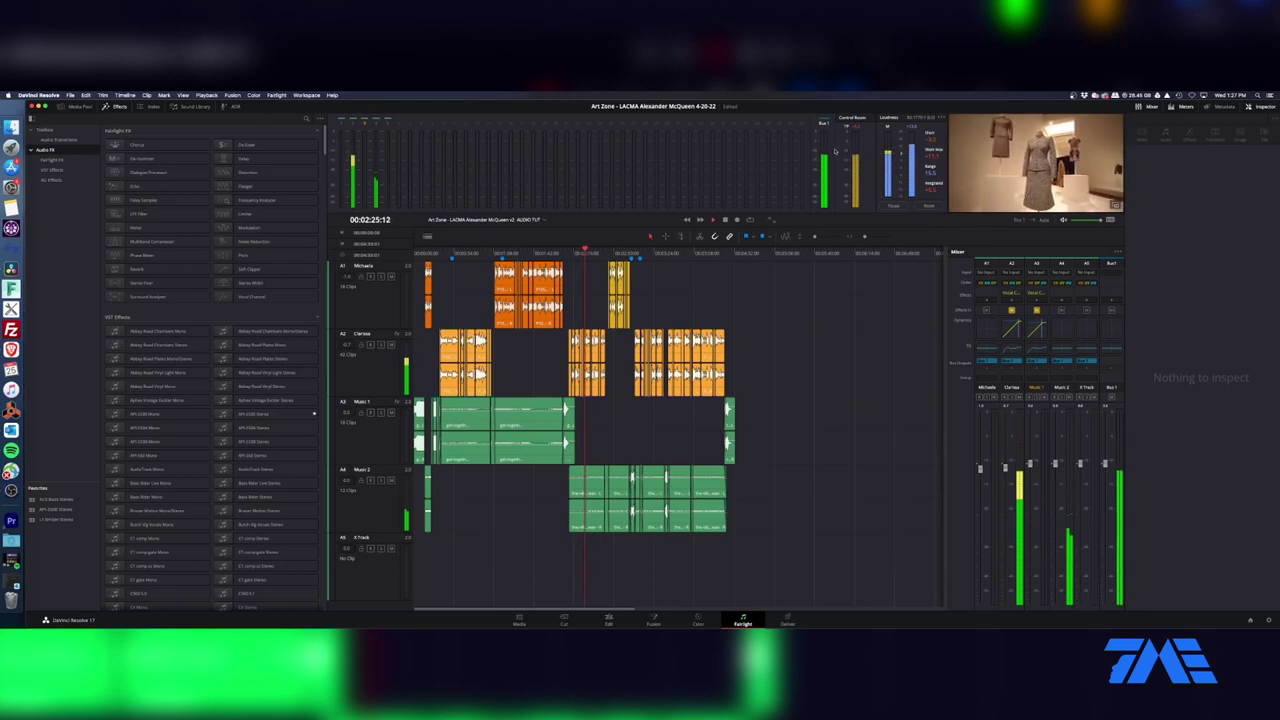
key(space)
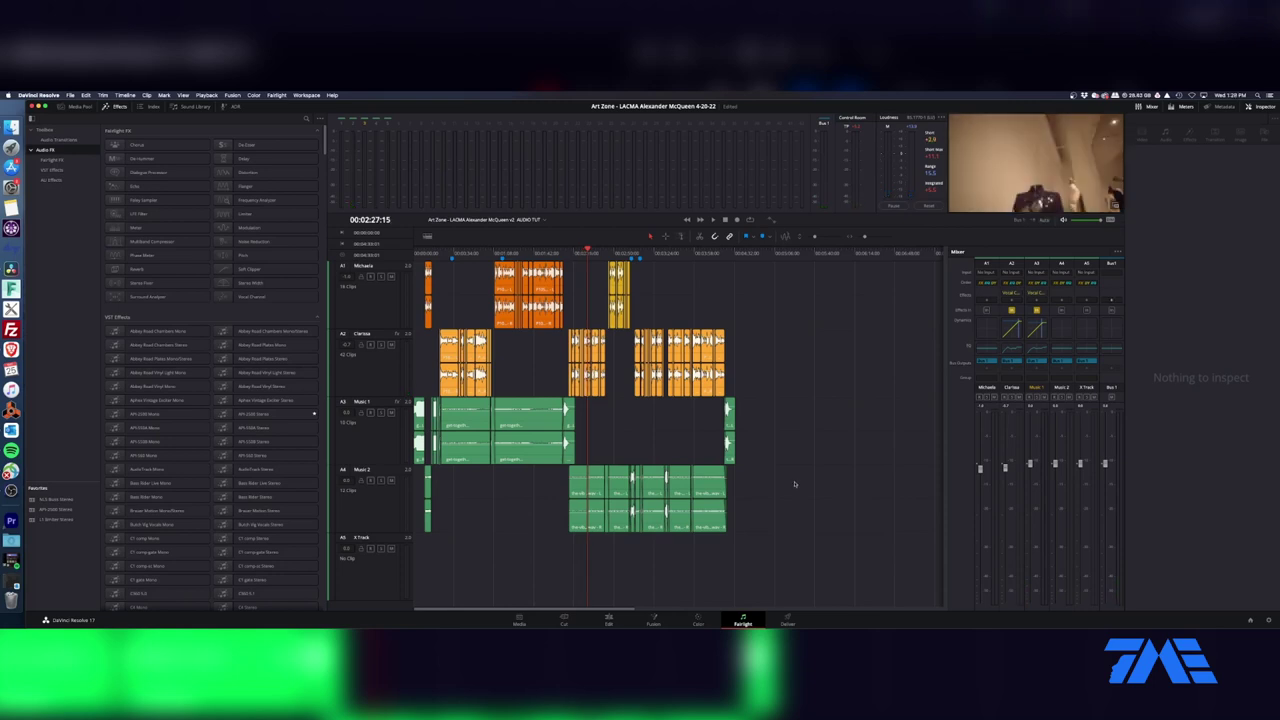
- Add the Dialogue Processor effect to Bus 1
click(1112, 301)
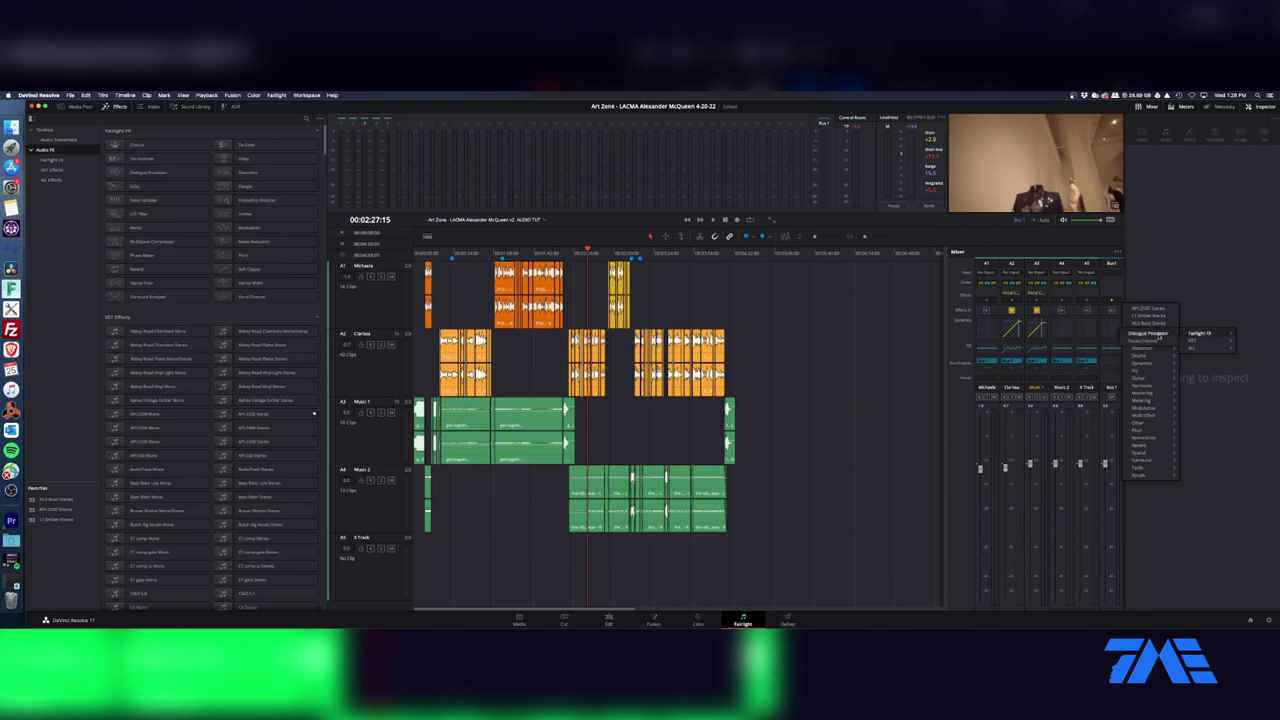
click(1150, 334)
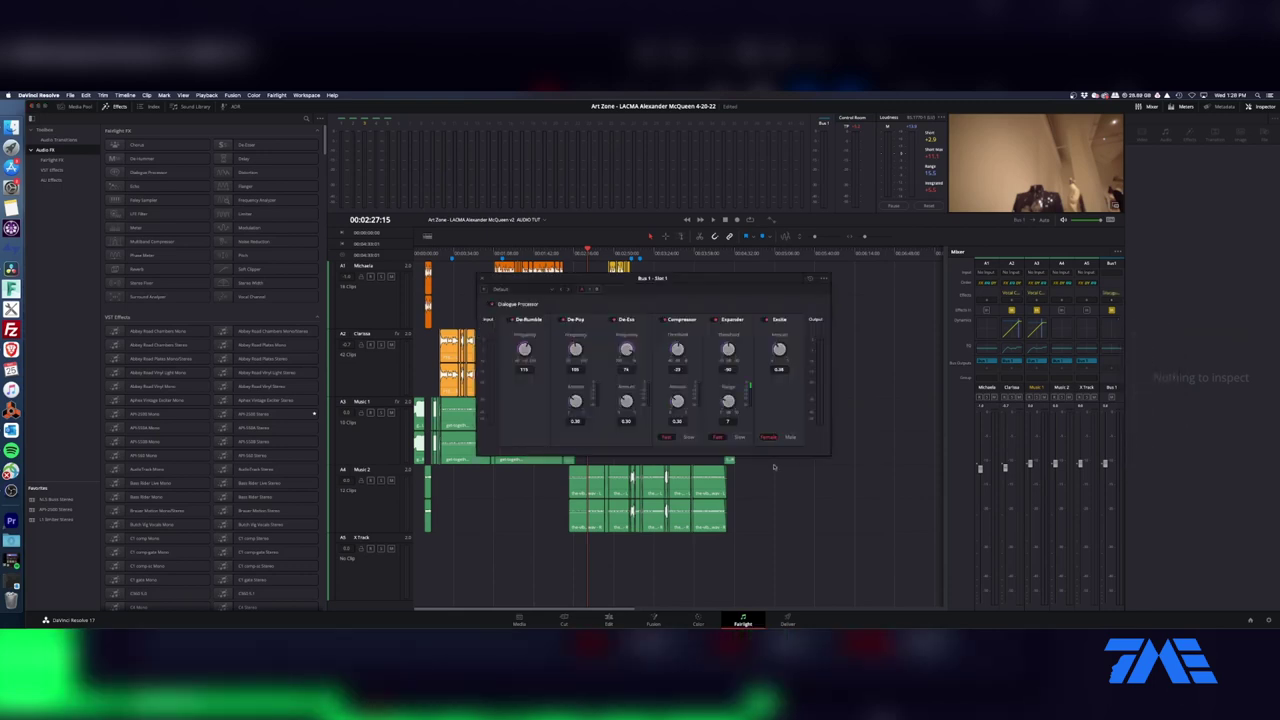
drag(552, 282, 552, 289)
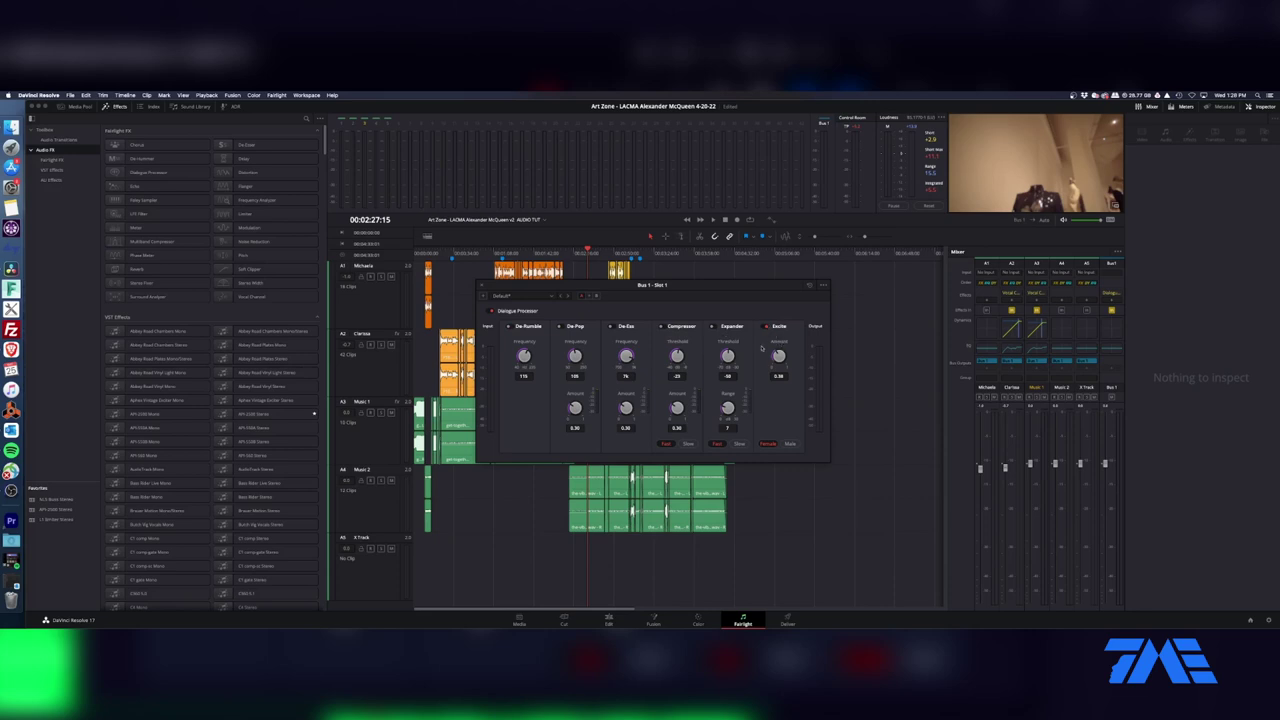
- Toggle the Excite stage of the Bus 1 Dialogue Processor and adjust its amount during playback
key(space)
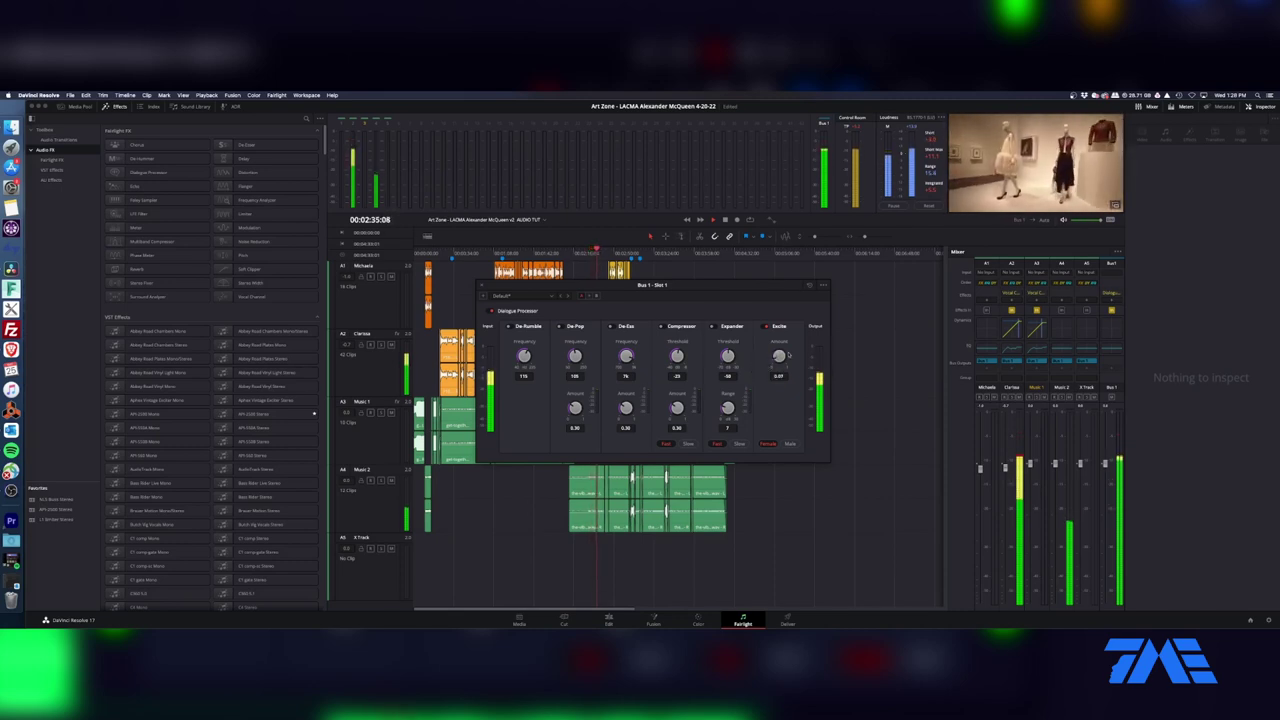
click(765, 326)
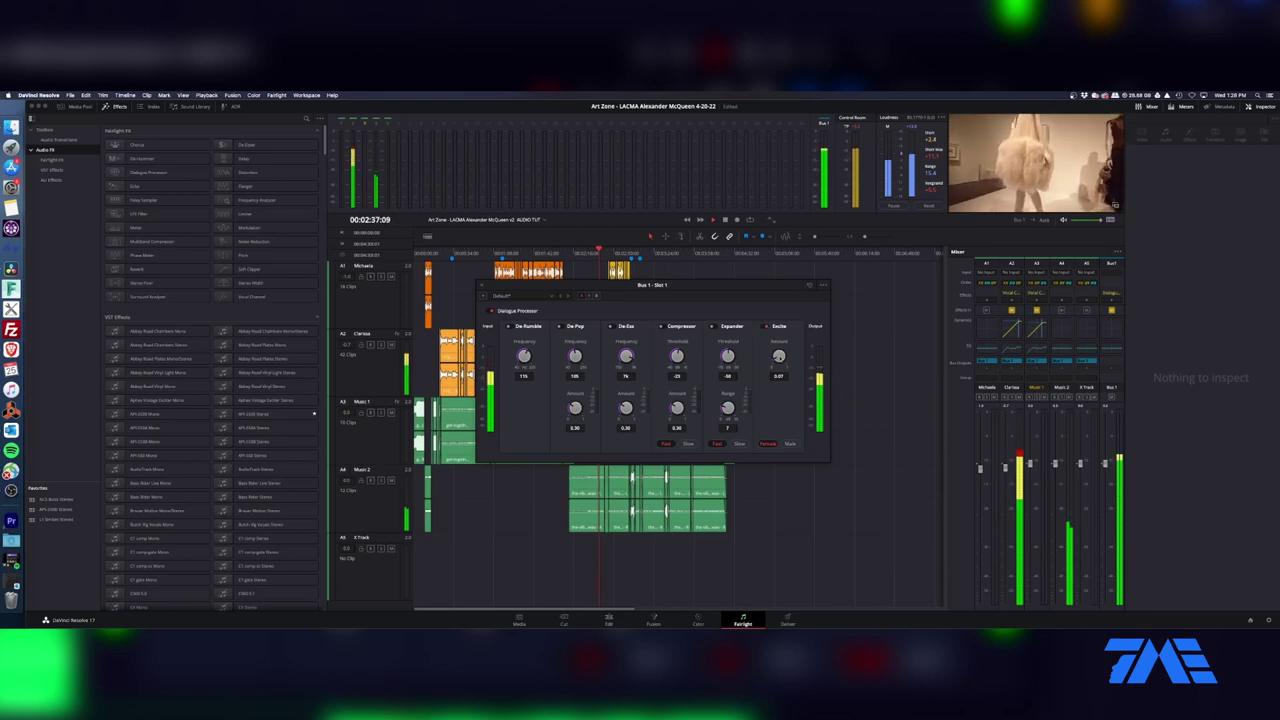
drag(779, 356, 775, 342)
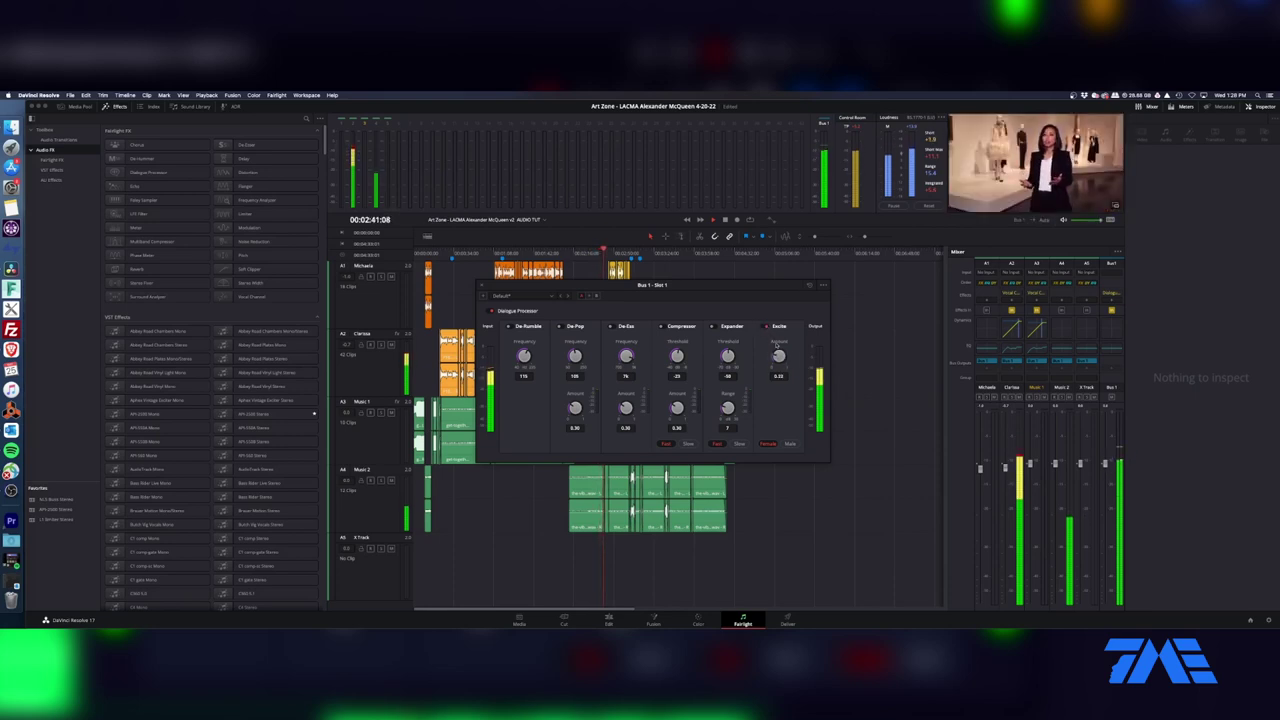
drag(777, 357, 776, 362)
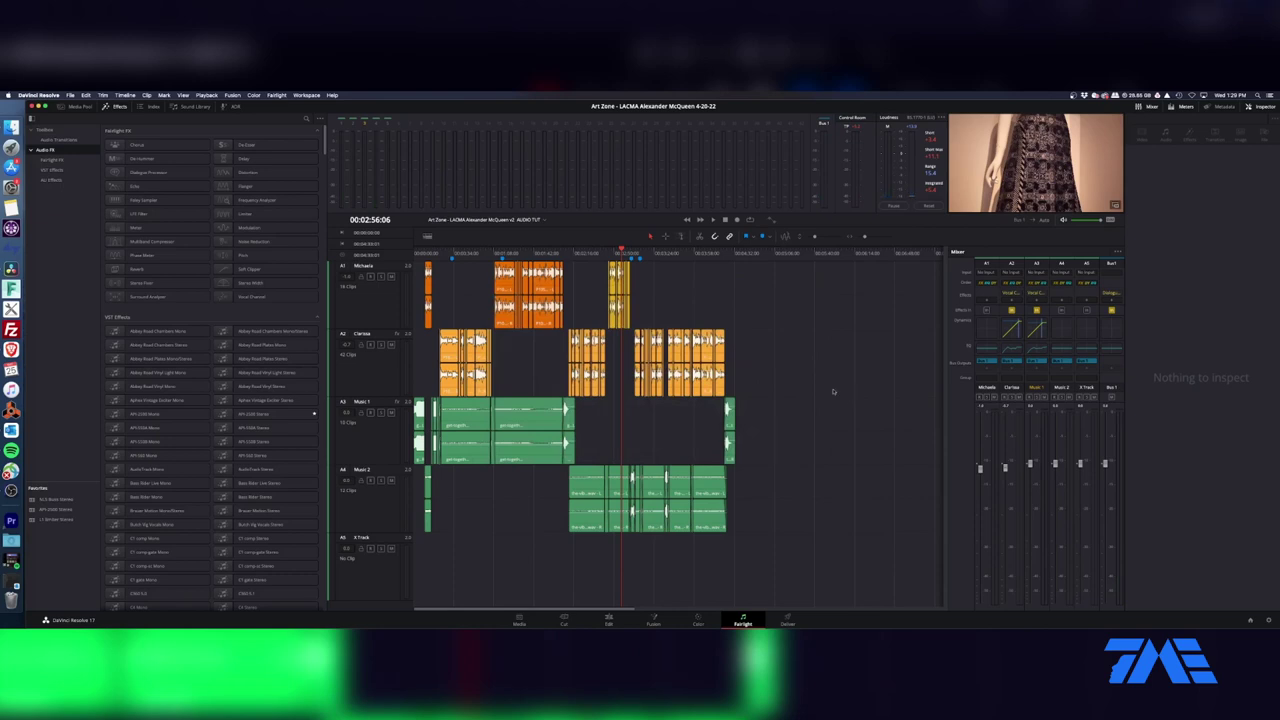
- Resume playback and add the Fairlight FX Limiter to Bus 1 after the Dialogue Processor
key(space)
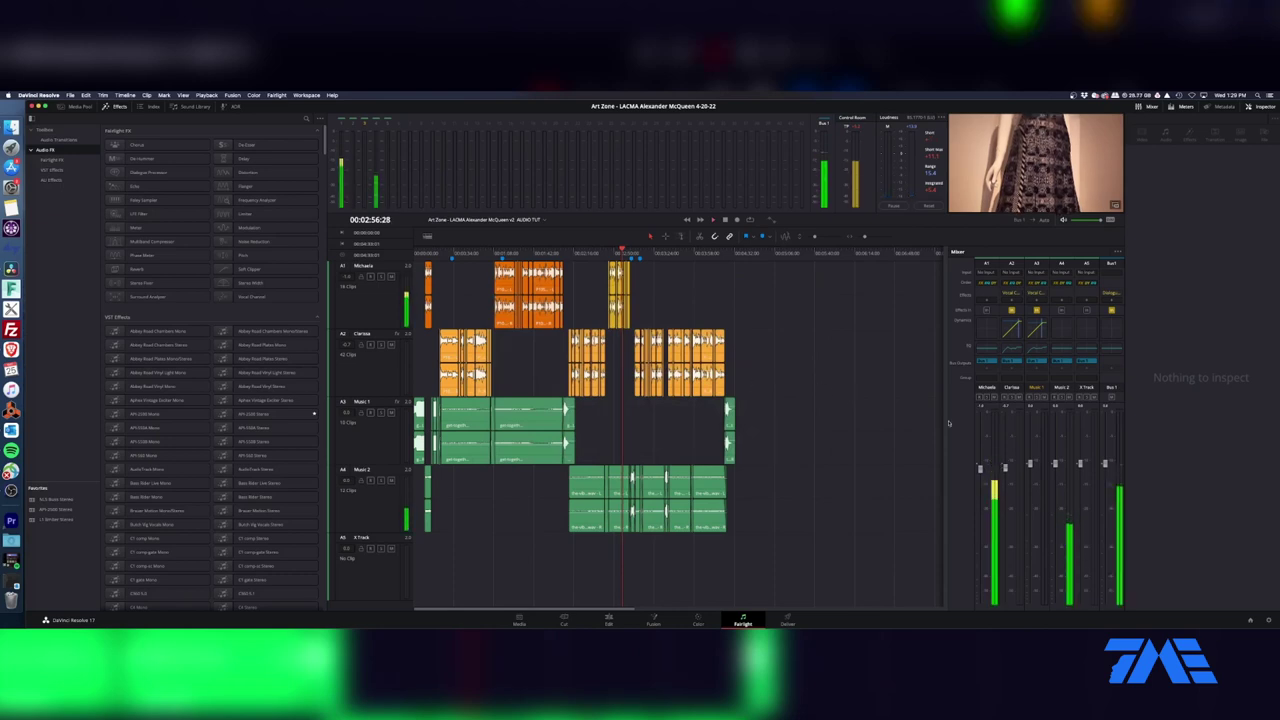
click(1111, 300)
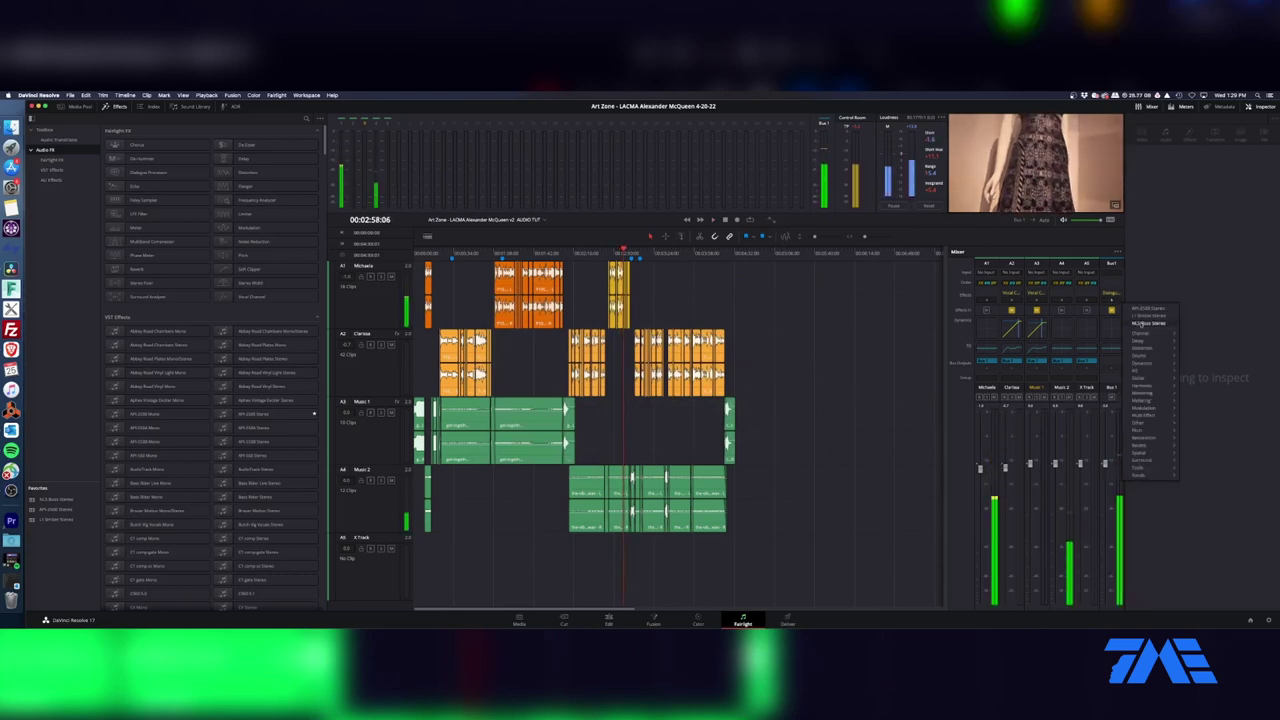
mouse_move(1157, 367)
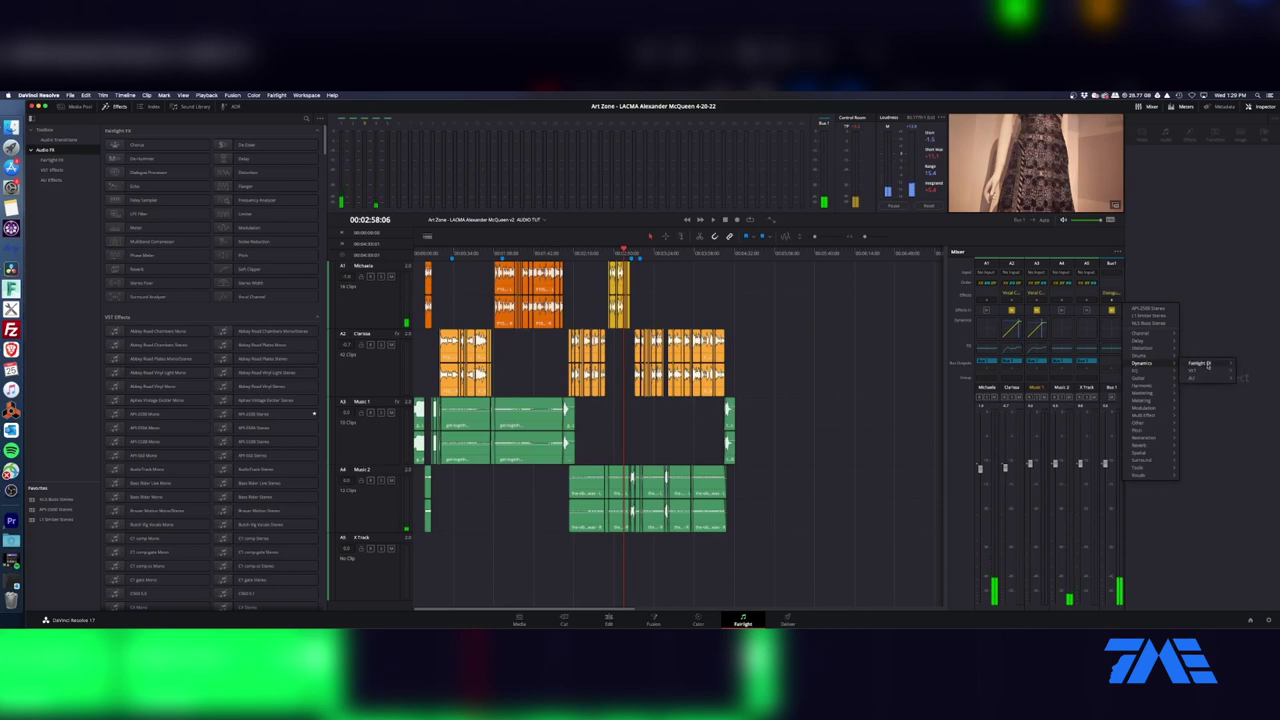
mouse_move(1203, 364)
click(1158, 366)
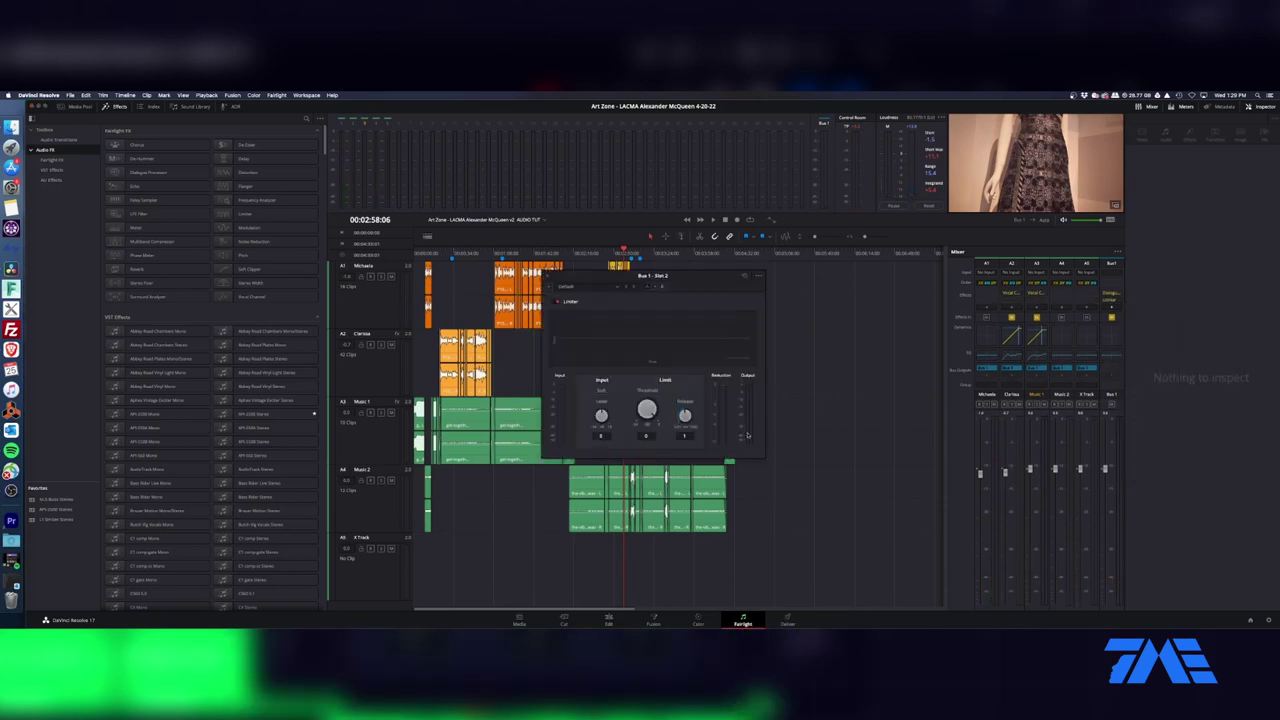
drag(588, 276, 508, 298)
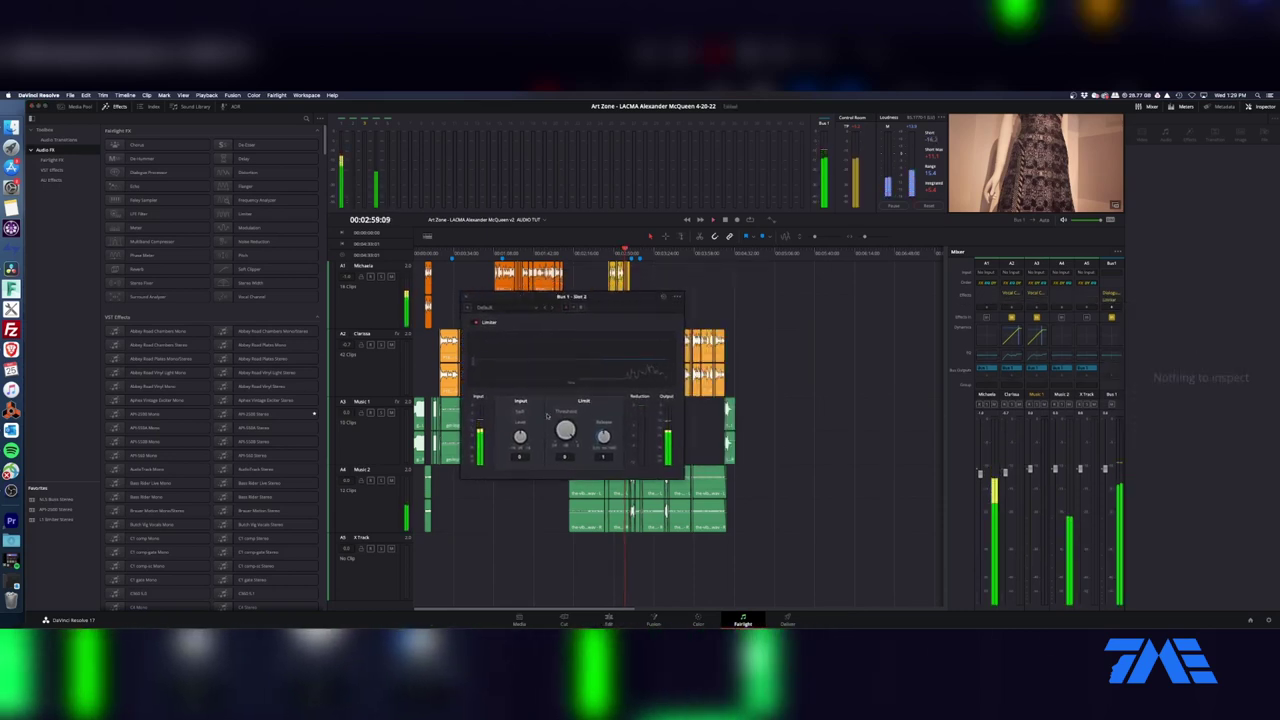
- Try the Bus 1 limiter with a -0.5 threshold and 7.9 input level, checking the mix again from about 00:01:54:03
drag(568, 431, 570, 434)
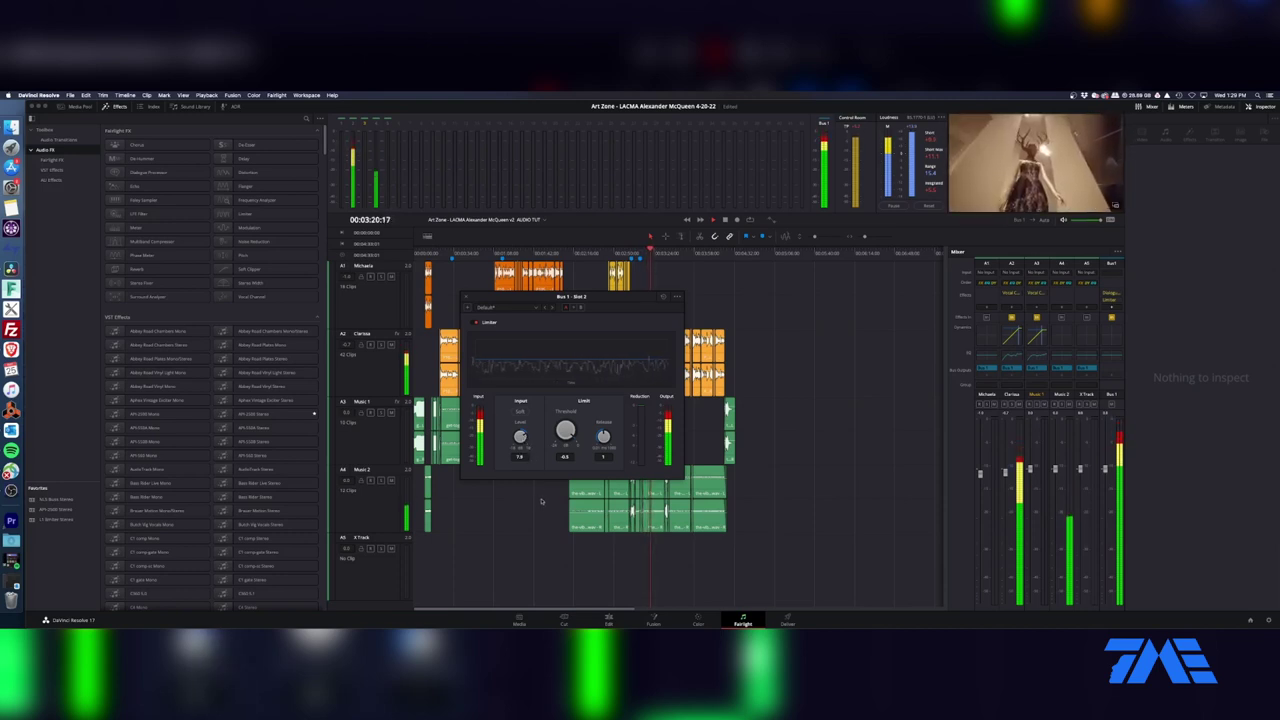
key(space)
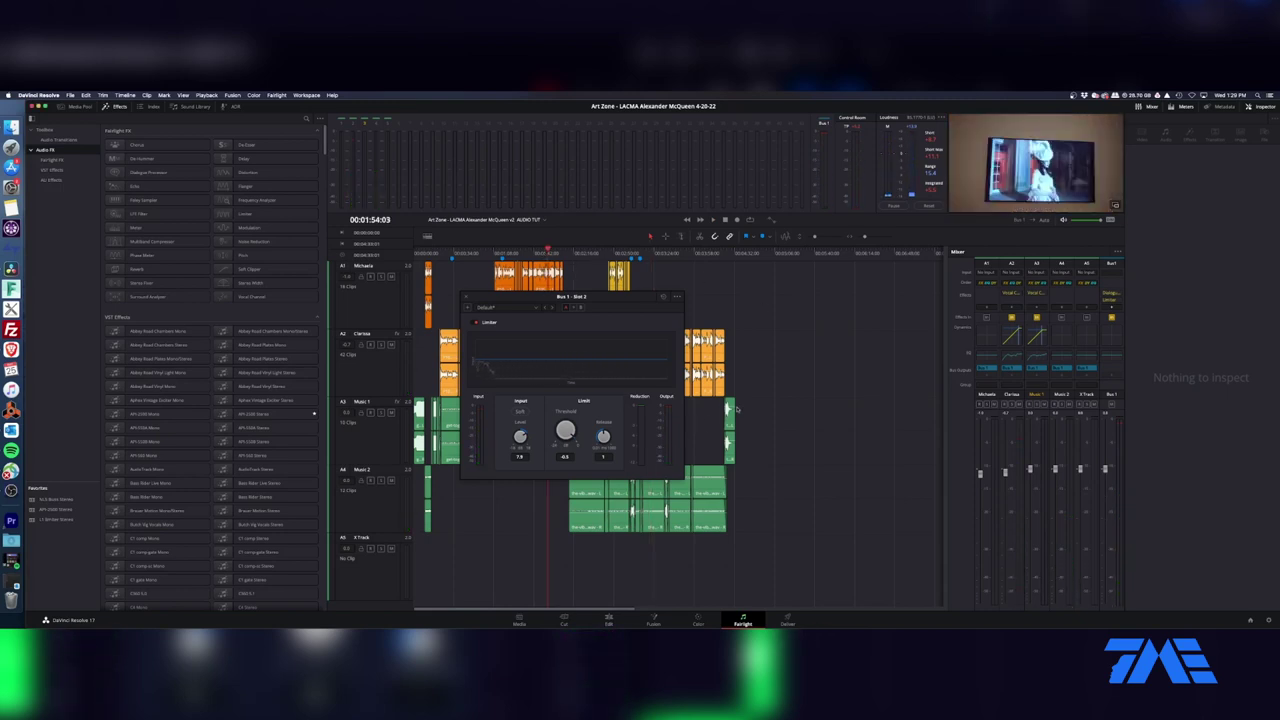
key(space)
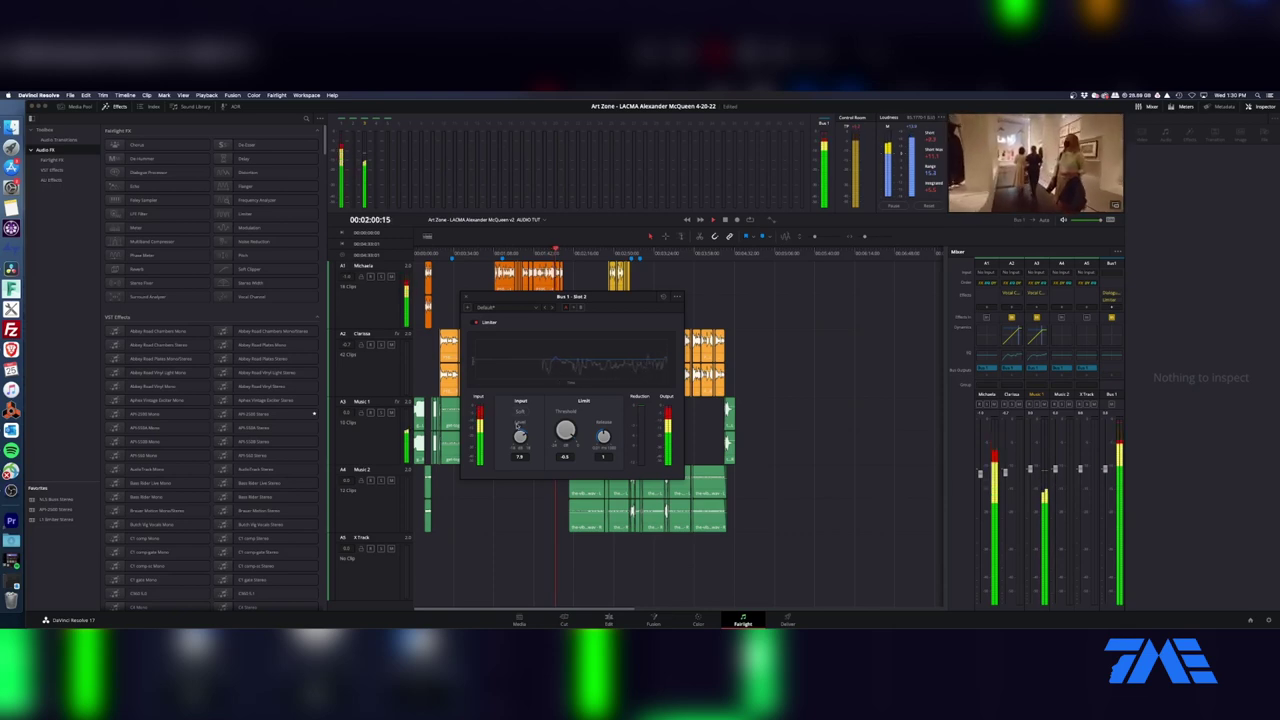
key(space)
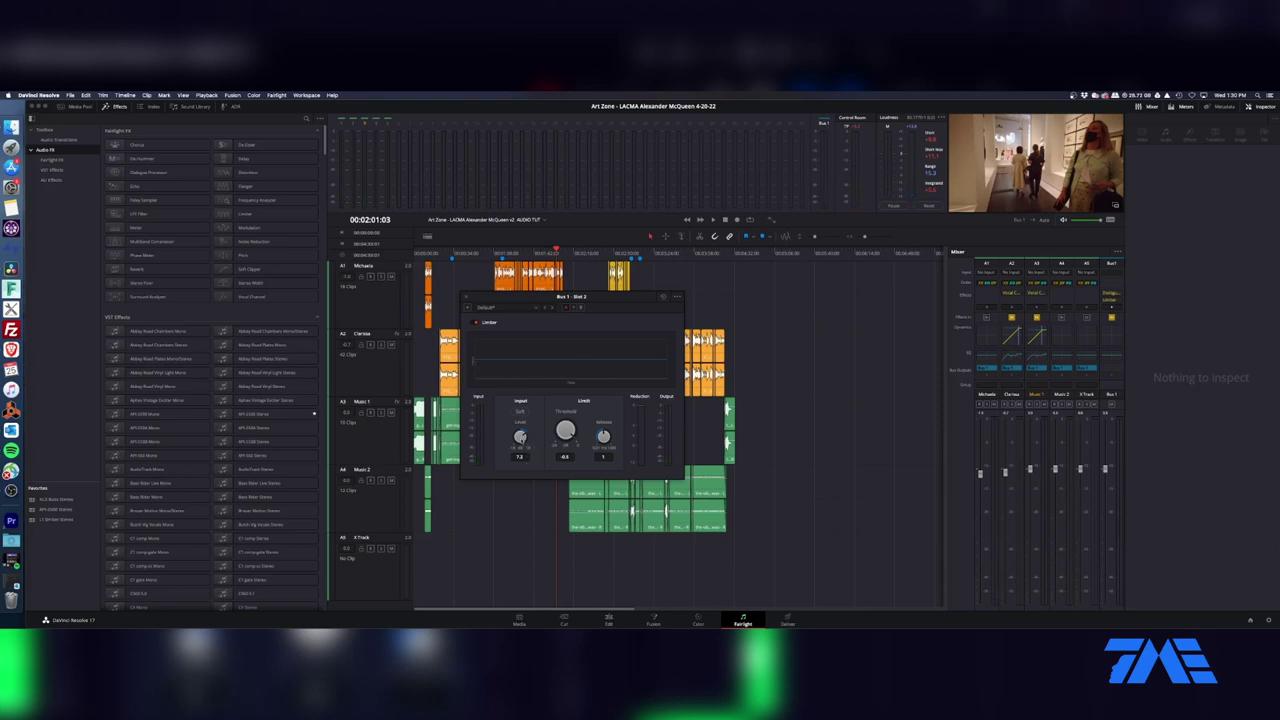
- Set the Bus 1 limiter to an input level of about 3.8 and a -2 threshold during playback, and close it
drag(520, 437, 516, 444)
key(space)
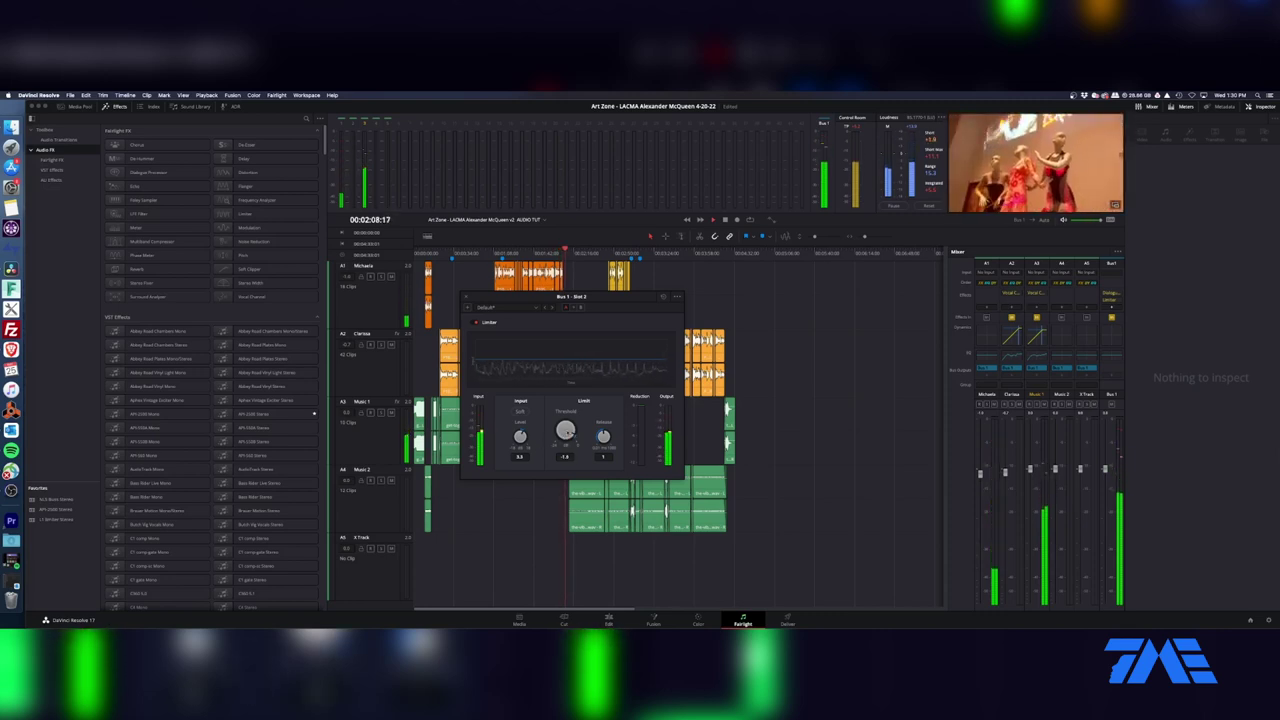
drag(570, 433, 571, 432)
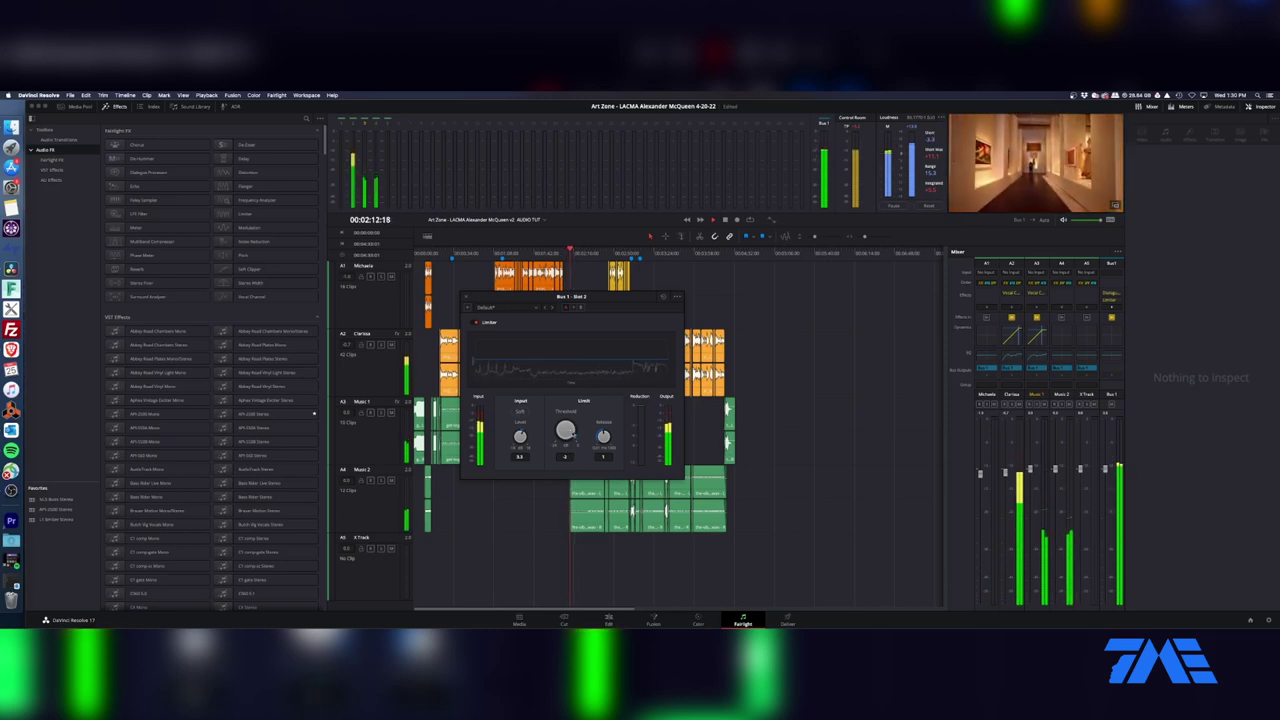
key(space)
click(466, 297)
- Add a second Limiter to Bus 1 with a -0.3 threshold and an input level of about 3.2
click(1111, 308)
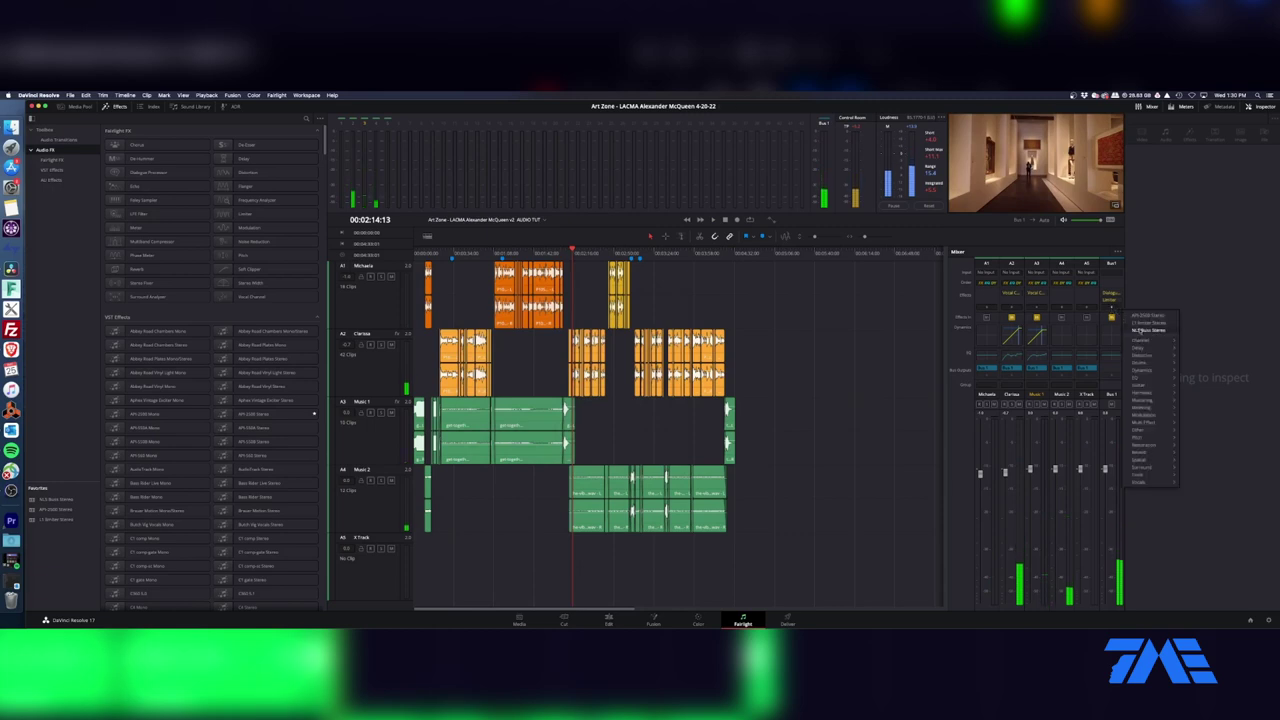
mouse_move(1165, 370)
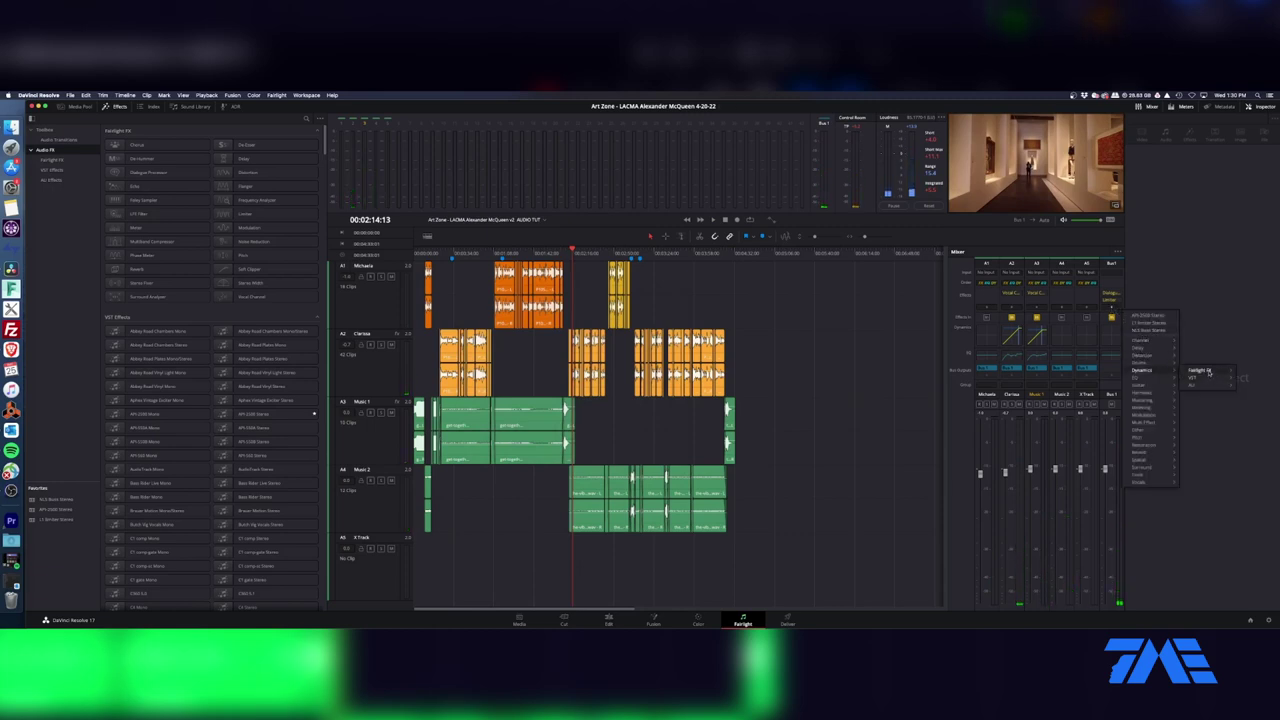
mouse_move(1209, 372)
click(1162, 372)
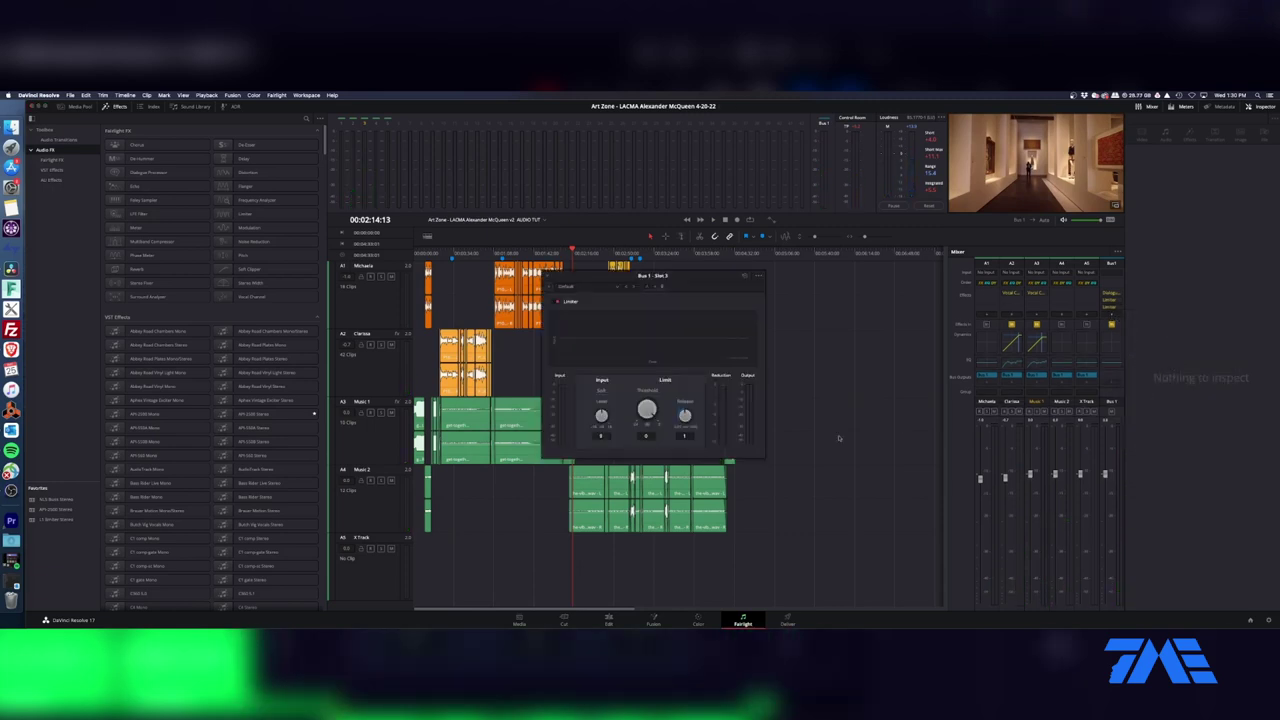
drag(653, 415, 652, 413)
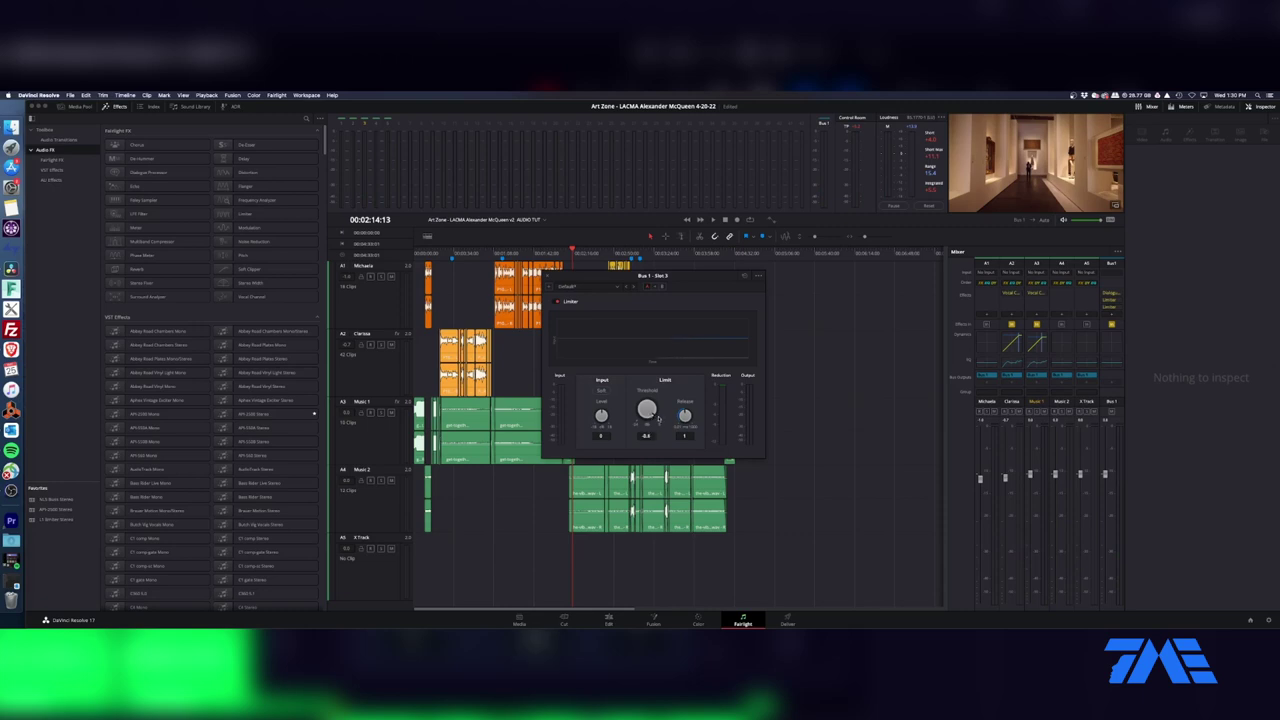
key(space)
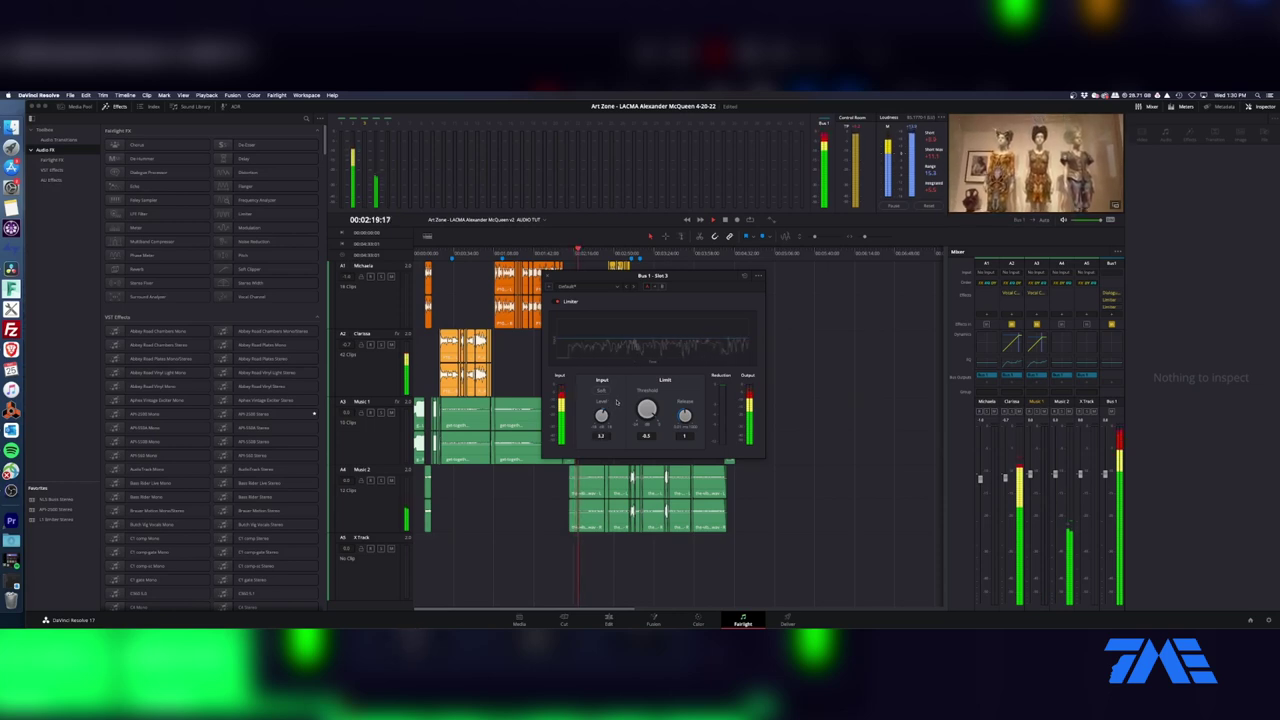
- Open the first Bus 1 limiter beside the second one to compare their settings
click(1112, 301)
key(space)
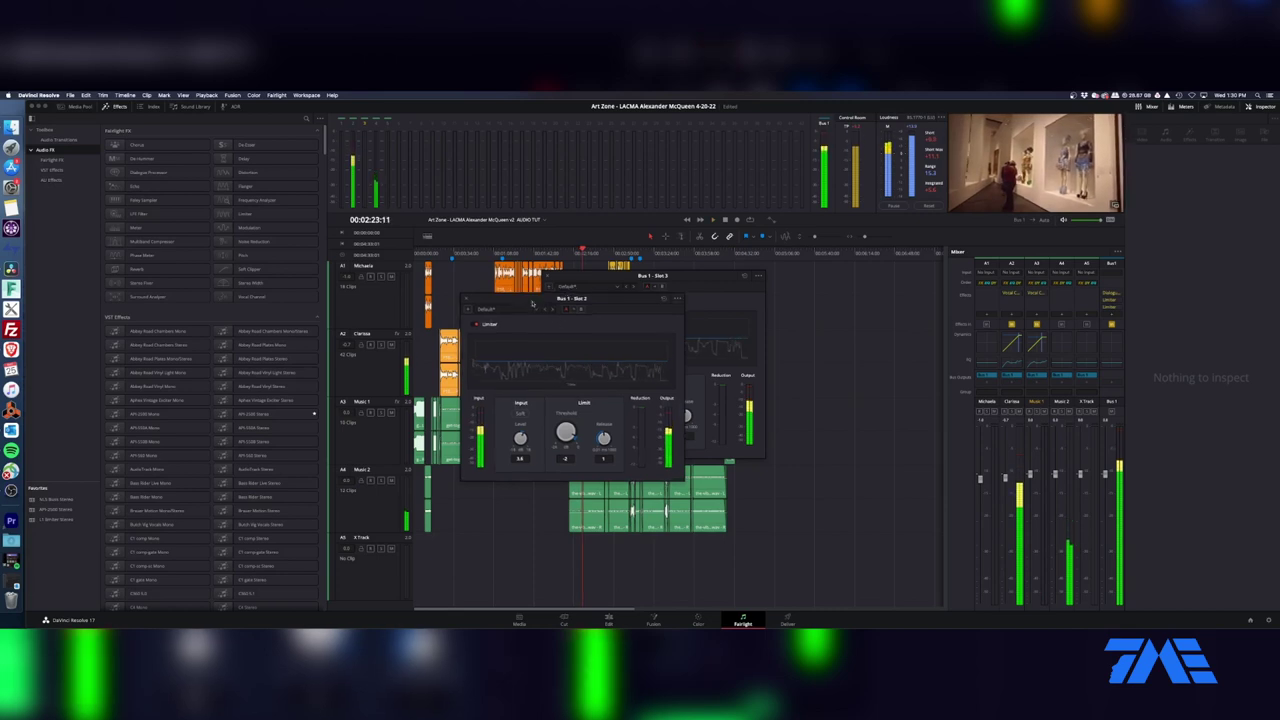
drag(536, 300, 387, 278)
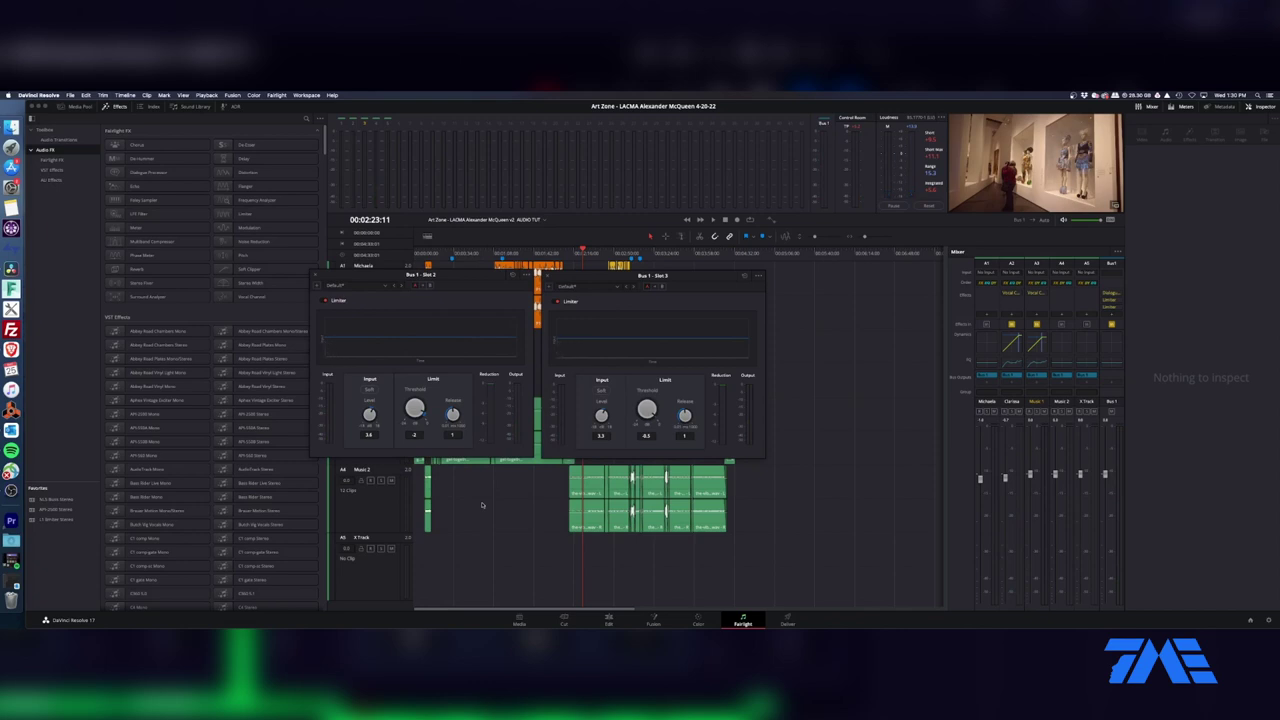
- Check both Bus 1 limiters during playback from 00:02:23:11, close them, and move the playhead near the end of the final dialogue clips
key(space)
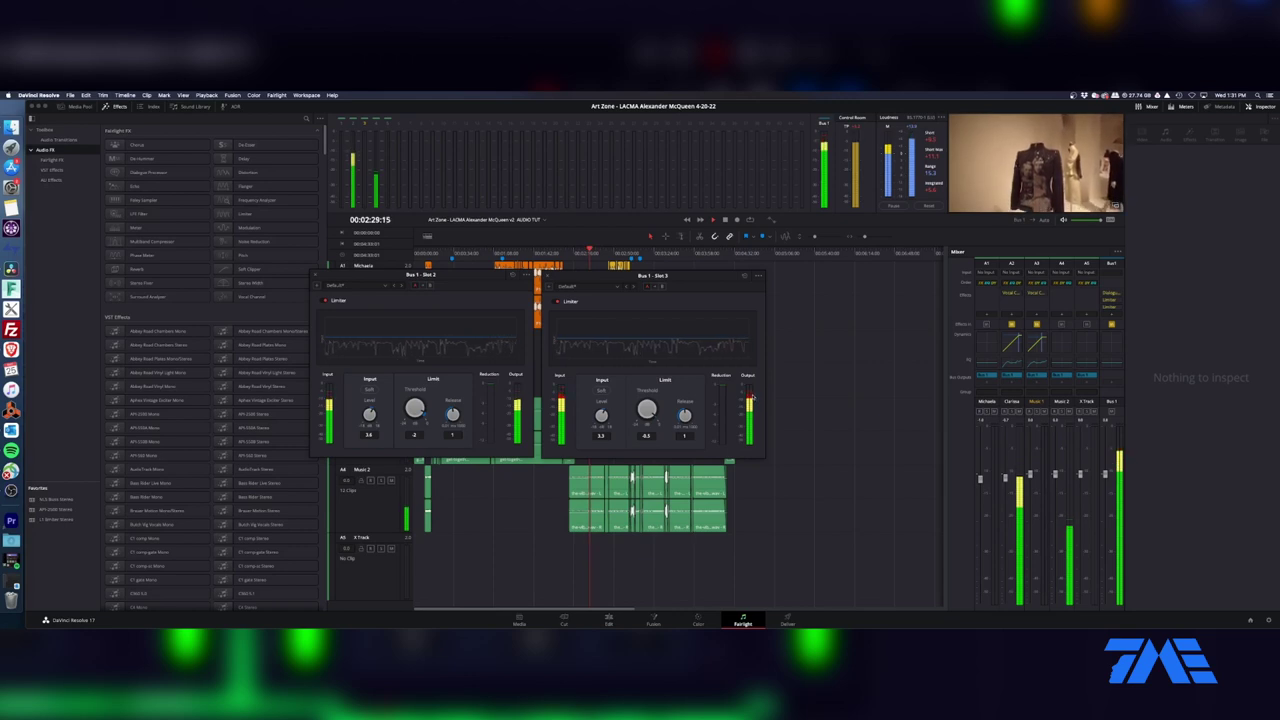
key(space)
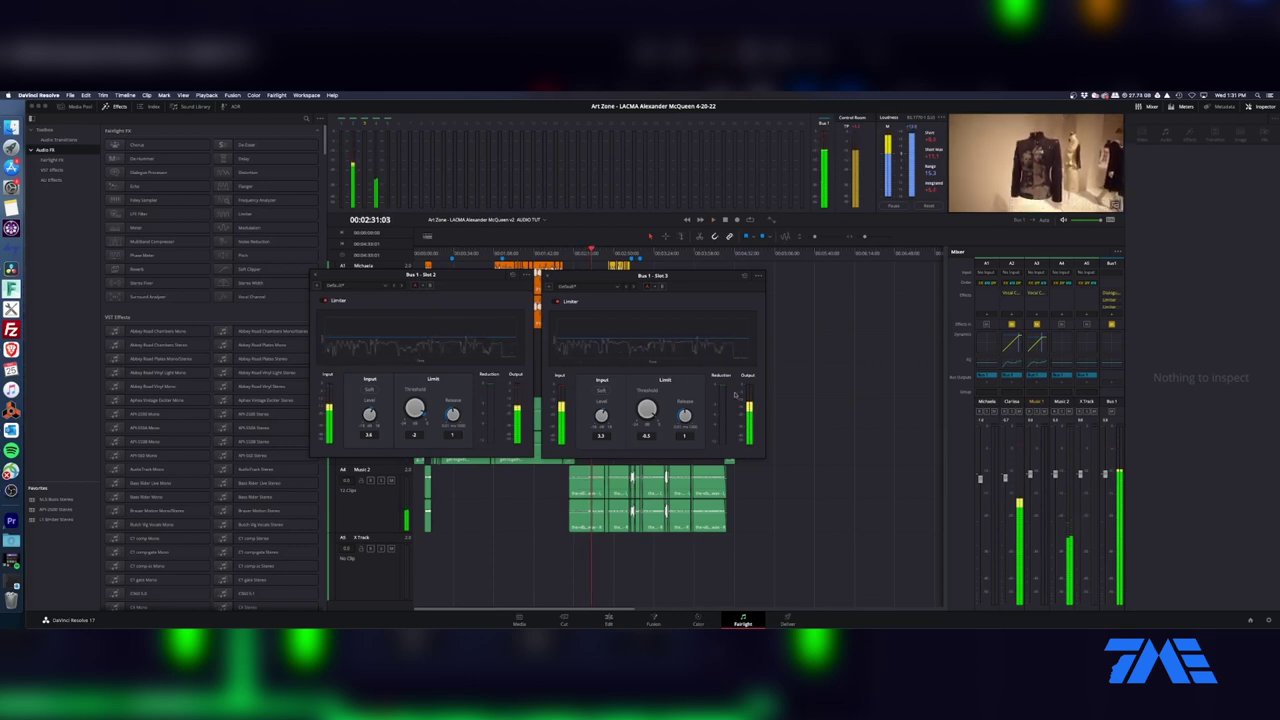
click(315, 275)
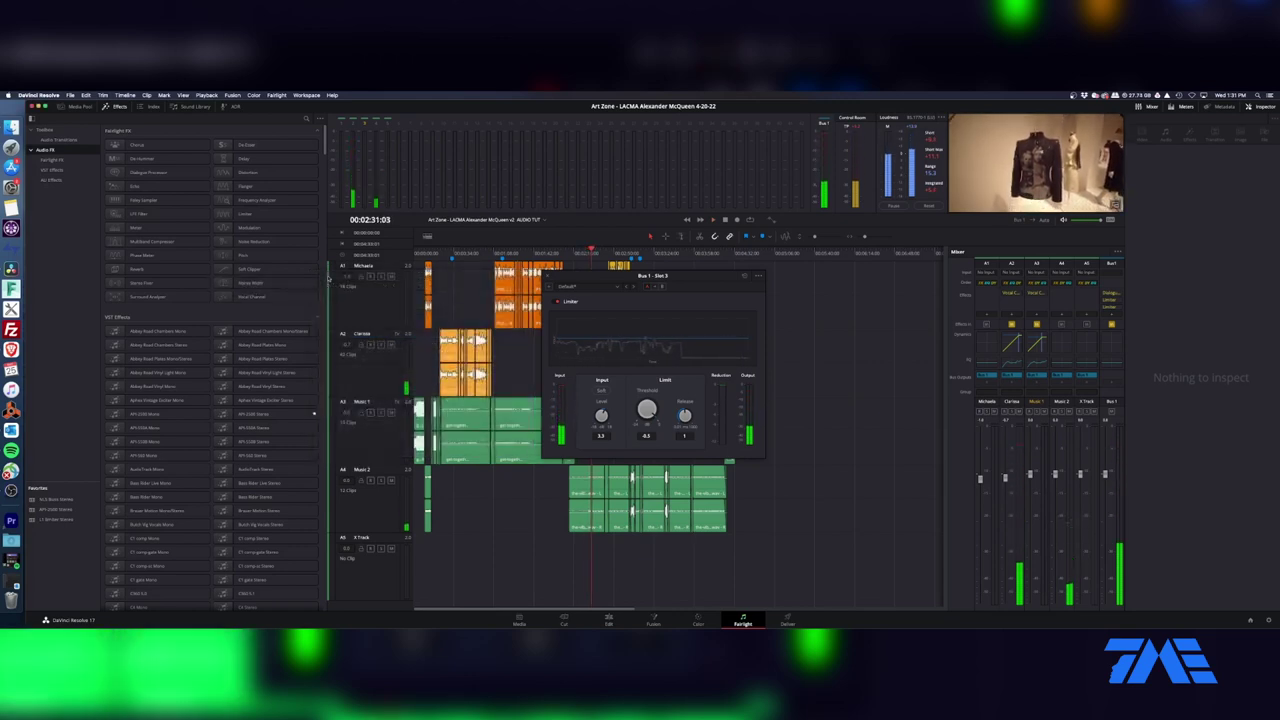
click(545, 276)
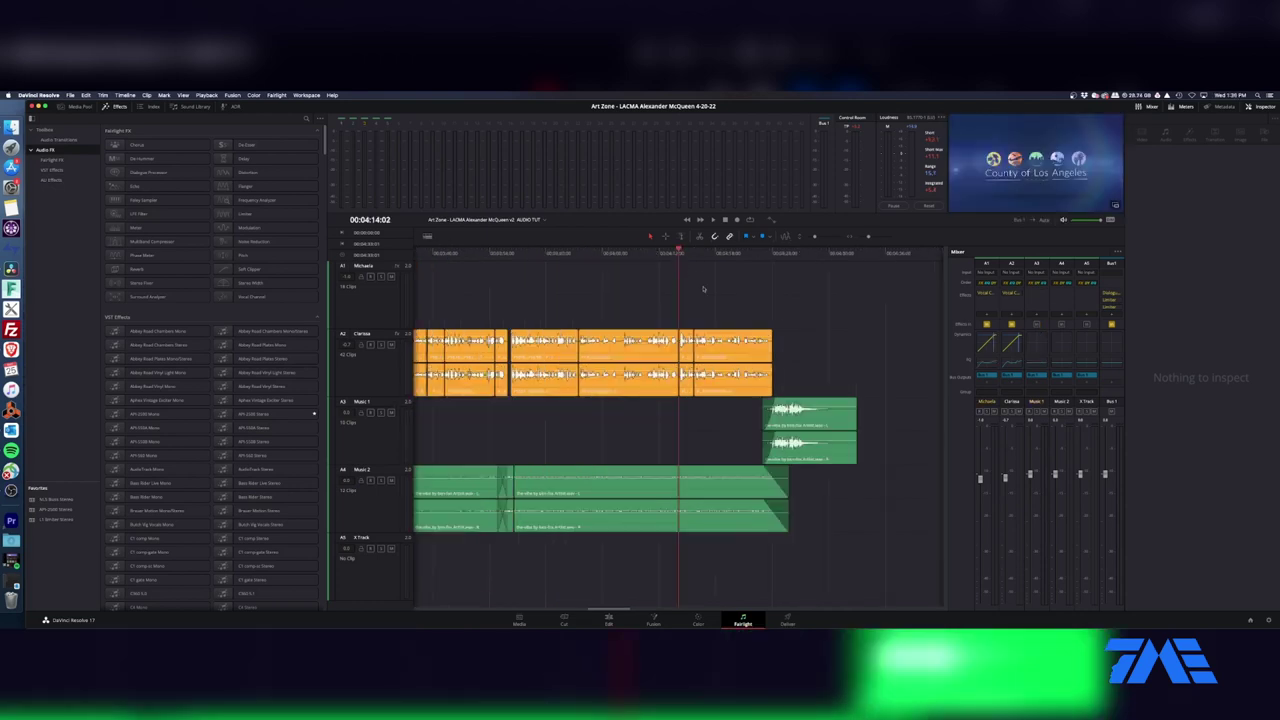
click(741, 257)
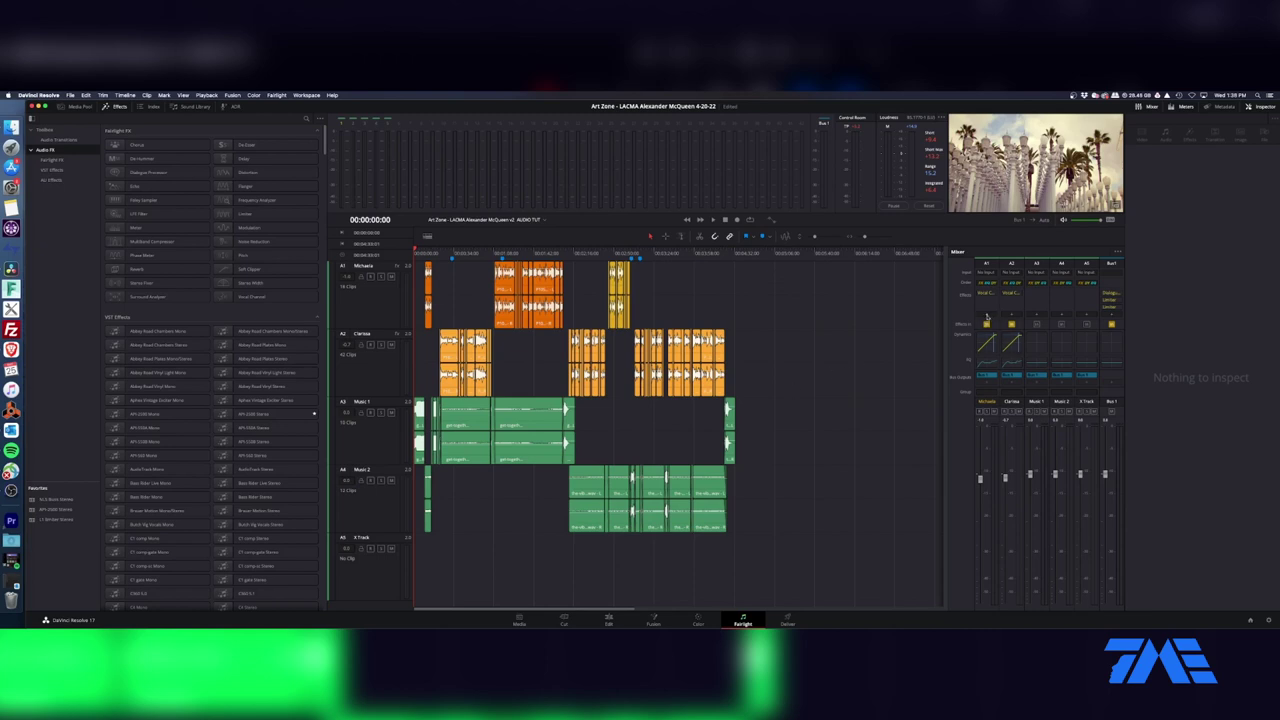
- Look through the VST dynamics effects available for track A1, including the L1 limiter
click(988, 316)
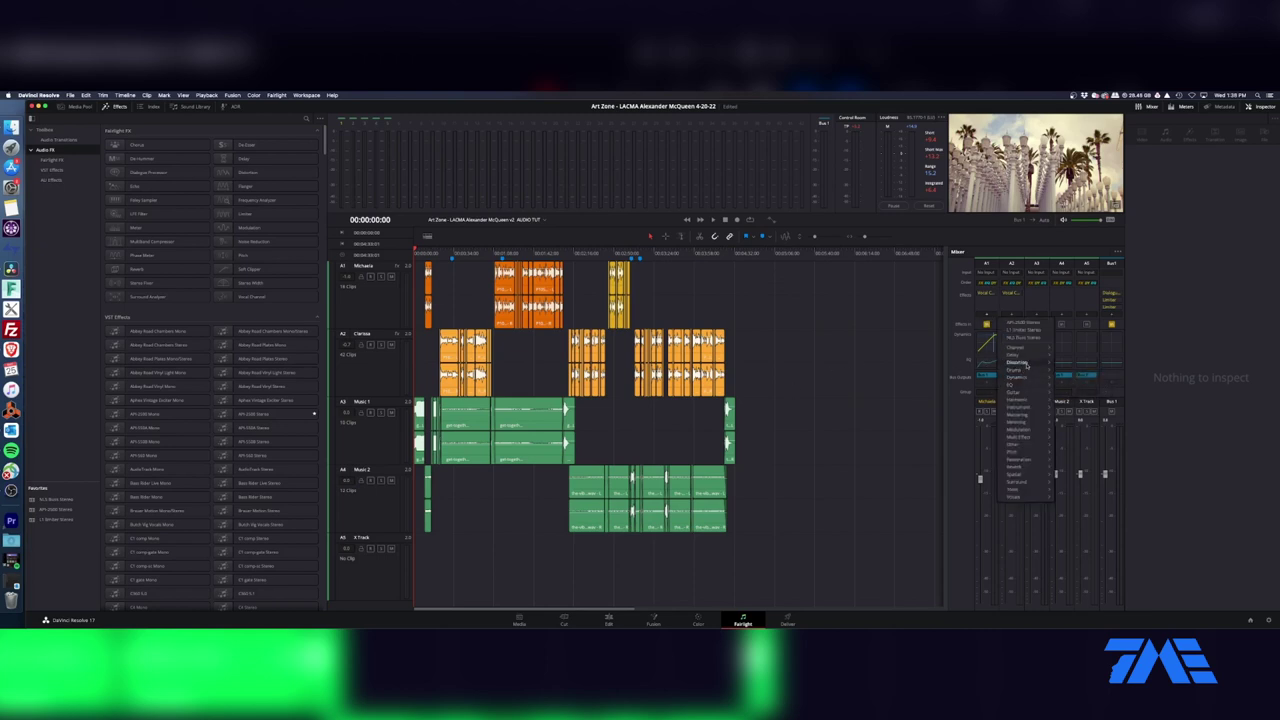
mouse_move(1030, 365)
mouse_move(1029, 390)
mouse_move(1073, 389)
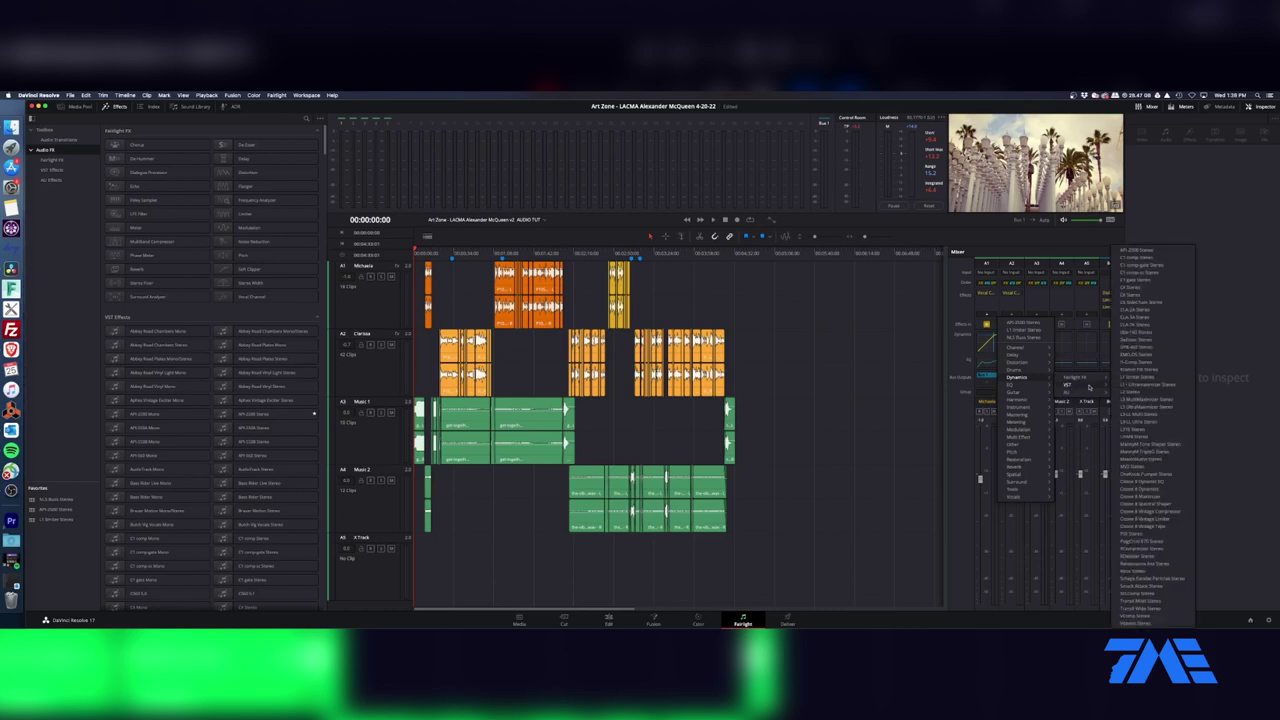
click(1150, 378)
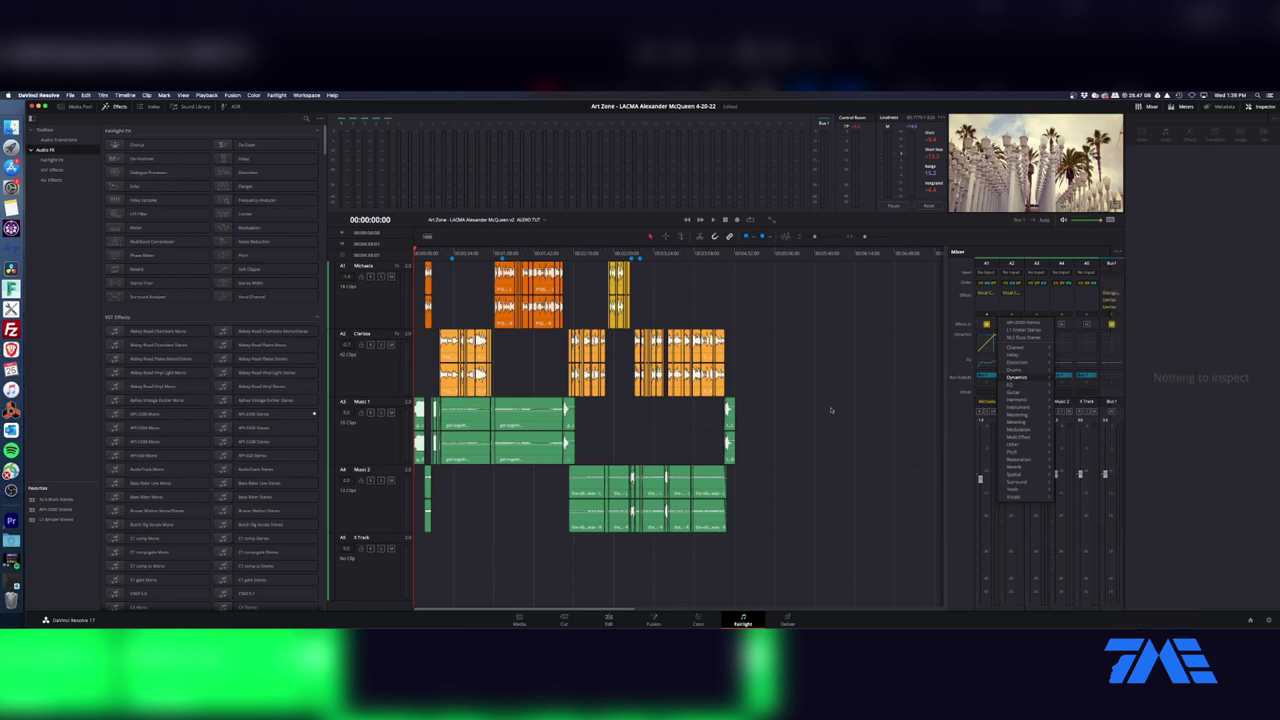